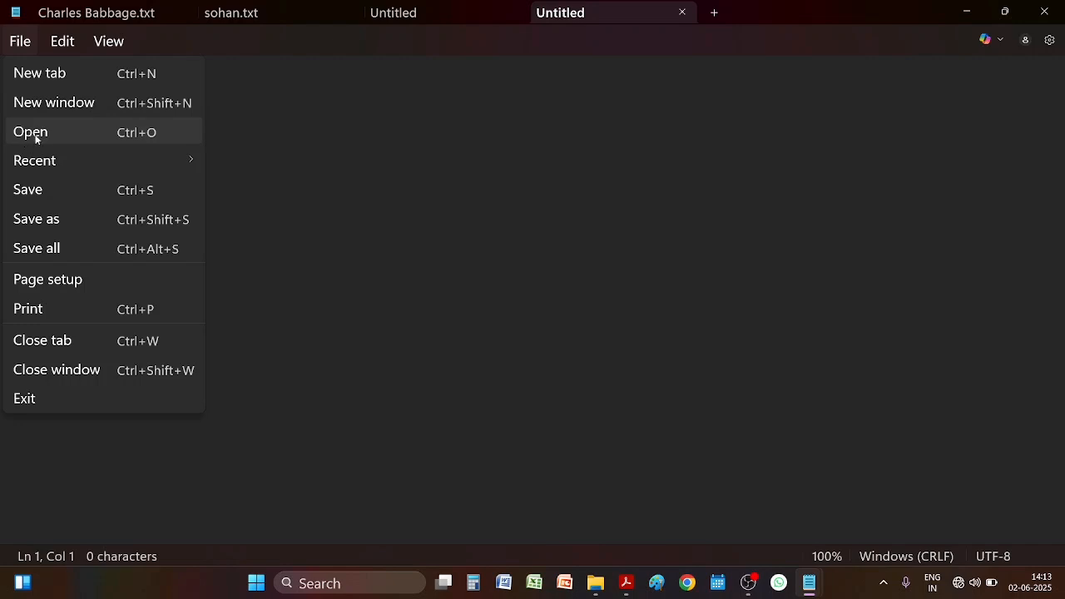
Step: Enter the Charles Babbage (1791-1871) paragraph in the empty document and save it to the Desktop as mohan
{"action": "left_click", "coordinate": [288, 155]}
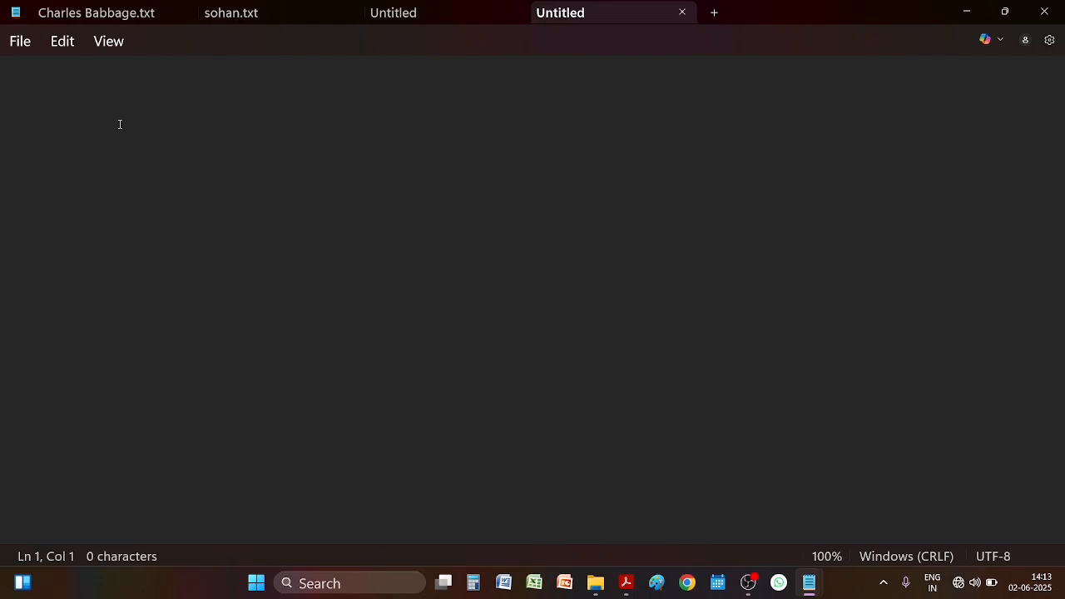
{"action": "type", "text": "Charles Babbage (1791-1871) Charles Babbage was the British mathematicians who built the first computing machine forerunners of the modern computer he held a chair in mathematics at Cambridge University."}
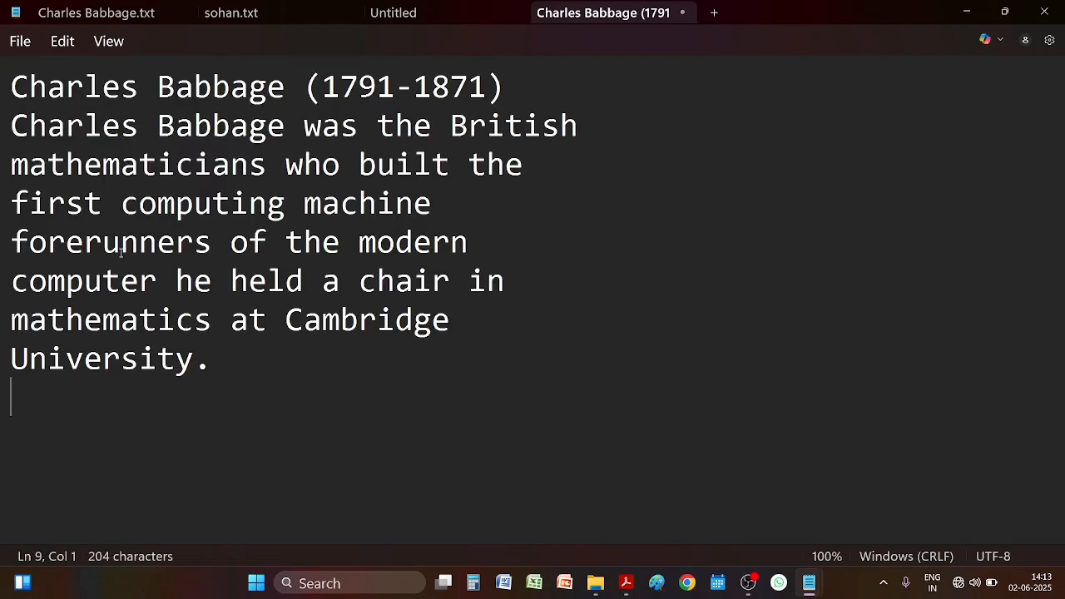
{"action": "left_click", "coordinate": [28, 46]}
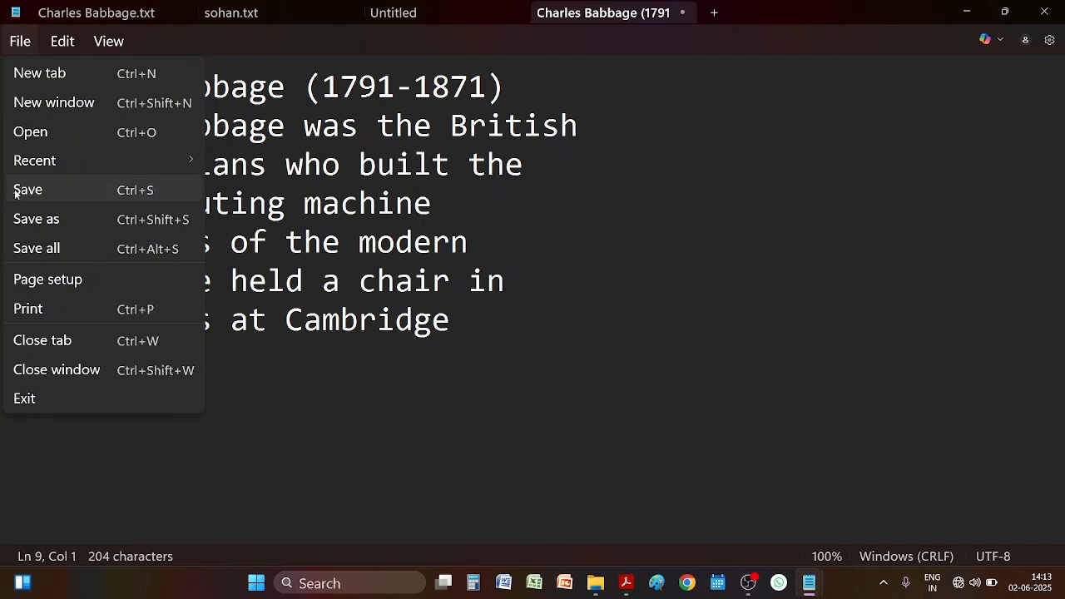
{"action": "left_click", "coordinate": [28, 191]}
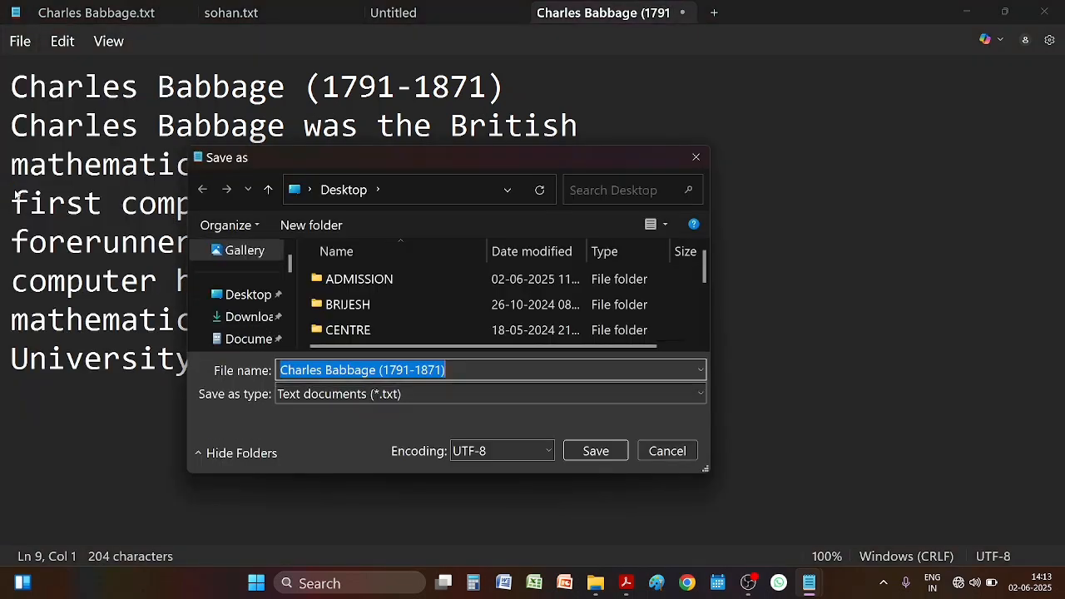
{"action": "key", "text": "BackSpace"}
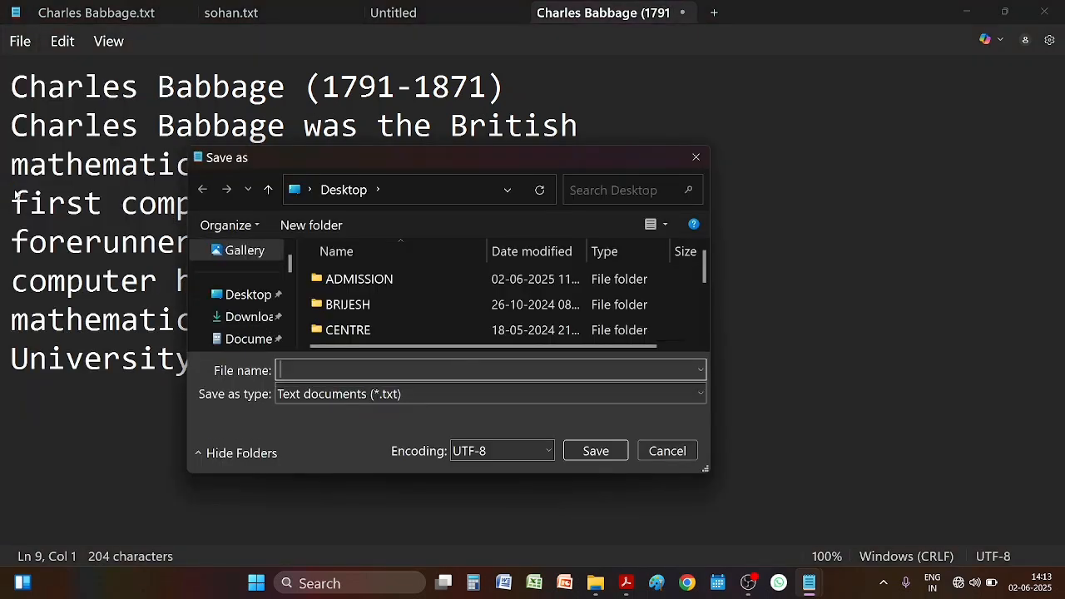
{"action": "type", "text": "mohan"}
{"action": "left_click", "coordinate": [594, 450]}
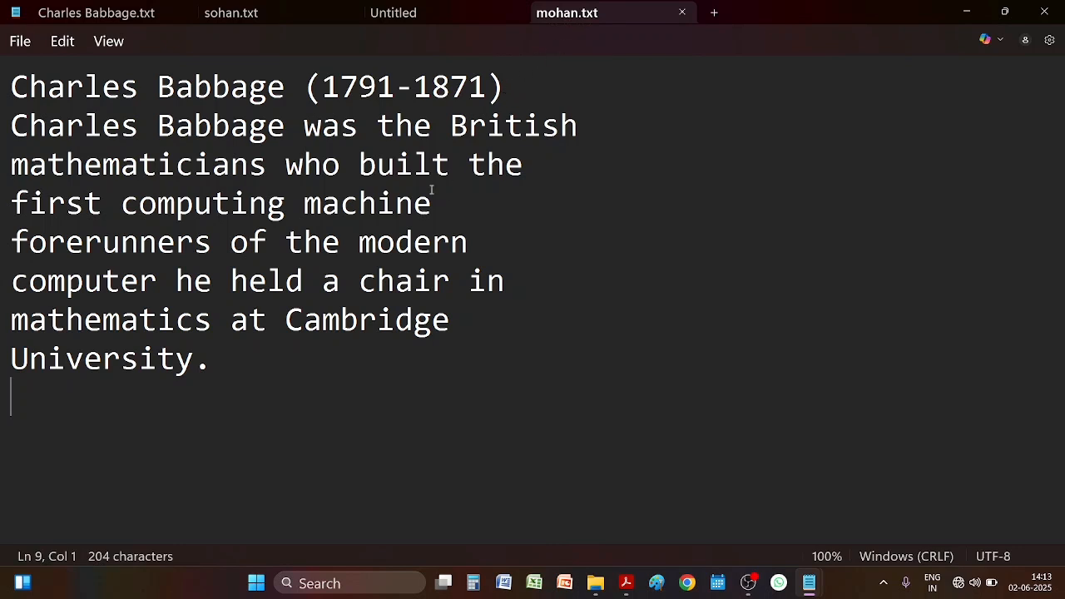
Step: Create a new blank tab and open the text file mohan from the Desktop
{"action": "left_click", "coordinate": [19, 43]}
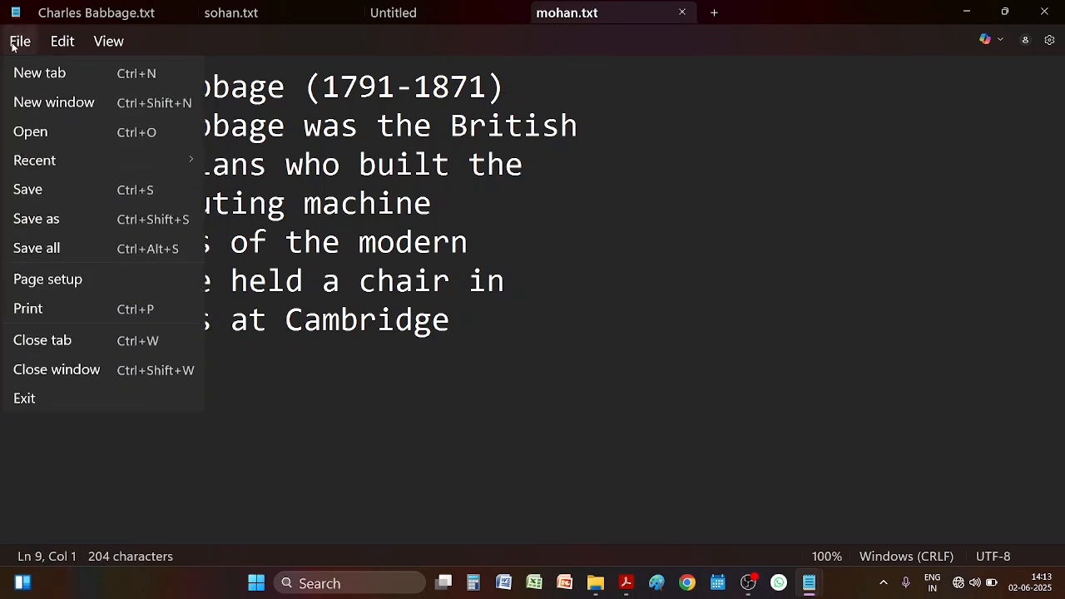
{"action": "left_click", "coordinate": [40, 75]}
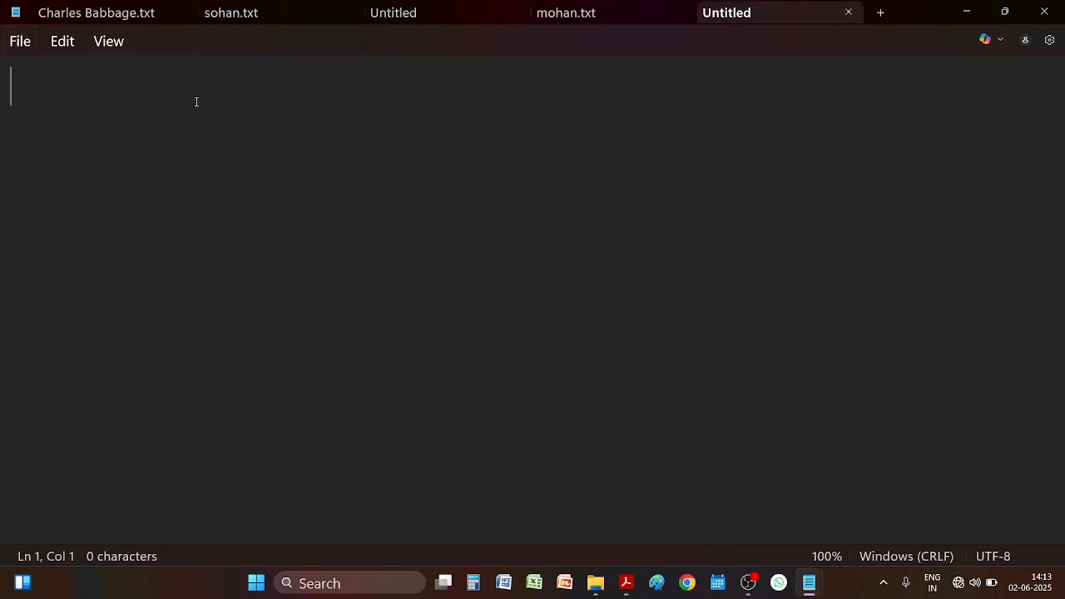
{"action": "left_click", "coordinate": [17, 44]}
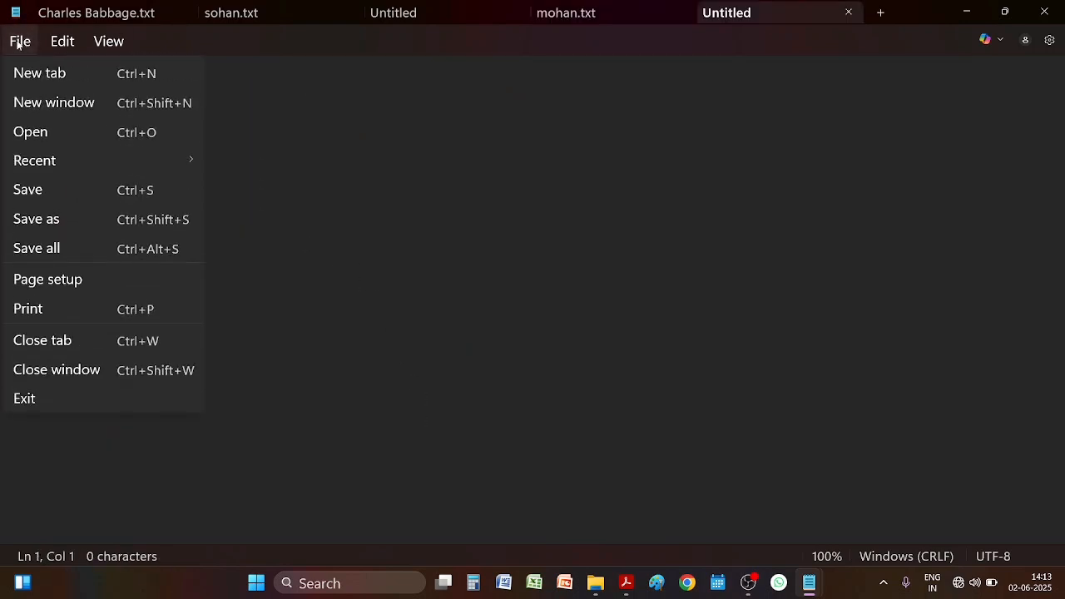
{"action": "left_click", "coordinate": [37, 135]}
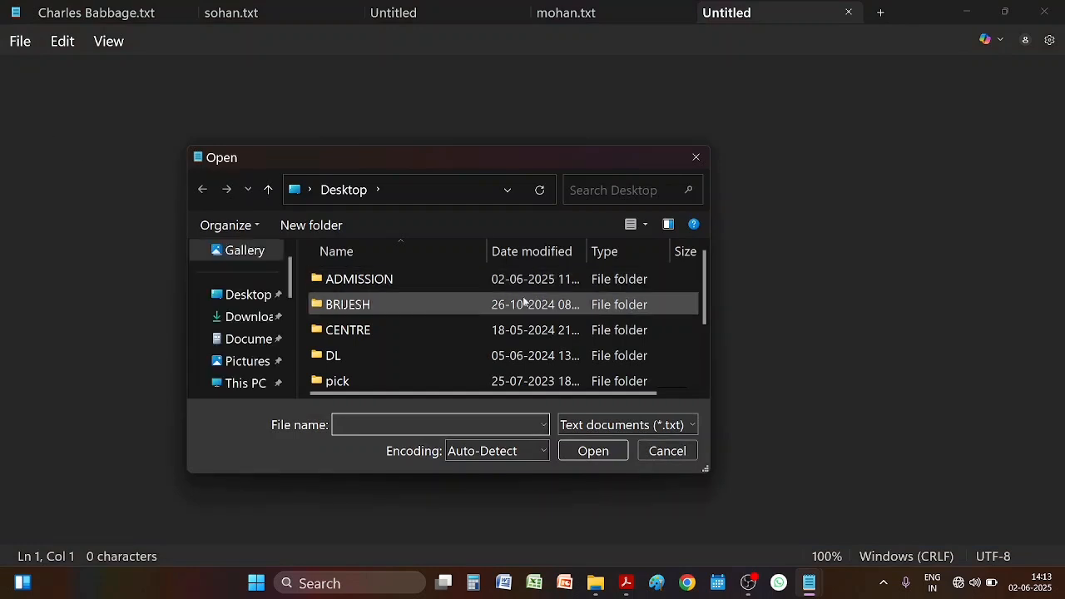
{"action": "left_click_drag", "start_coordinate": [703, 288], "coordinate": [705, 350]}
{"action": "left_click", "coordinate": [333, 353]}
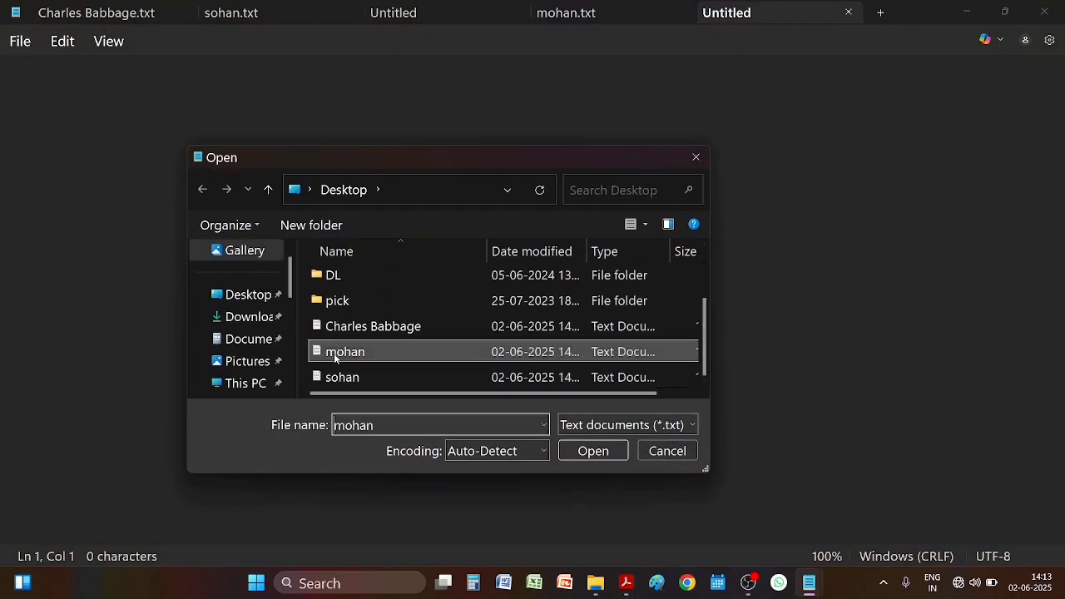
{"action": "left_click", "coordinate": [585, 453]}
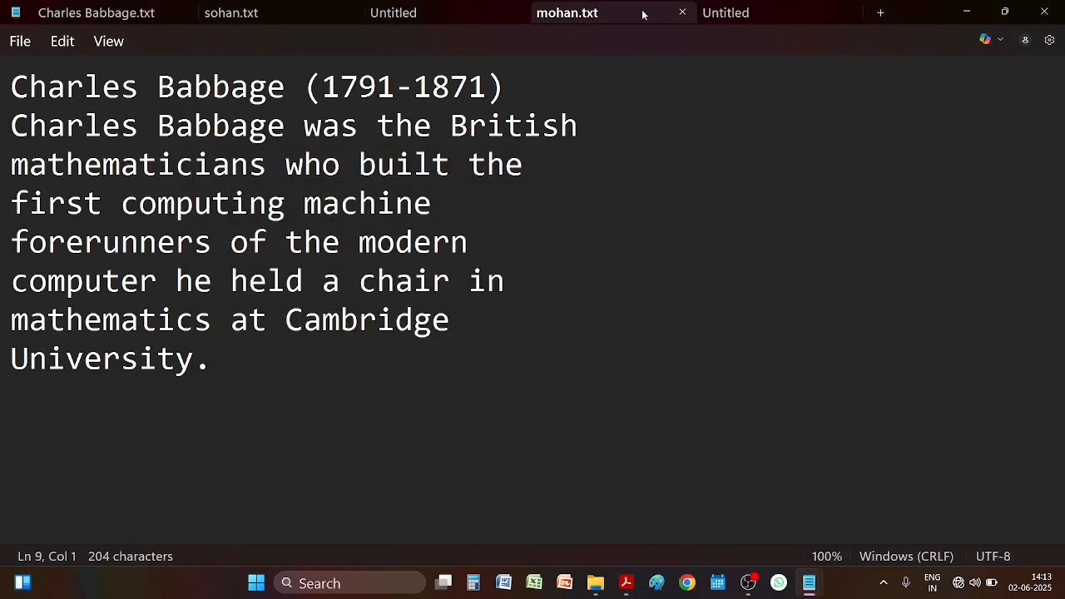
Step: Review the recent files list and save the mohan document under the new name rajesh on the Desktop
{"action": "left_click", "coordinate": [16, 44]}
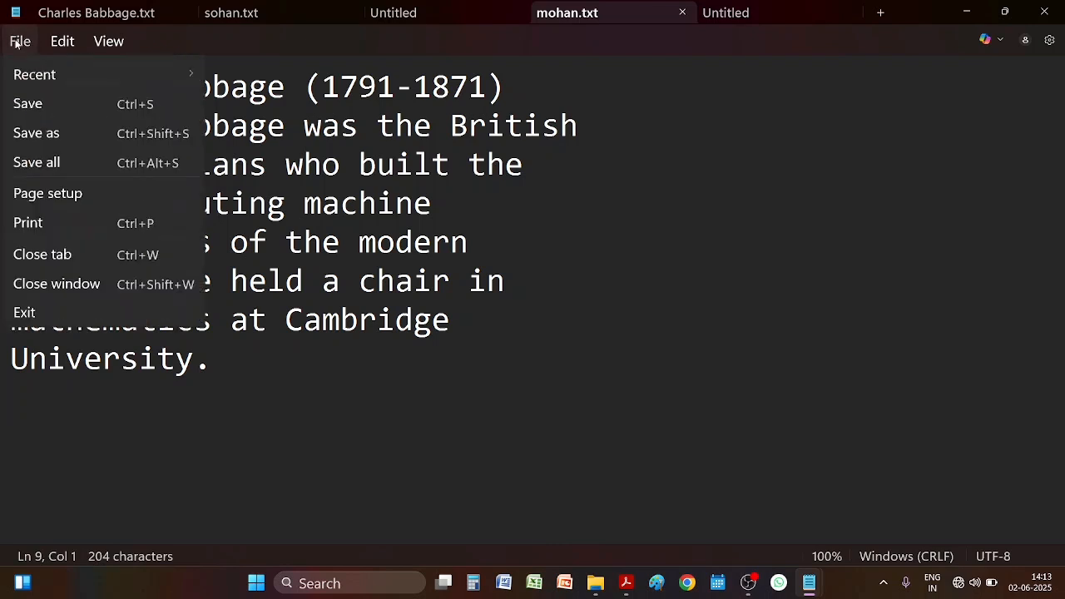
{"action": "mouse_move", "coordinate": [39, 158]}
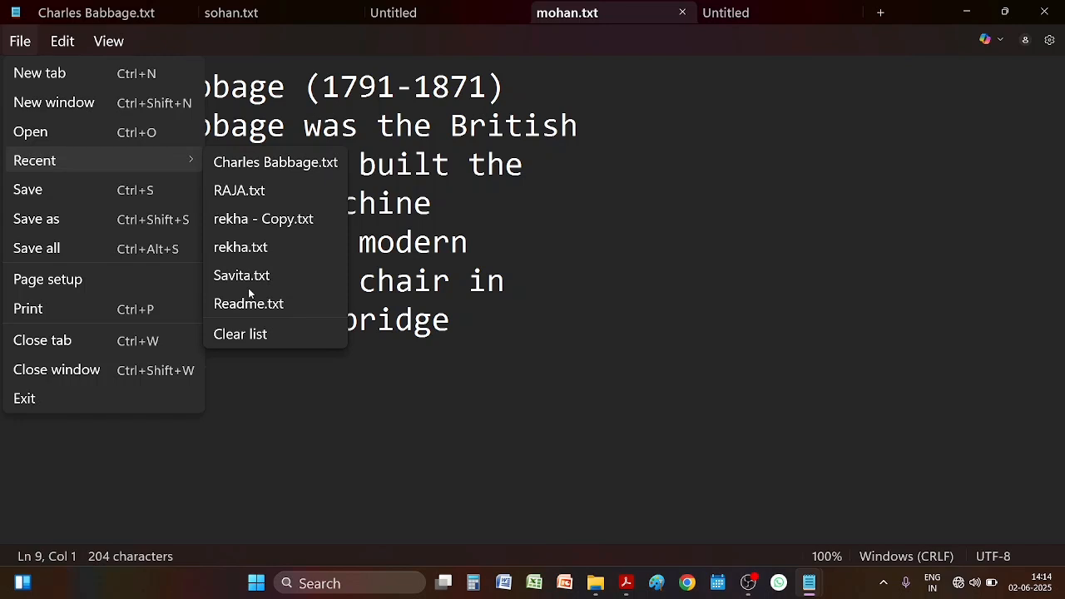
{"action": "left_click", "coordinate": [60, 219]}
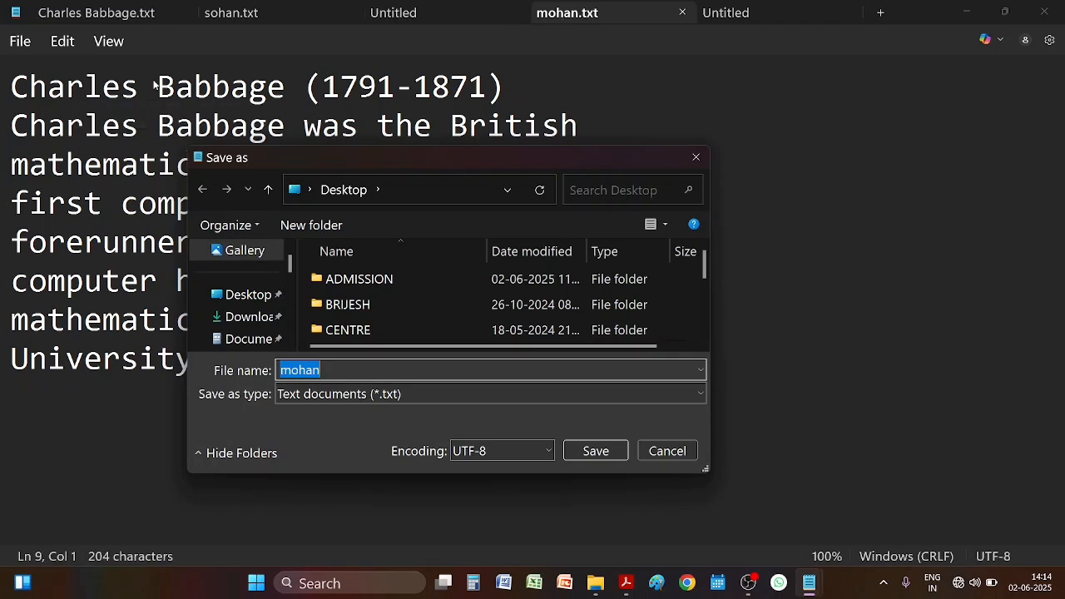
{"action": "left_click", "coordinate": [333, 366]}
{"action": "key", "text": "BackSpace"}
{"action": "key", "text": "BackSpace"}
{"action": "key", "text": "BackSpace"}
{"action": "key", "text": "BackSpace"}
{"action": "key", "text": "BackSpace"}
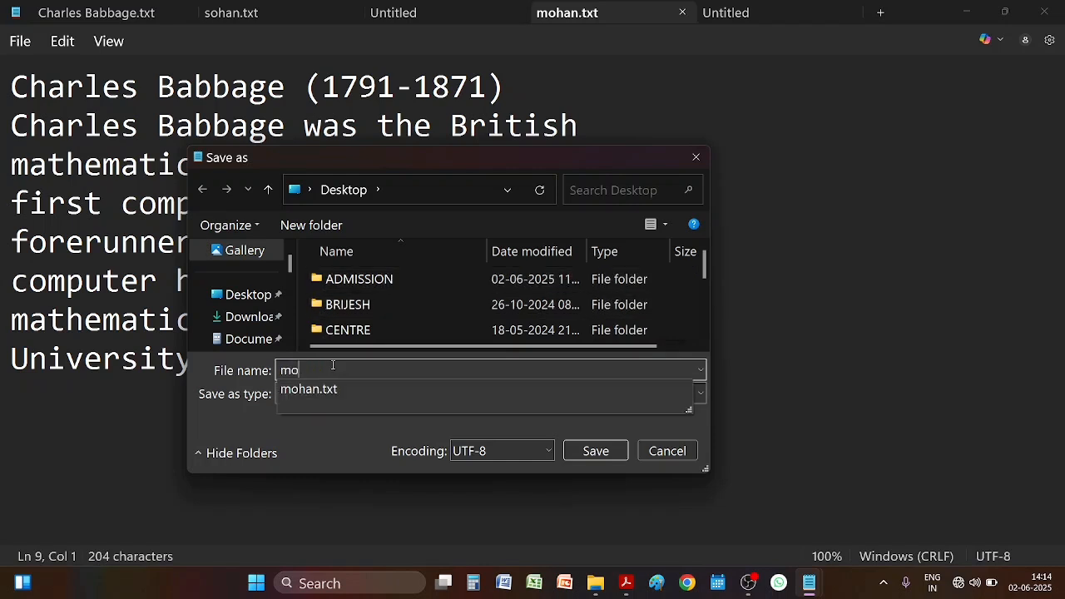
{"action": "type", "text": "raj"}
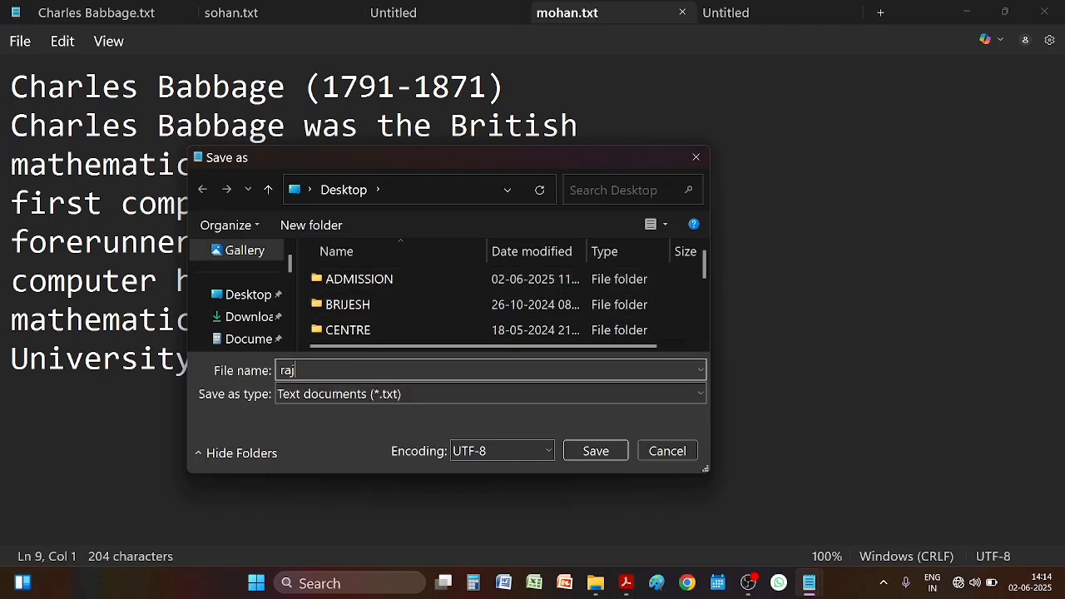
{"action": "type", "text": "esh"}
{"action": "left_click", "coordinate": [582, 449]}
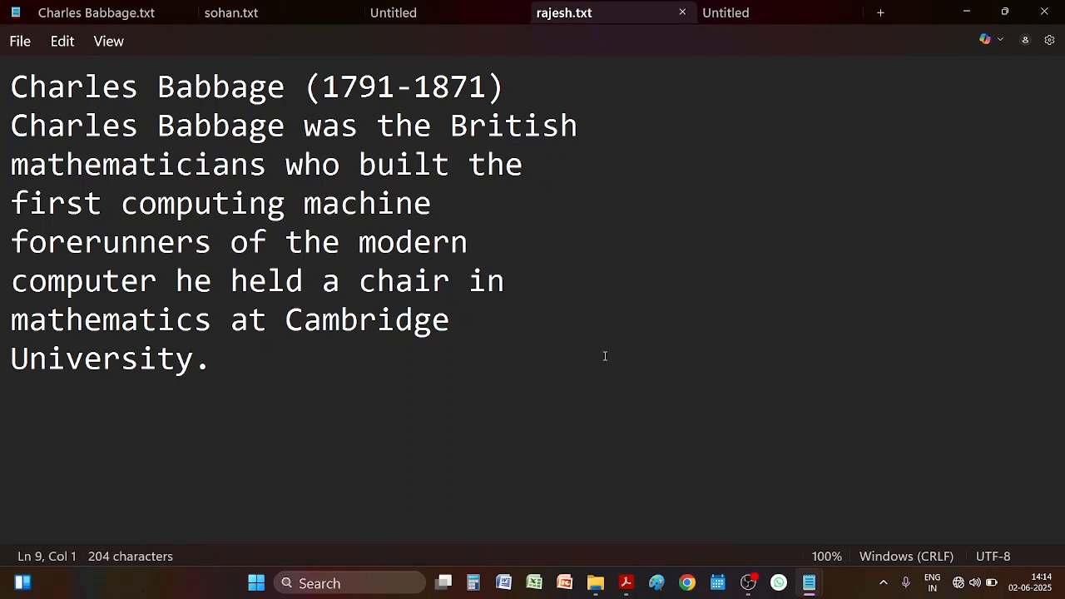
Step: In the page setup, choose A4 paper, try the Landscape orientation and set it back to Portrait
{"action": "left_click", "coordinate": [29, 44]}
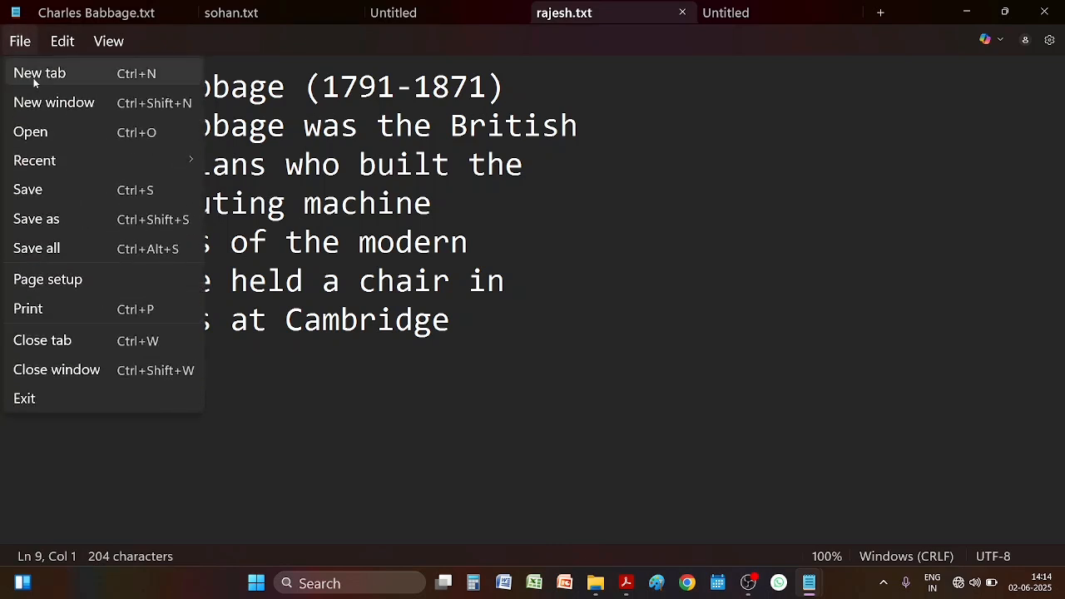
{"action": "left_click", "coordinate": [60, 282]}
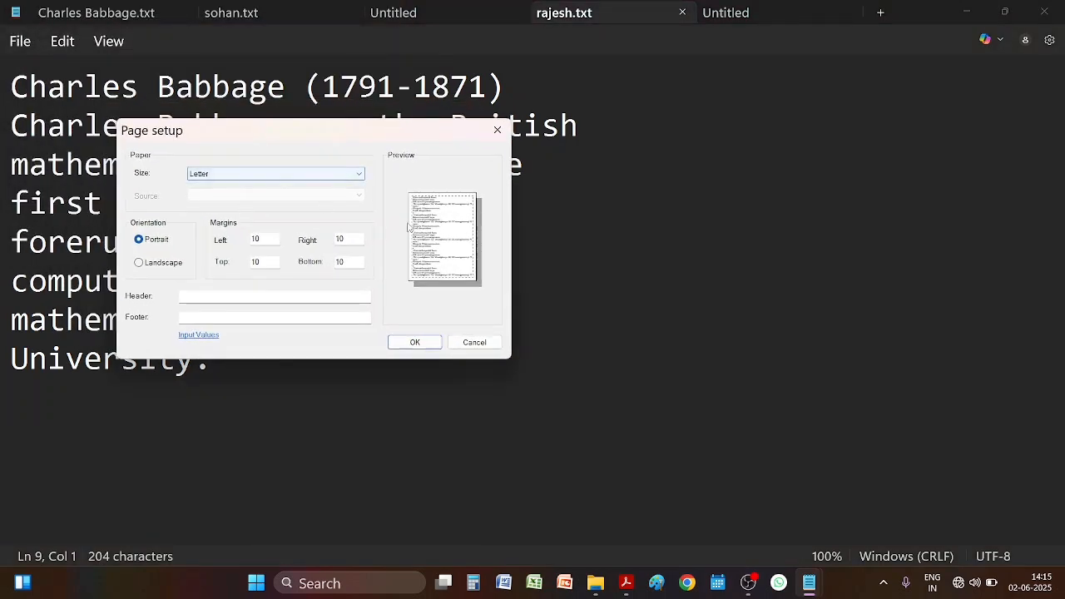
{"action": "left_click", "coordinate": [359, 174]}
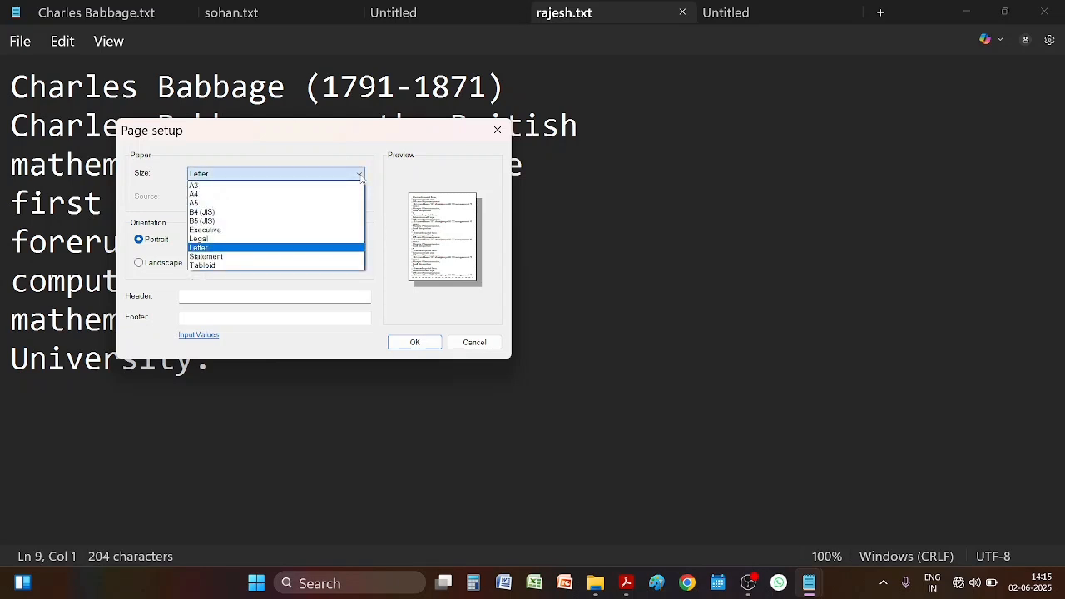
{"action": "left_click", "coordinate": [319, 195]}
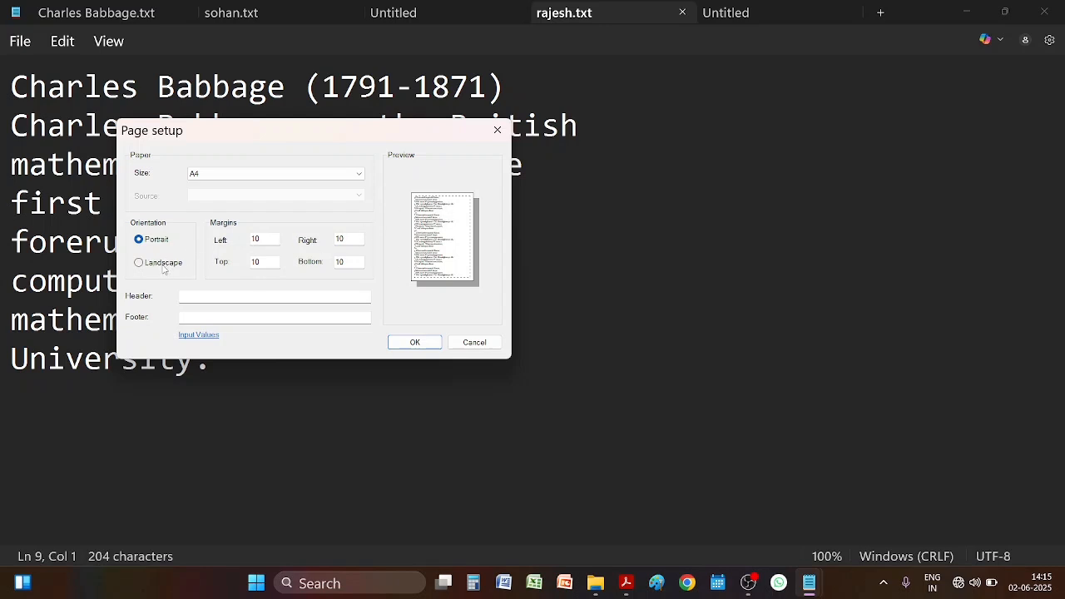
{"action": "left_click", "coordinate": [164, 265]}
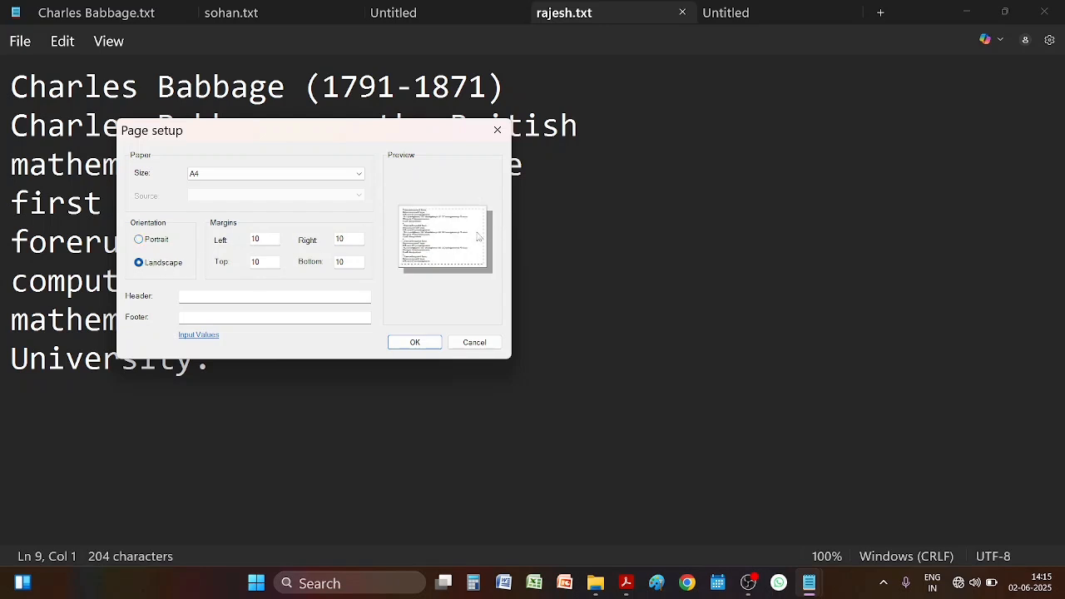
{"action": "left_click", "coordinate": [157, 239]}
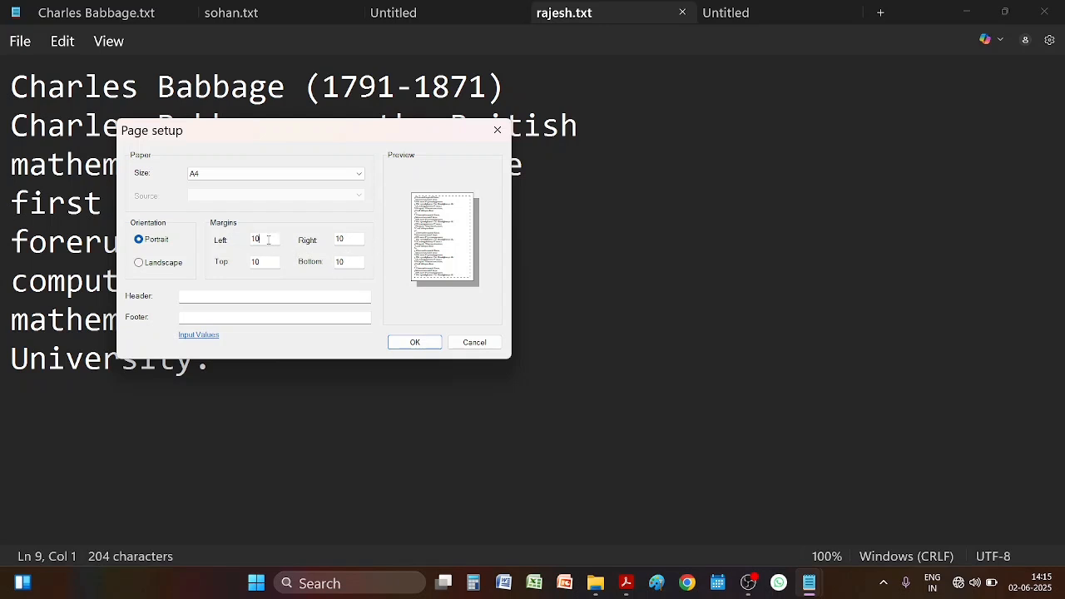
Step: Set the left, right, top and bottom page margins to 25 and apply the page setup
{"action": "key", "text": "BackSpace"}
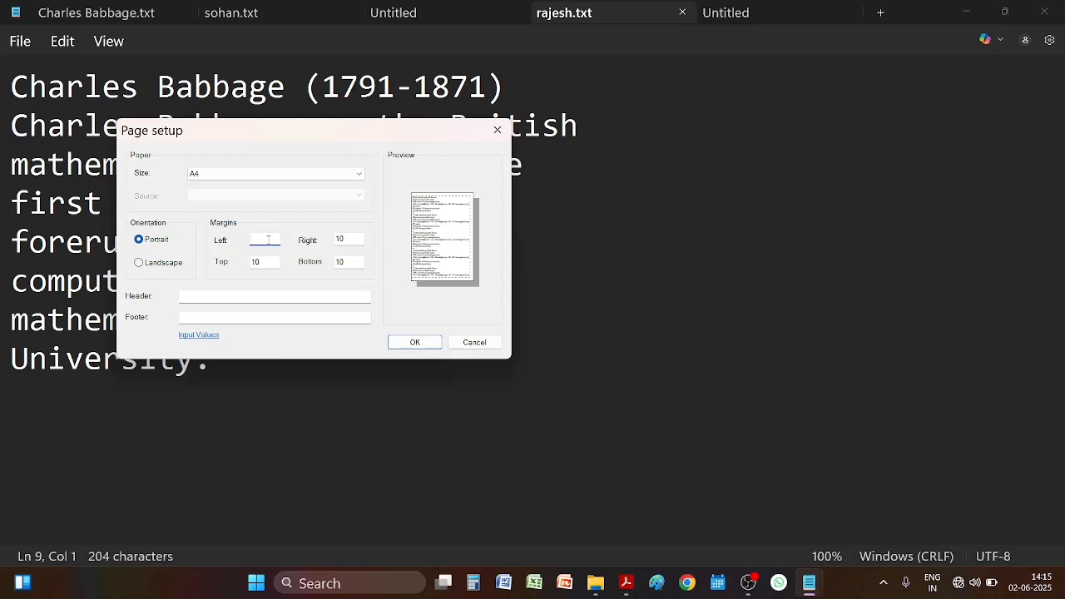
{"action": "type", "text": "25"}
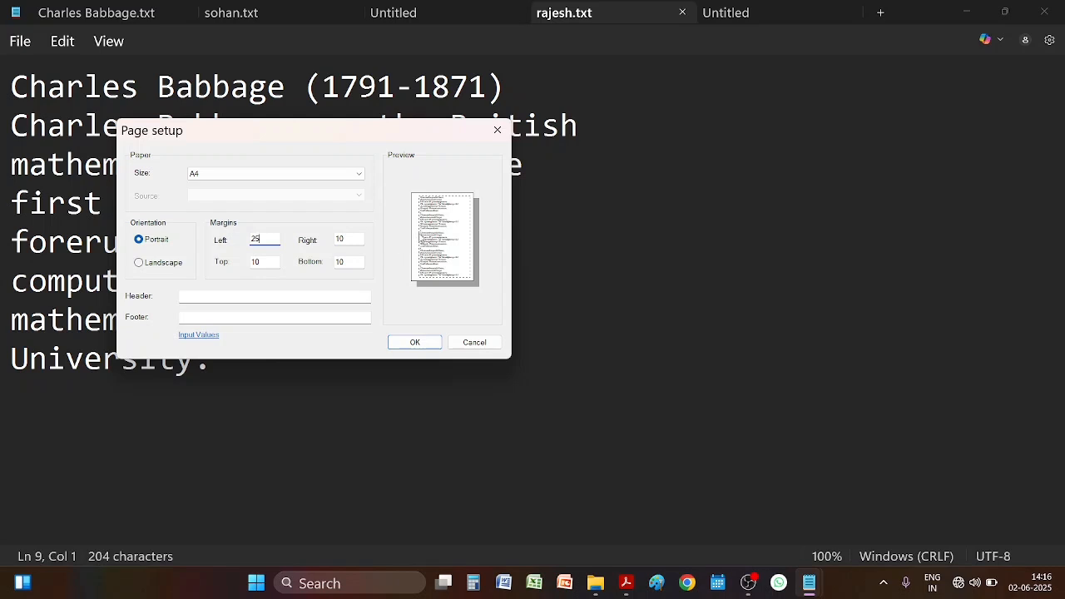
{"action": "left_click", "coordinate": [361, 242]}
{"action": "key", "text": "BackSpace"}
{"action": "type", "text": "2"}
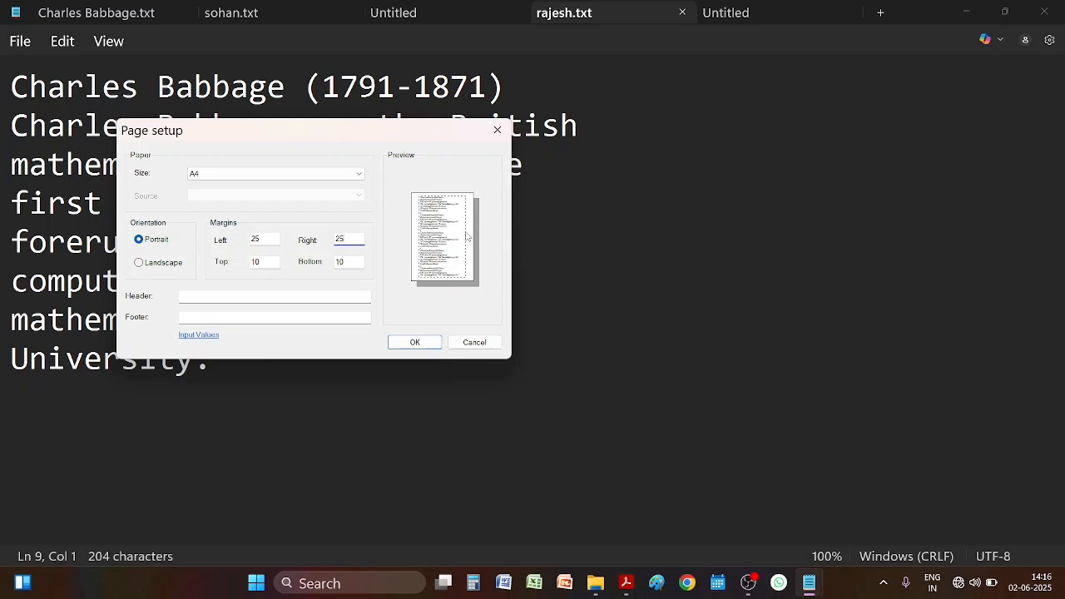
{"action": "left_click", "coordinate": [267, 262]}
{"action": "key", "text": "BackSpace"}
{"action": "type", "text": "25"}
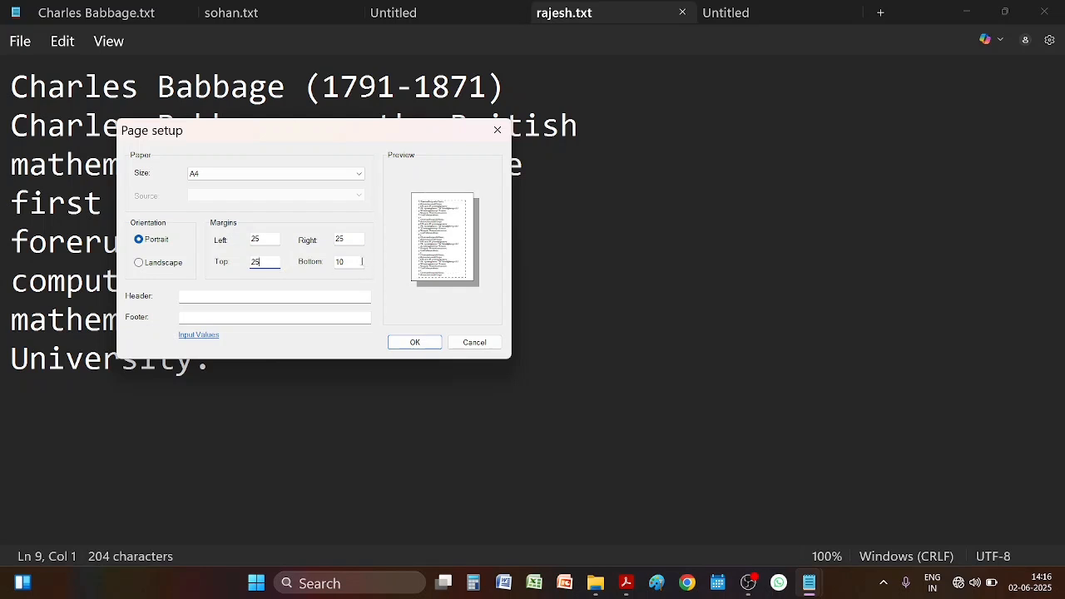
{"action": "left_click", "coordinate": [356, 261]}
{"action": "key", "text": "BackSpace"}
{"action": "key", "text": "BackSpace"}
{"action": "type", "text": "25"}
{"action": "left_click", "coordinate": [415, 342]}
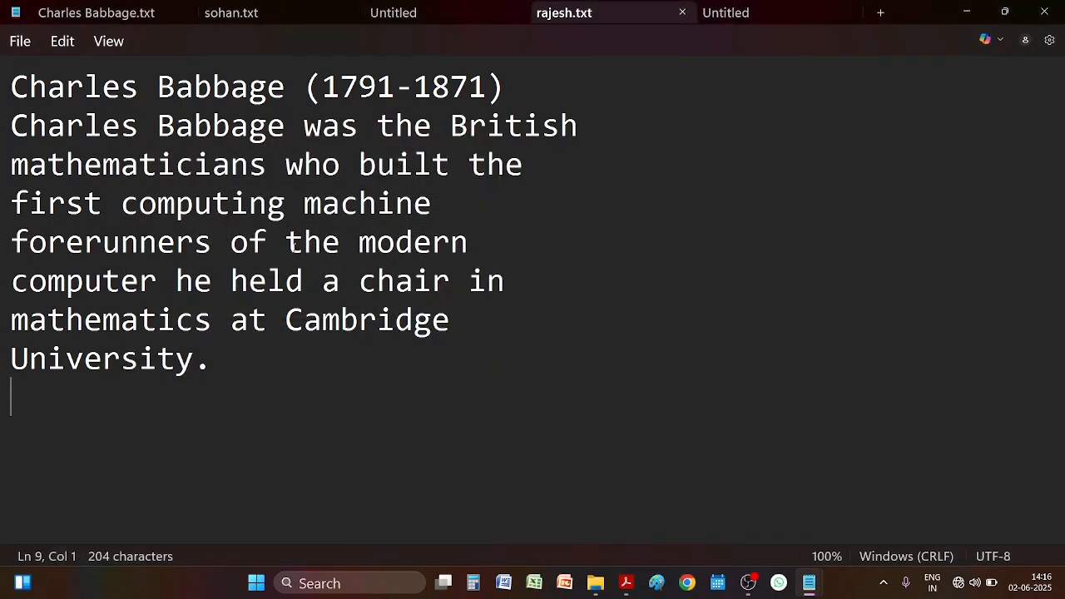
Step: View the print settings for the rajesh document and close them without printing
{"action": "left_click", "coordinate": [18, 40]}
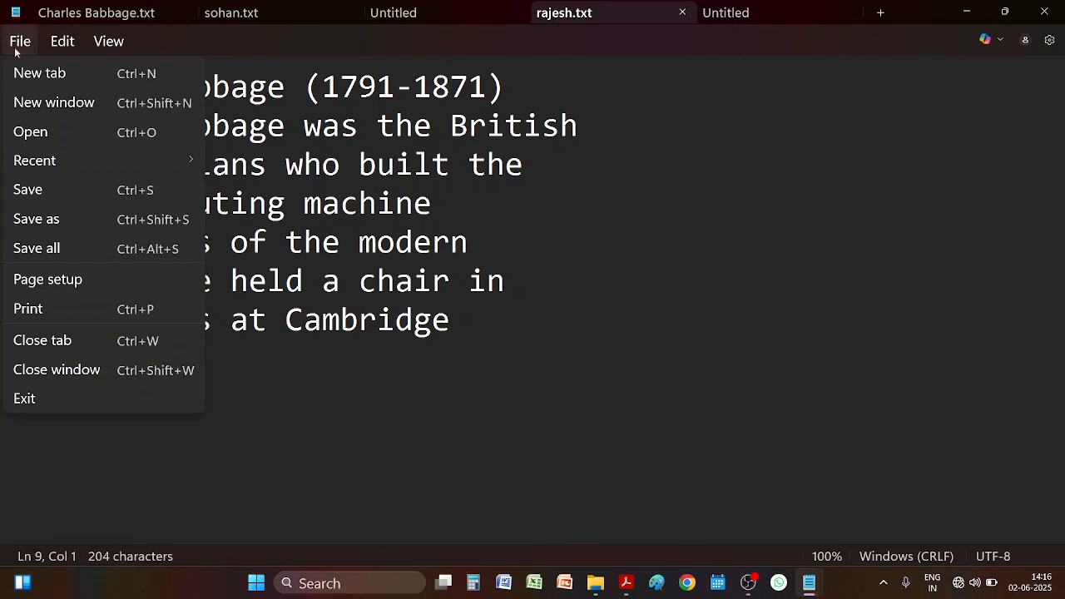
{"action": "left_click", "coordinate": [36, 315]}
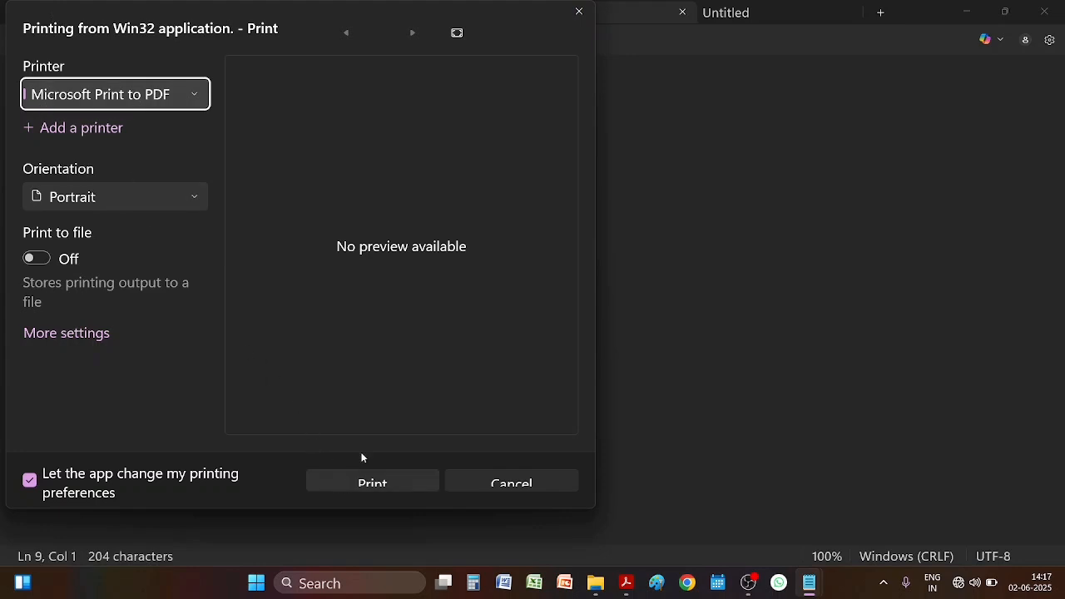
{"action": "left_click", "coordinate": [579, 12]}
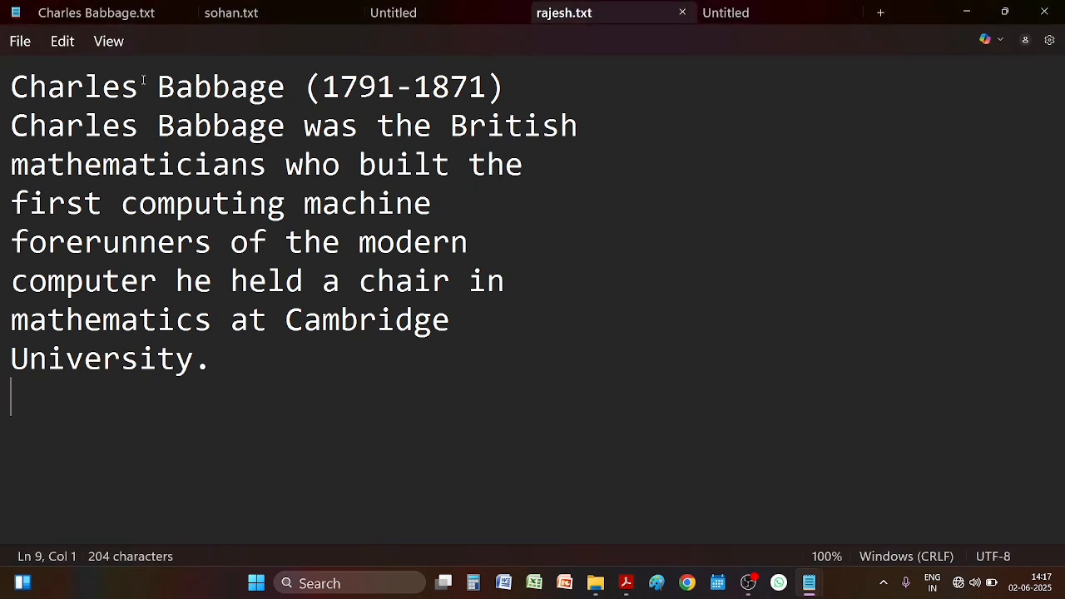
Step: Close the rajesh.txt tab
{"action": "left_click", "coordinate": [19, 41]}
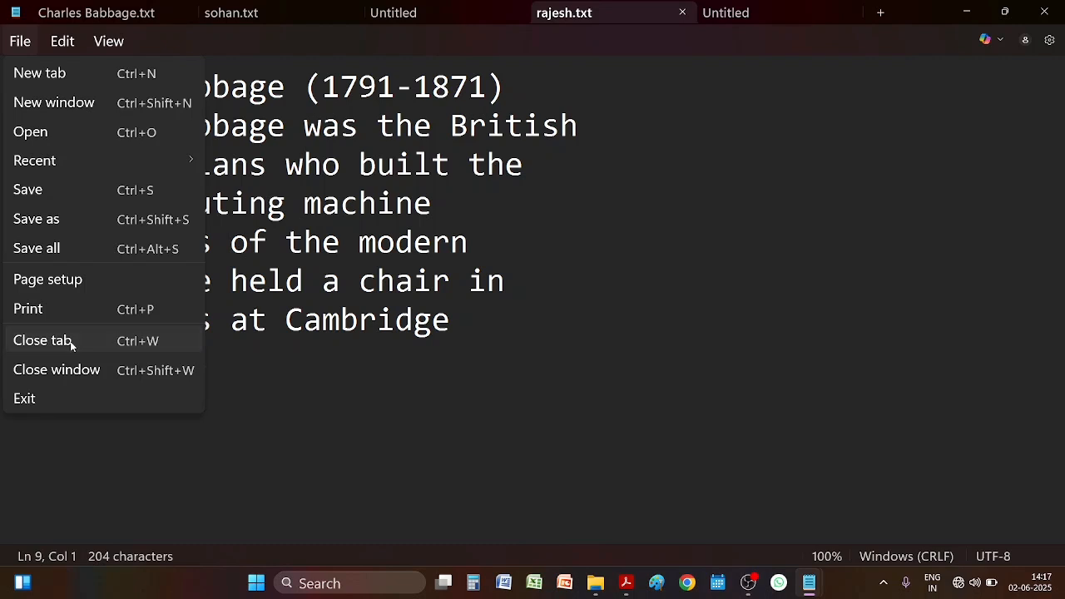
{"action": "left_click", "coordinate": [41, 341]}
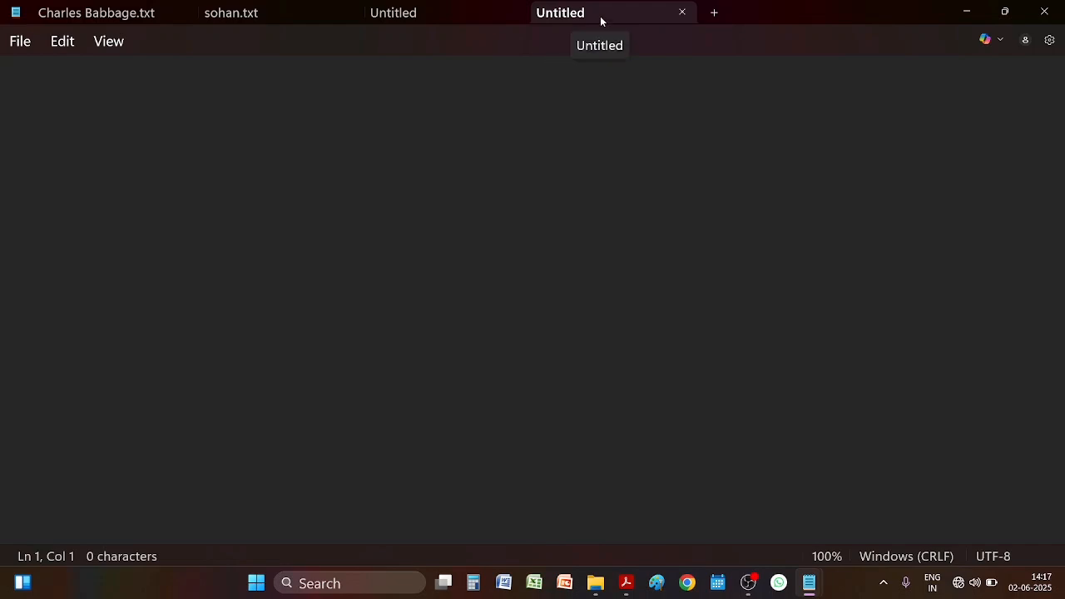
Step: Close the window with all its open tabs, and exit the remaining empty Notepad window
{"action": "left_click", "coordinate": [20, 43]}
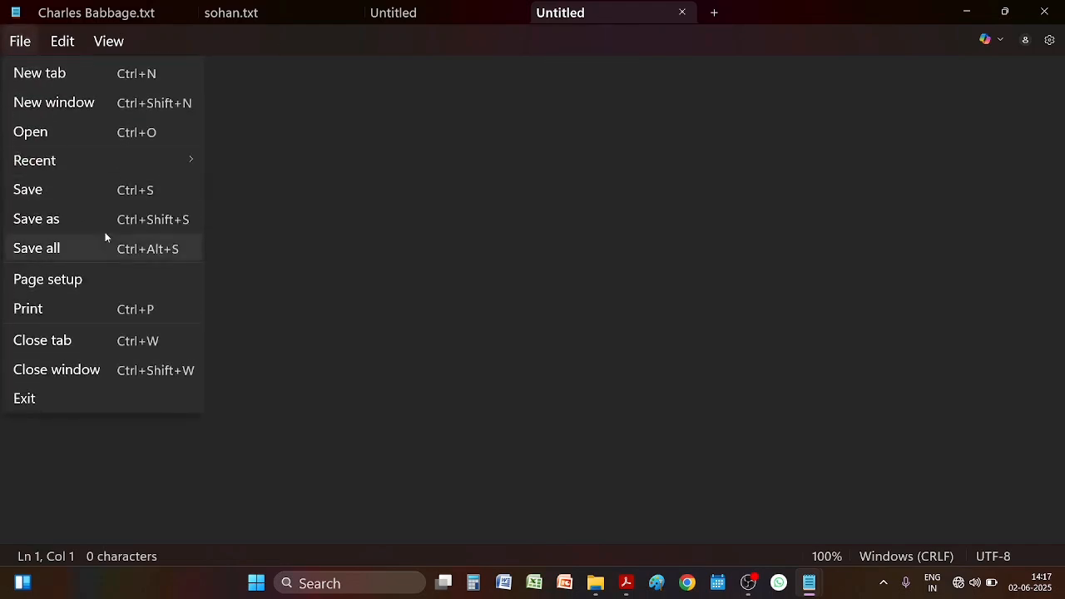
{"action": "left_click", "coordinate": [66, 376]}
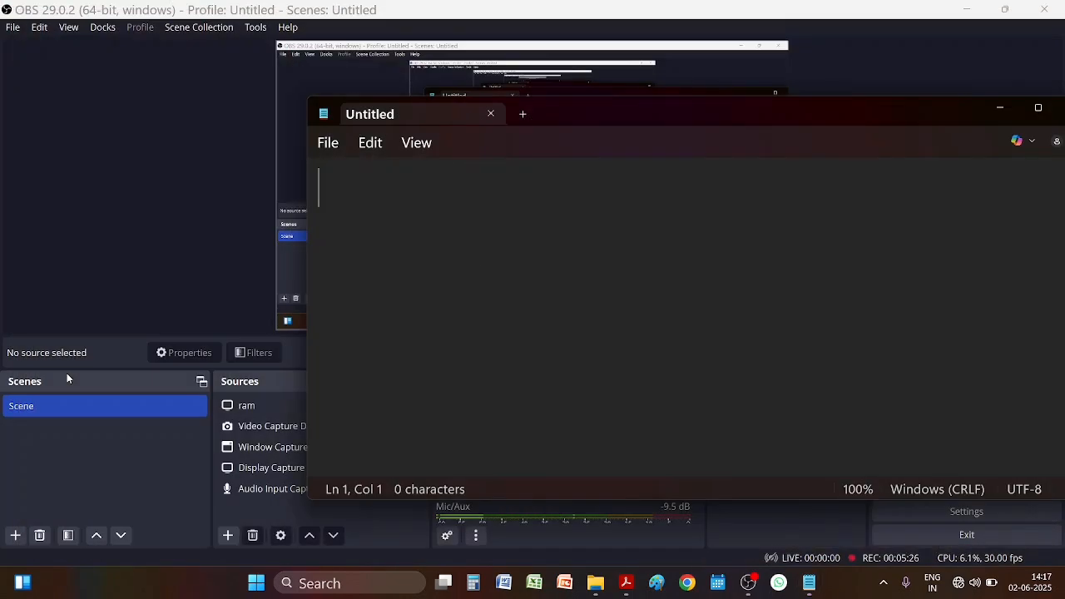
{"action": "left_click", "coordinate": [1038, 108]}
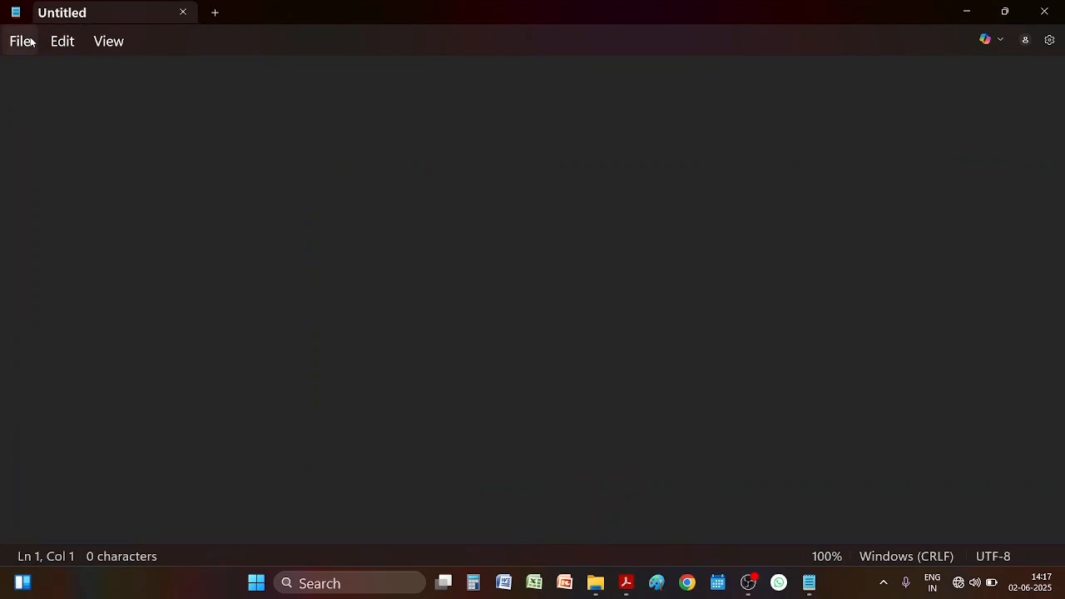
{"action": "left_click", "coordinate": [23, 41]}
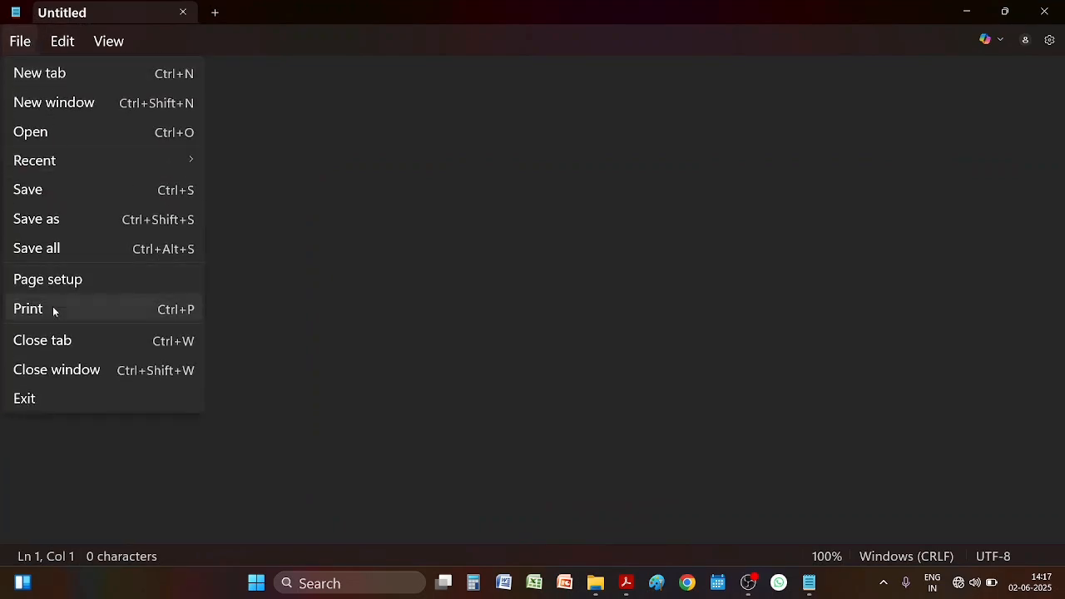
{"action": "left_click", "coordinate": [33, 401]}
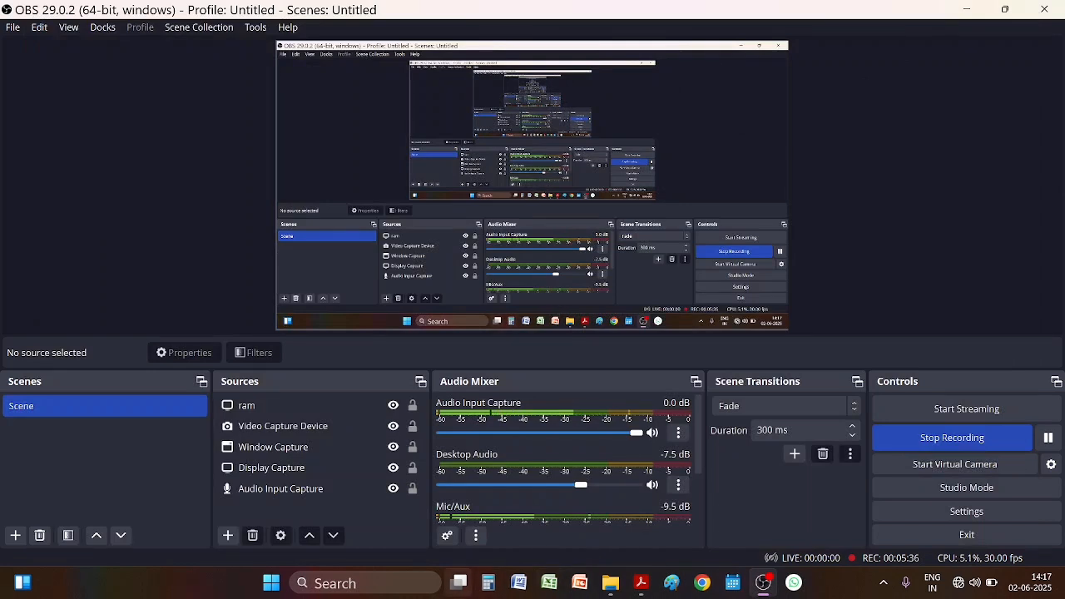
Step: Launch Notepad again from the recent apps and maximize its window
{"action": "left_click", "coordinate": [369, 583]}
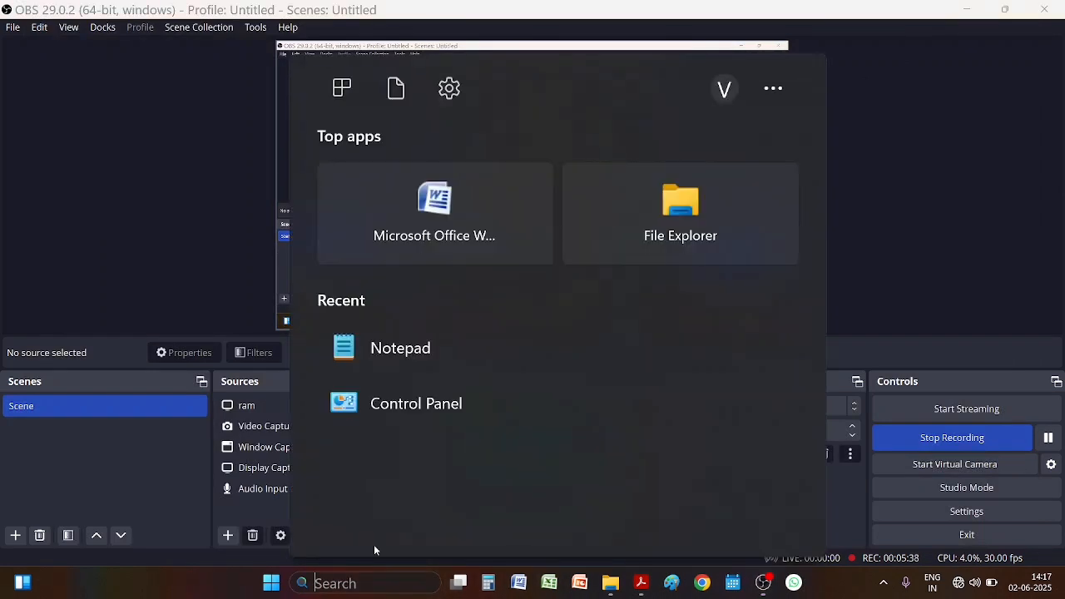
{"action": "left_click", "coordinate": [428, 356]}
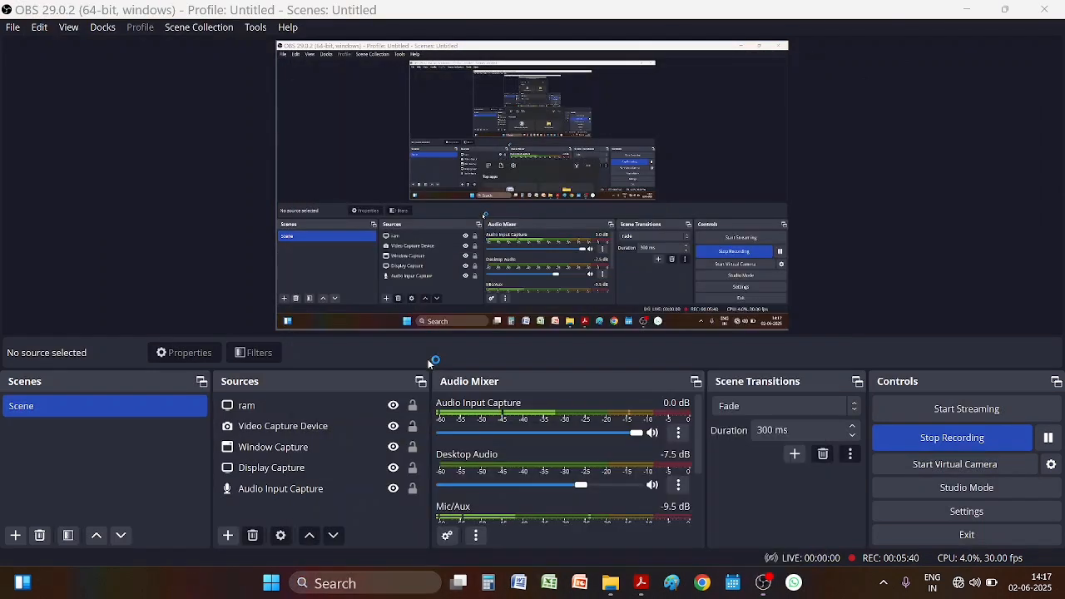
{"action": "left_click", "coordinate": [822, 115]}
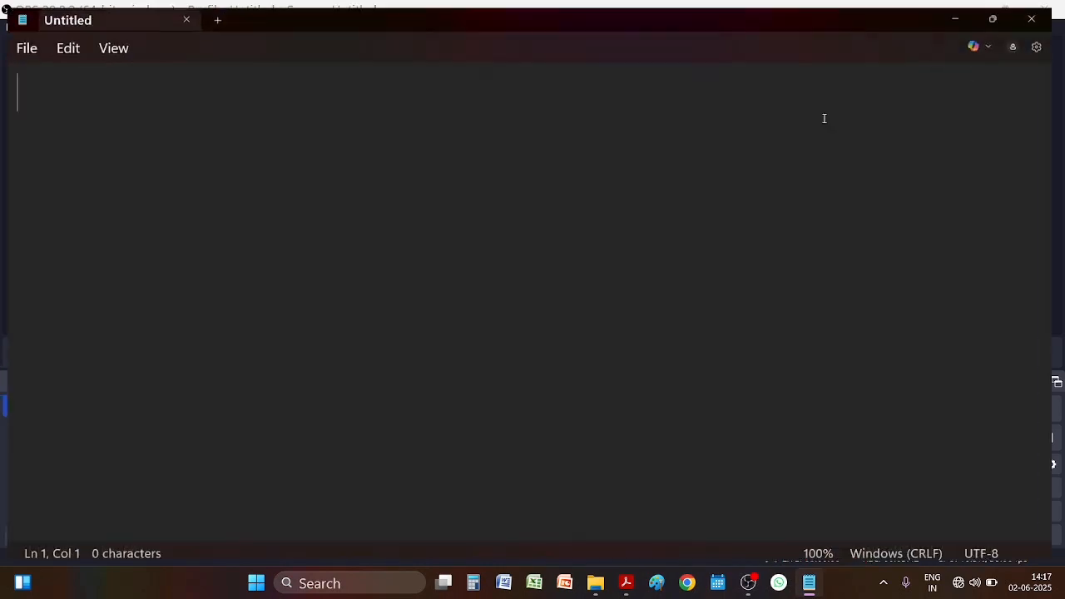
Step: Insert the Charles Babbage (1791-1871) passage about the British mathematician and his computing machine into the blank document
{"action": "left_click", "coordinate": [20, 42]}
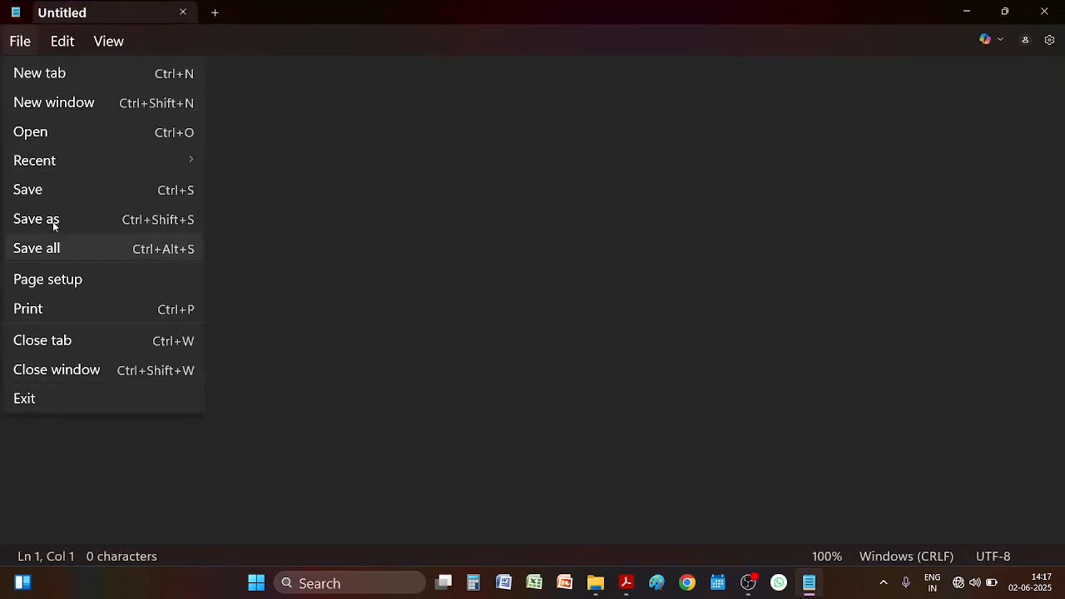
{"action": "left_click", "coordinate": [70, 46]}
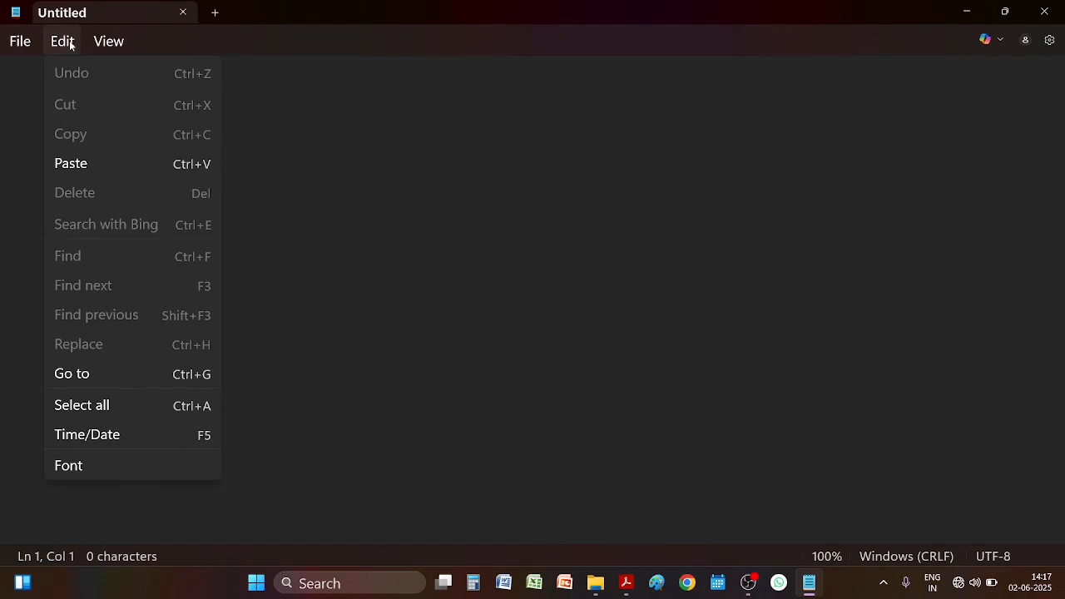
{"action": "left_click", "coordinate": [235, 199]}
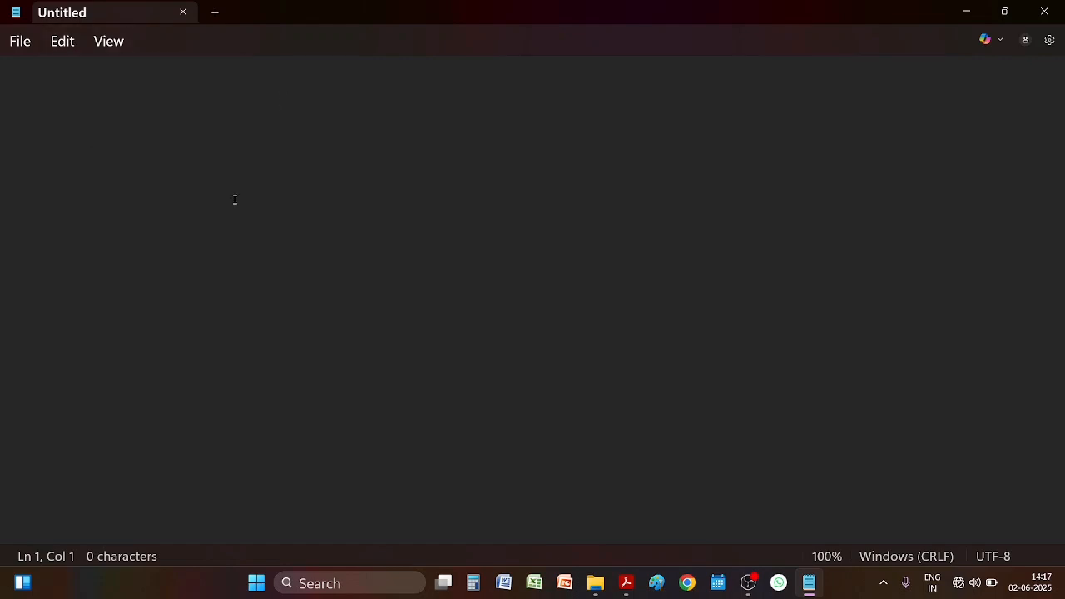
{"action": "type", "text": "Charles Babbage (1791-1871) Charles Babbage was the British mathematicians who built the first computing machine forerunners of the modern computer he held a chair in mathematics at Cambridge University."}
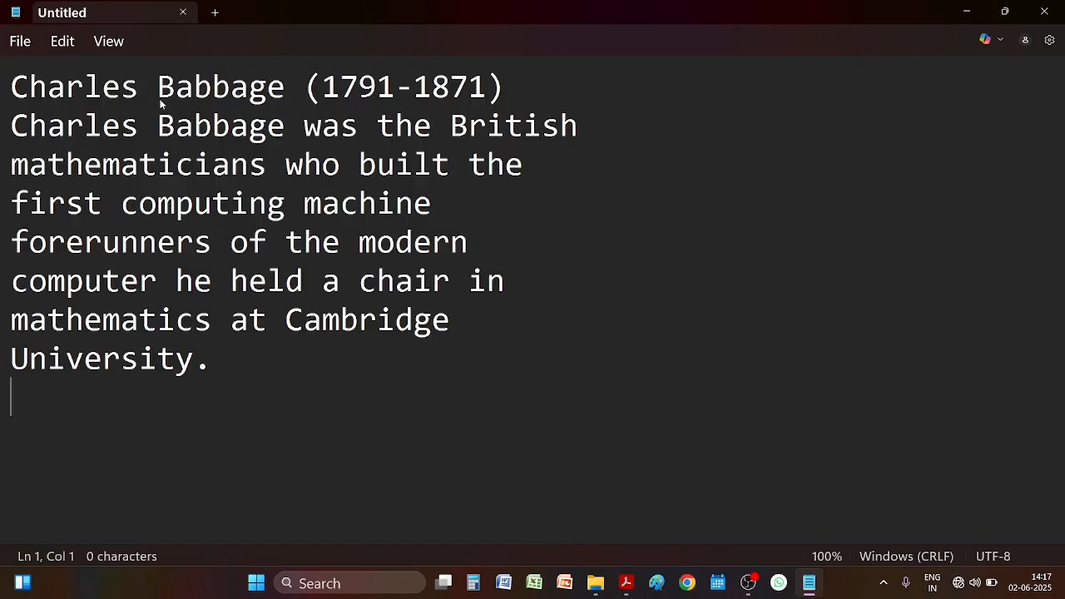
{"action": "left_click", "coordinate": [61, 40]}
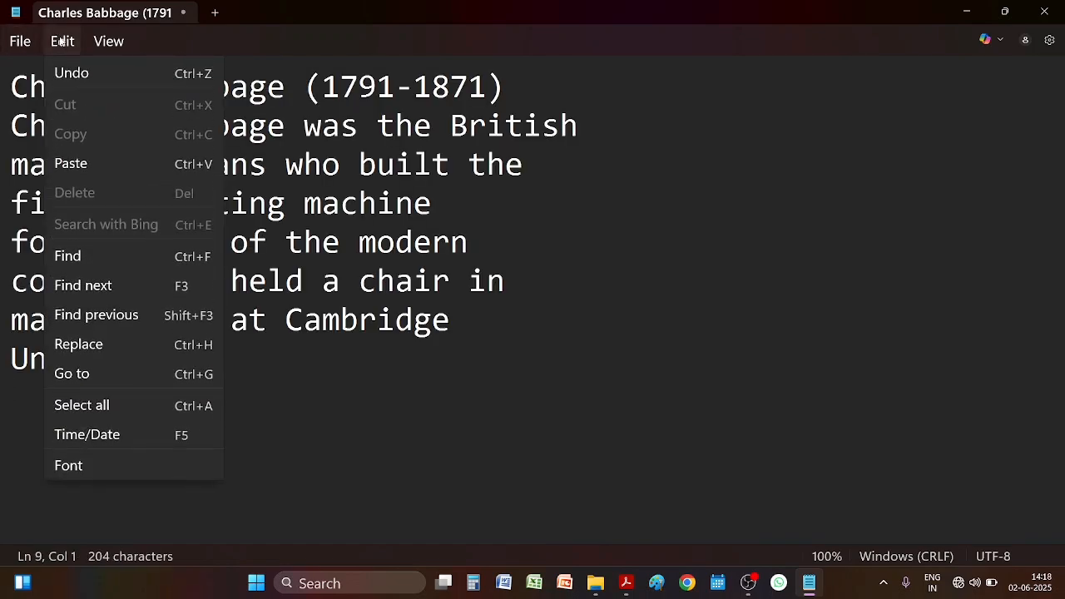
{"action": "left_click", "coordinate": [292, 465]}
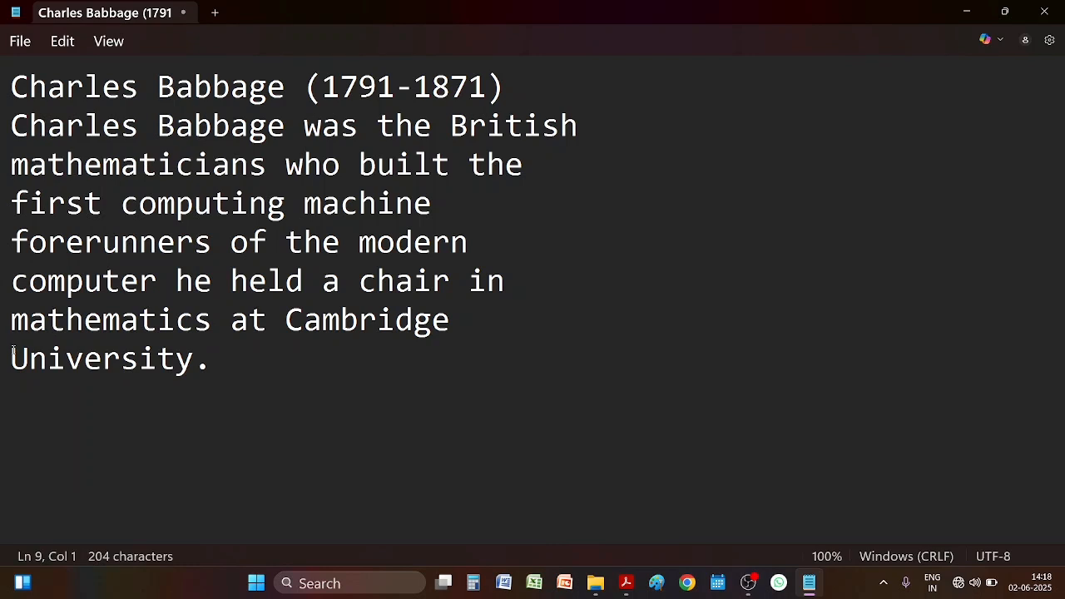
Step: Delete the word "University." from the end of the passage and undo the deletion
{"action": "left_click_drag", "start_coordinate": [13, 357], "coordinate": [207, 377]}
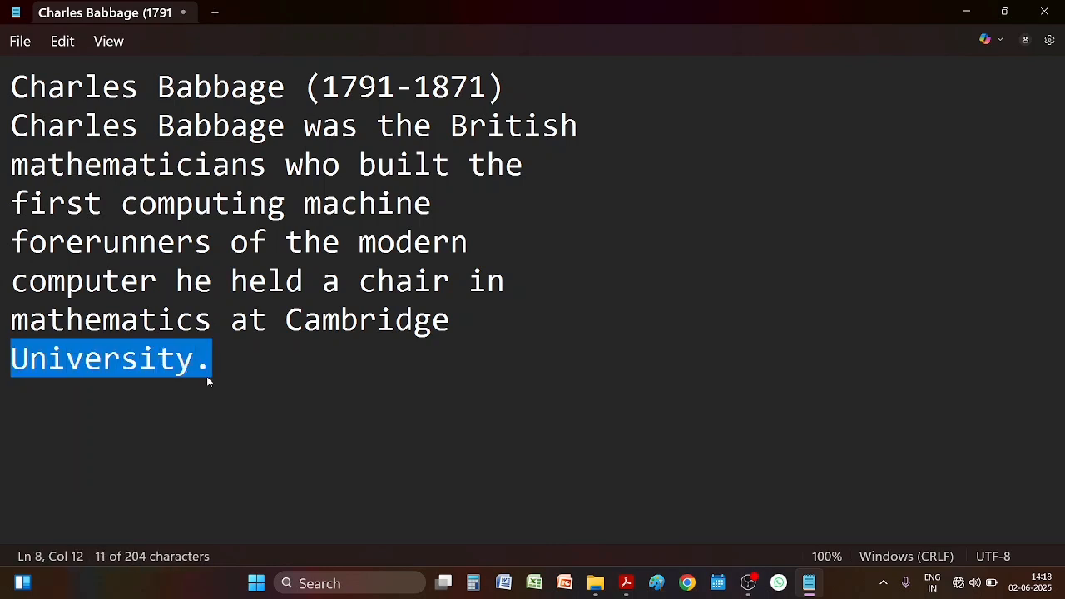
{"action": "key", "text": "Delete"}
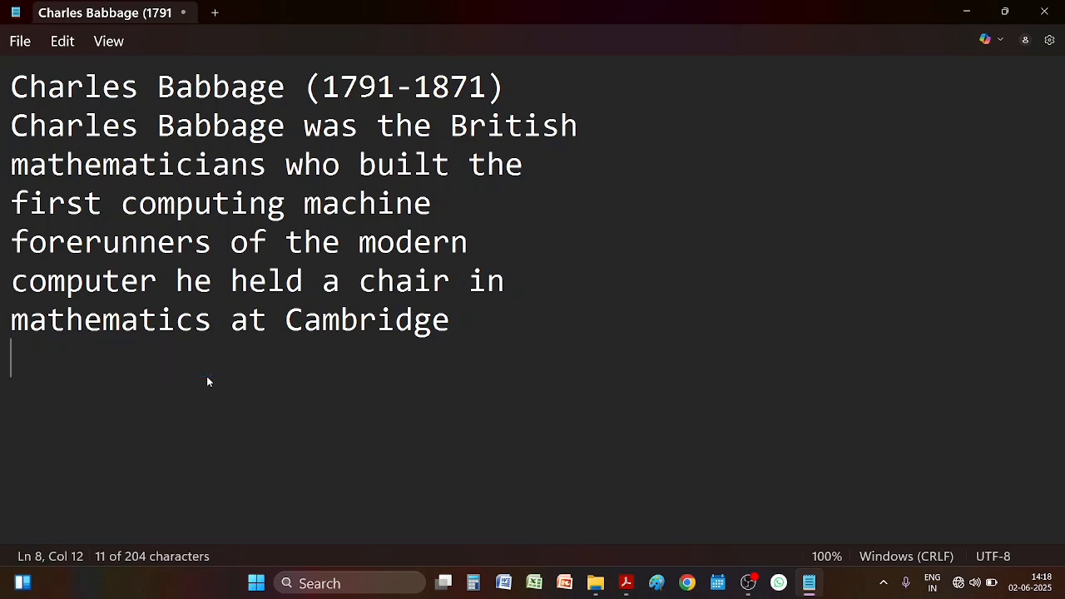
{"action": "left_click", "coordinate": [66, 48]}
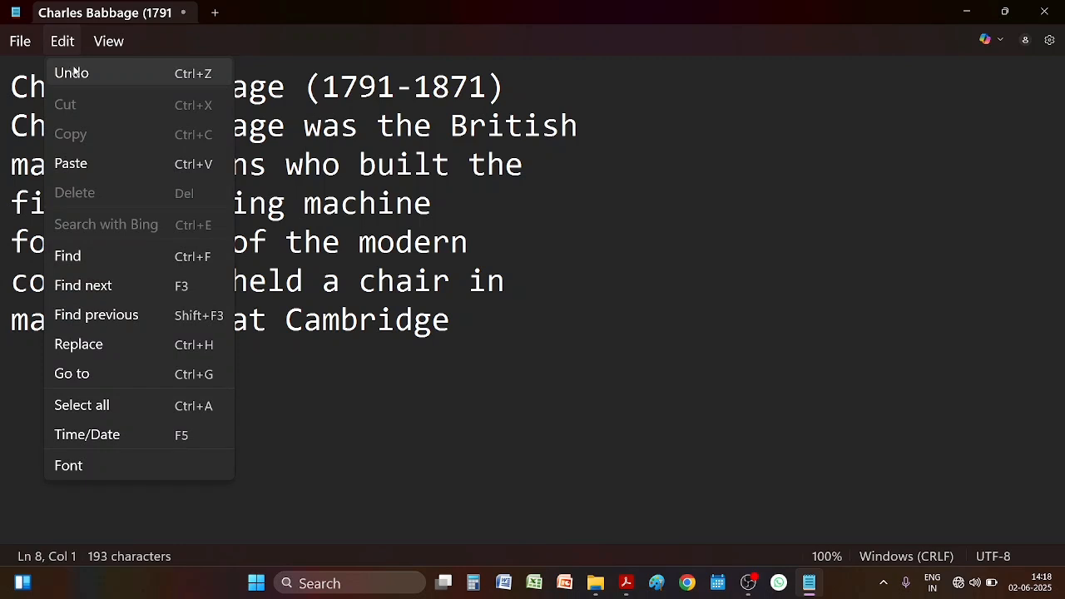
{"action": "left_click", "coordinate": [73, 74]}
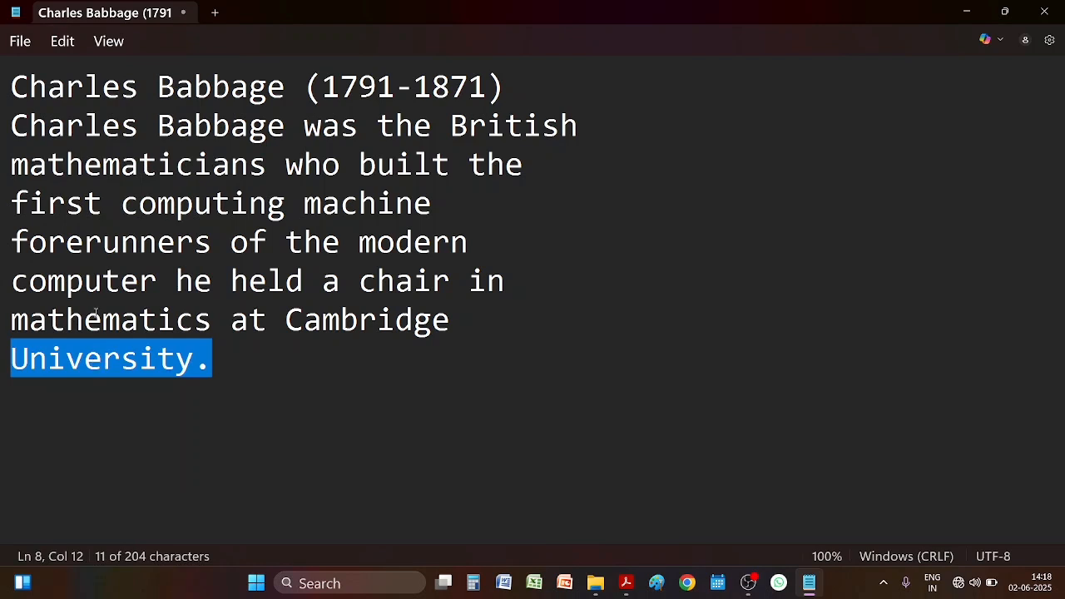
{"action": "left_click", "coordinate": [62, 42]}
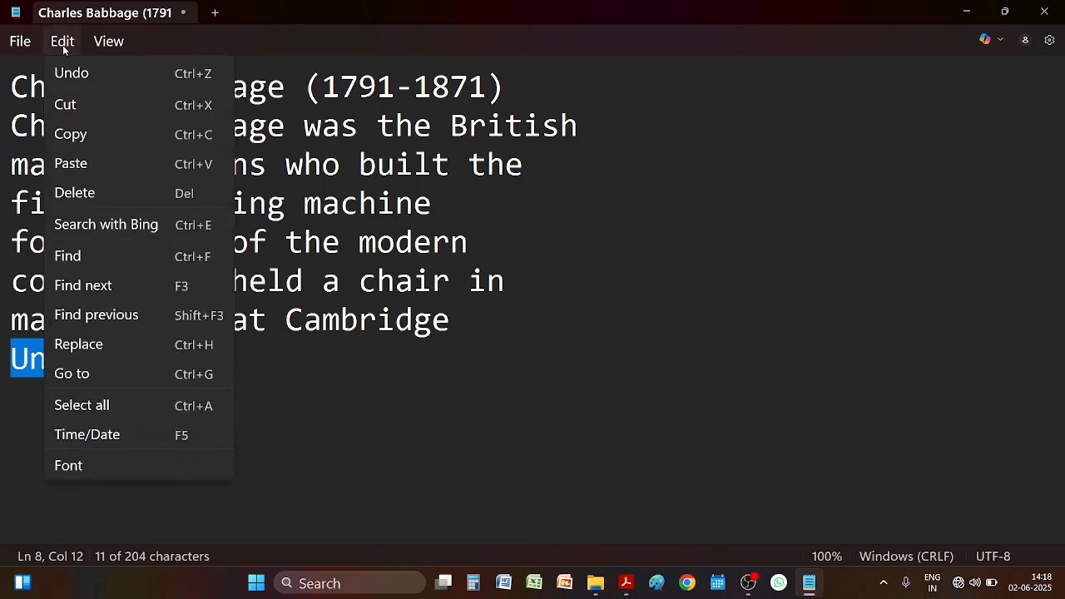
{"action": "left_click", "coordinate": [239, 410]}
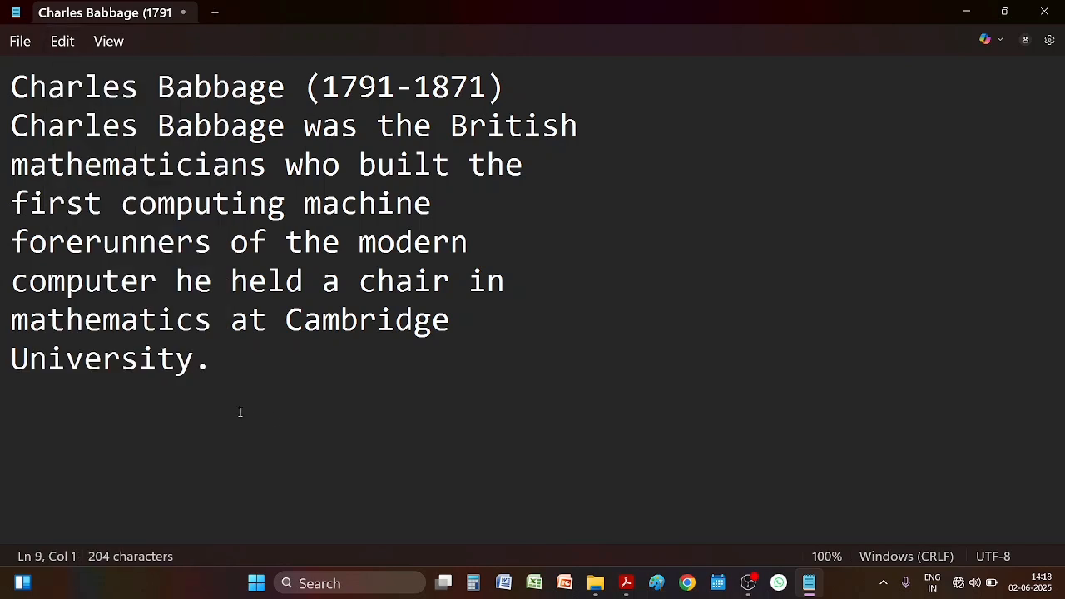
Step: Cut the word "University." from the end of the passage and paste it one line lower
{"action": "left_click_drag", "start_coordinate": [13, 357], "coordinate": [210, 385]}
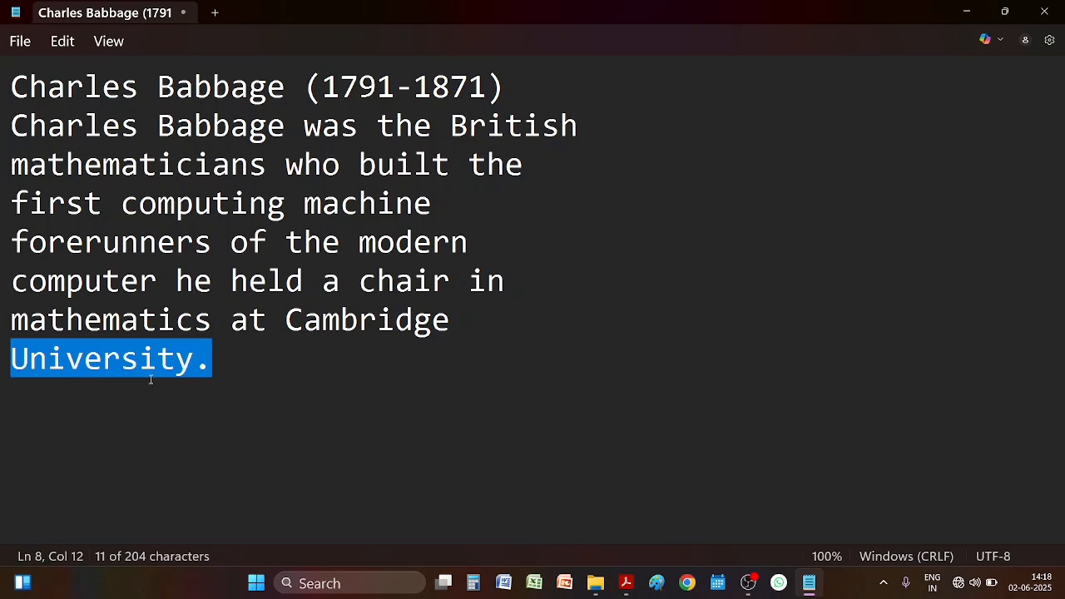
{"action": "left_click", "coordinate": [68, 43]}
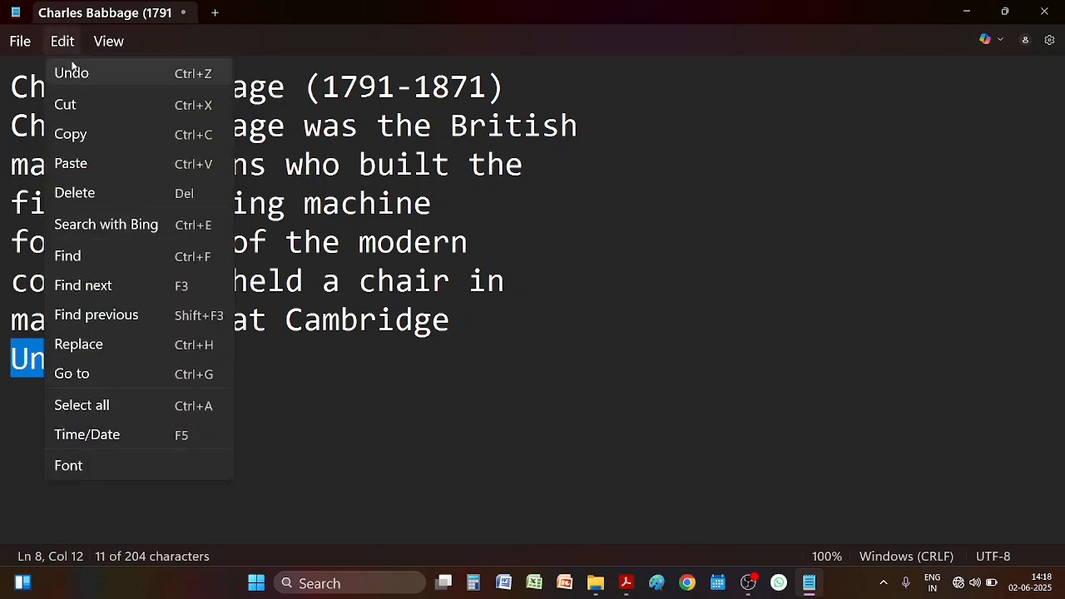
{"action": "left_click", "coordinate": [71, 106]}
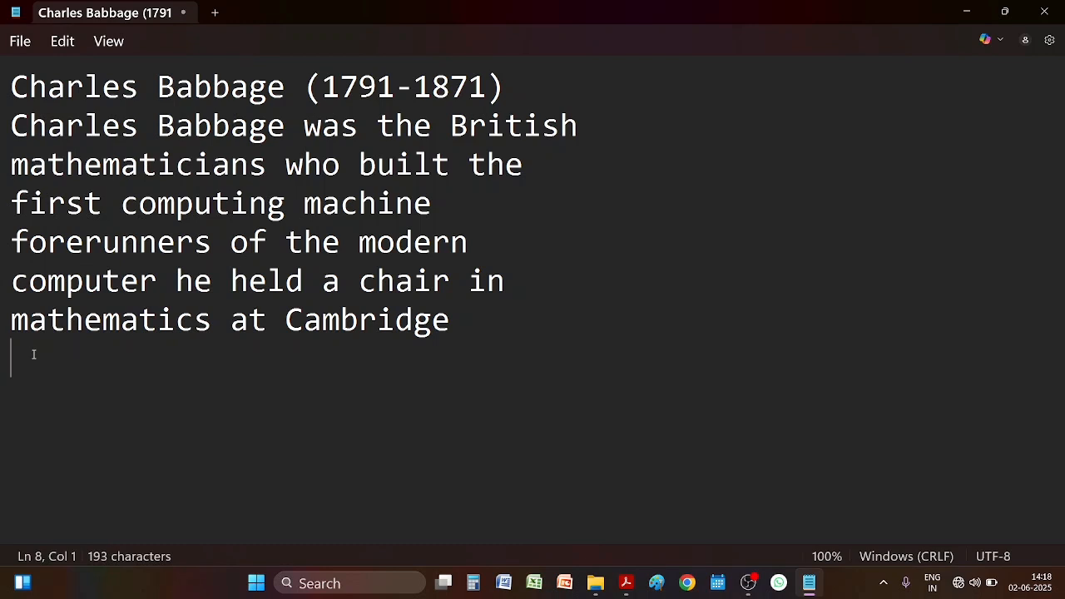
{"action": "key", "text": "Return"}
{"action": "left_click", "coordinate": [69, 44]}
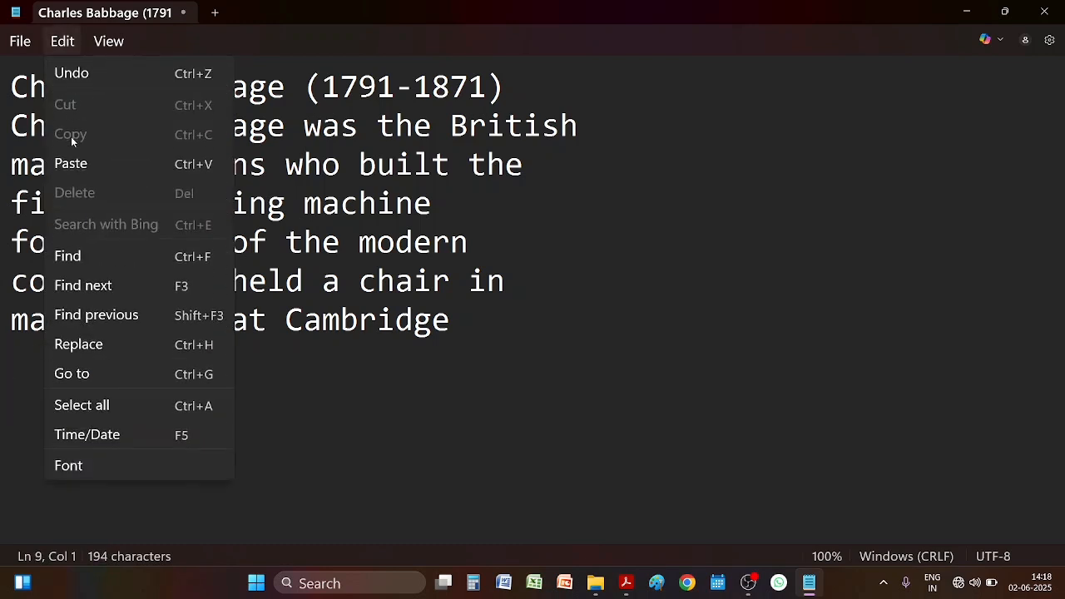
{"action": "left_click", "coordinate": [71, 164]}
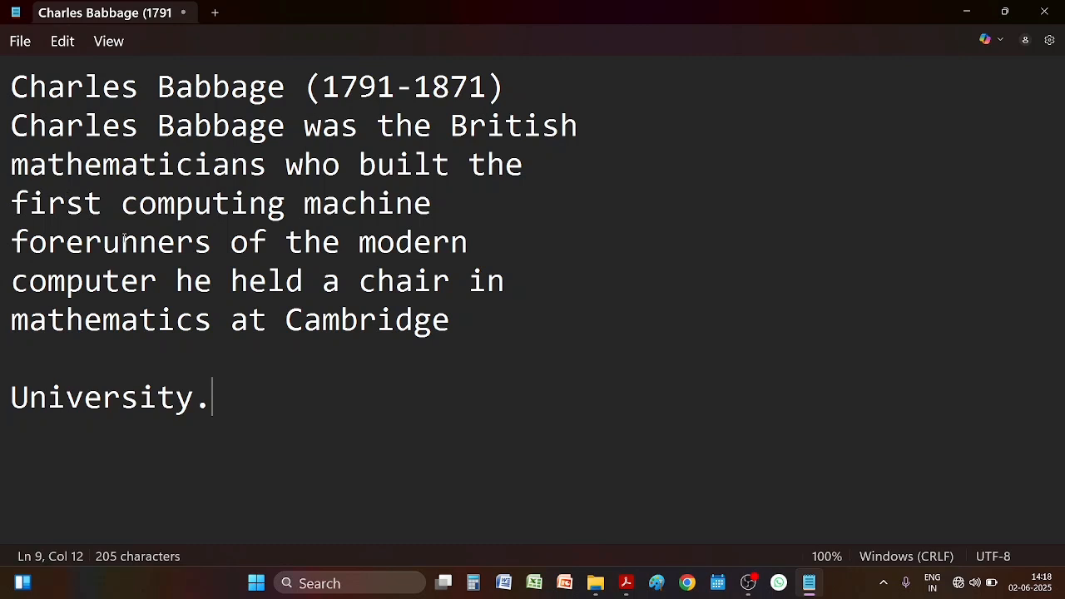
Step: Copy the word "Cambridge" and paste it on a new line below "University."
{"action": "left_click", "coordinate": [339, 367]}
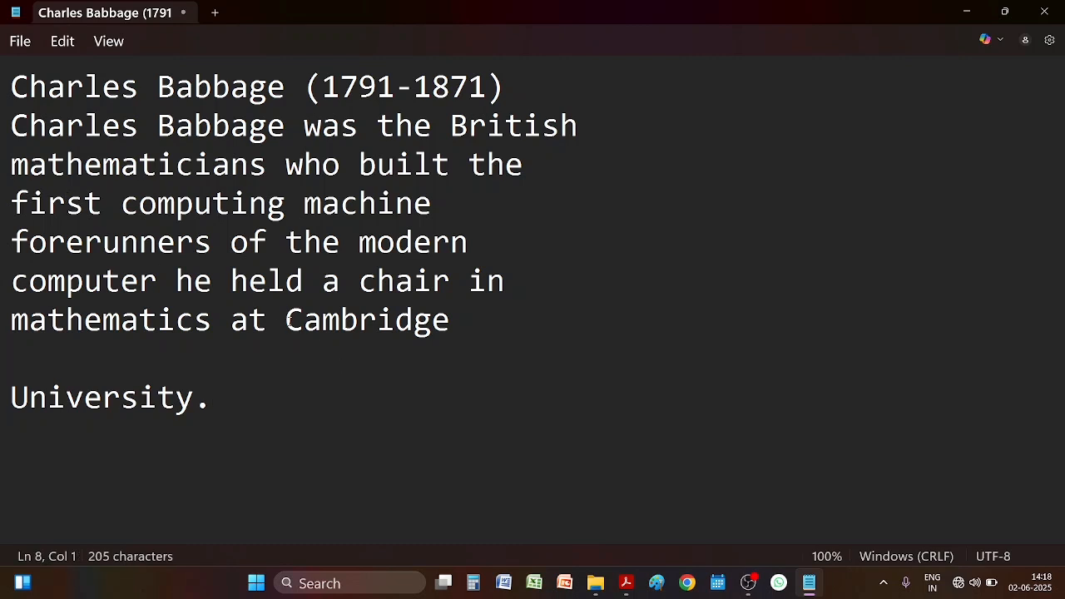
{"action": "left_click_drag", "start_coordinate": [284, 326], "coordinate": [445, 335]}
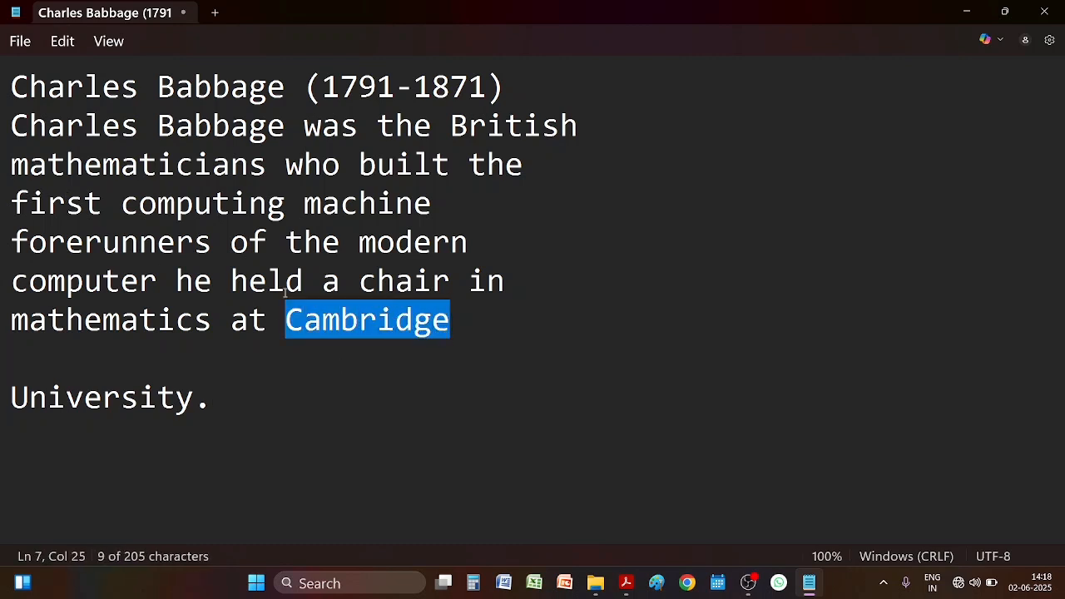
{"action": "left_click", "coordinate": [75, 42]}
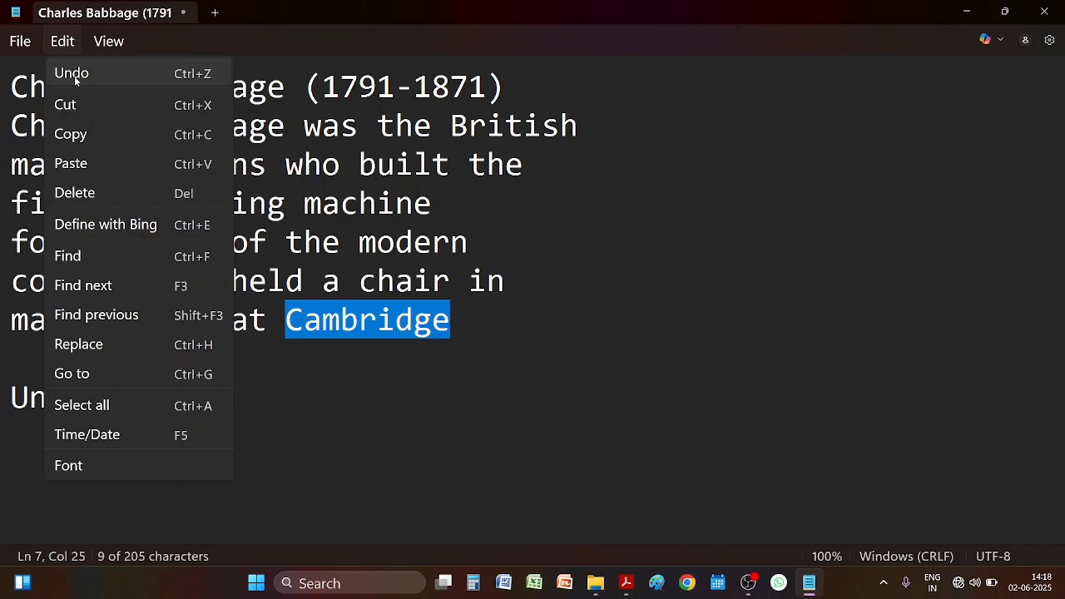
{"action": "left_click", "coordinate": [85, 140]}
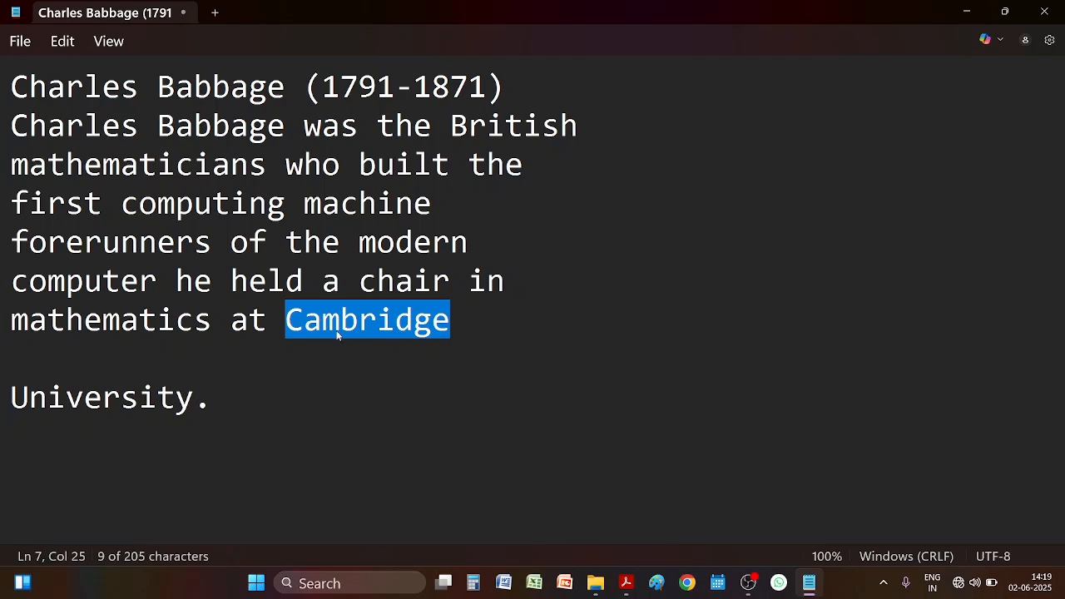
{"action": "left_click", "coordinate": [238, 397]}
{"action": "key", "text": "Return"}
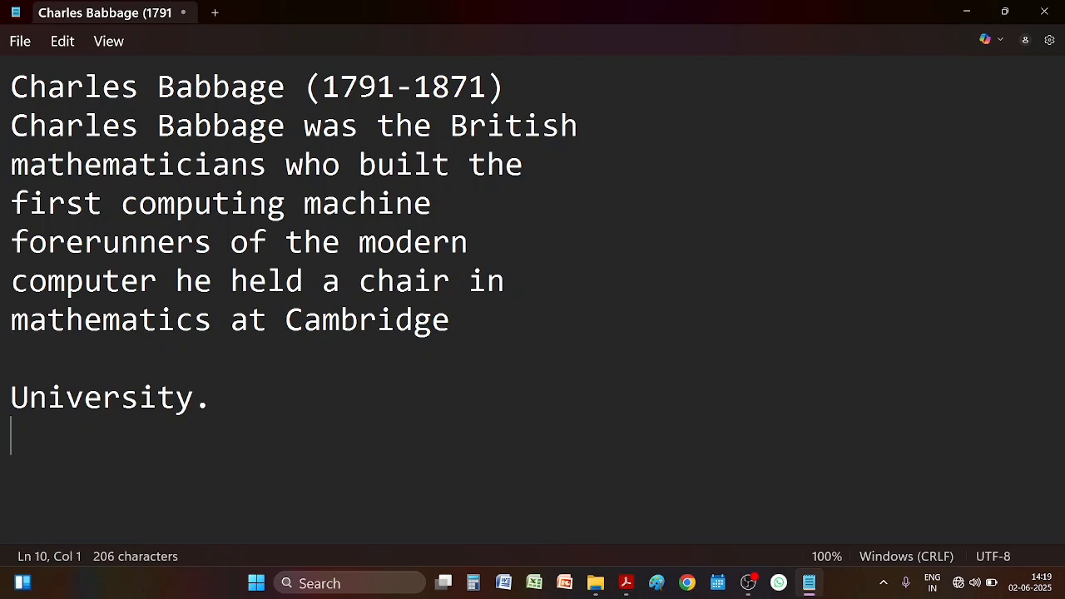
{"action": "left_click", "coordinate": [66, 42]}
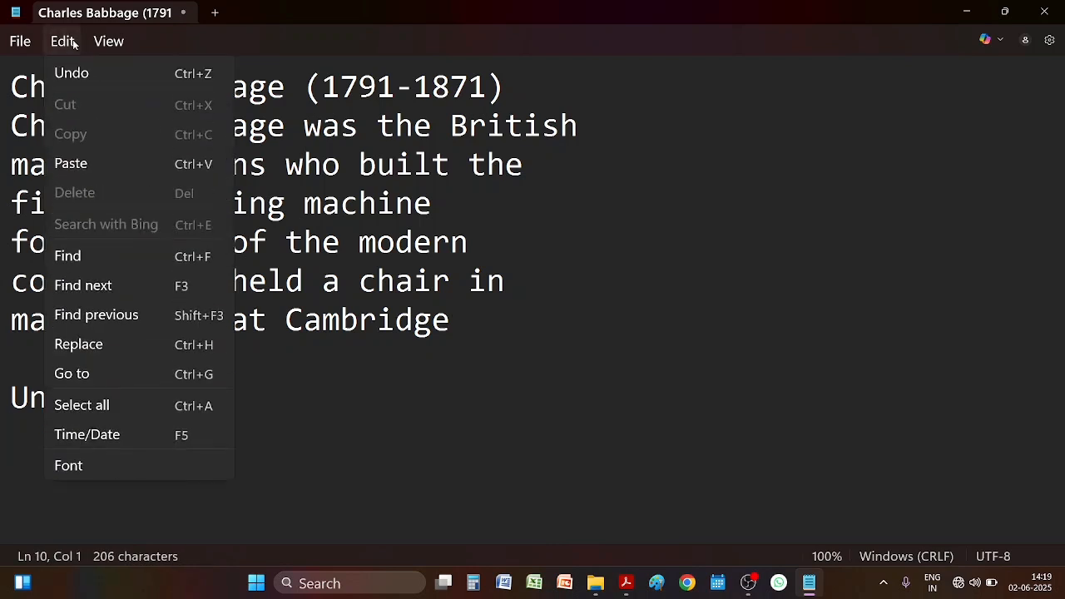
{"action": "left_click", "coordinate": [70, 164]}
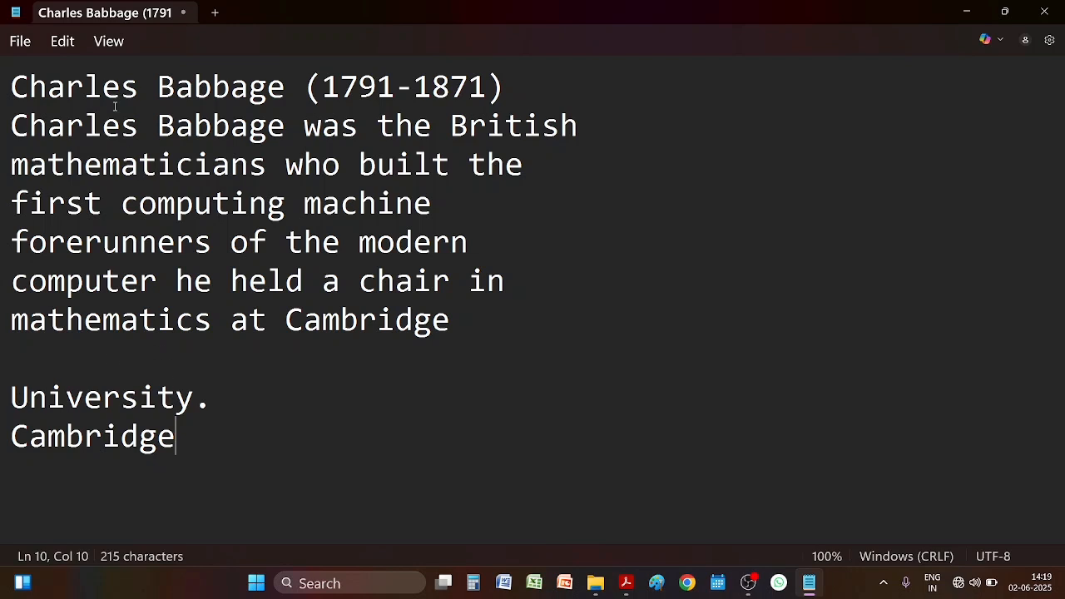
Step: Delete the word "Cambridge" on the last line and the word "University." above it, both below the passage
{"action": "left_click", "coordinate": [73, 47]}
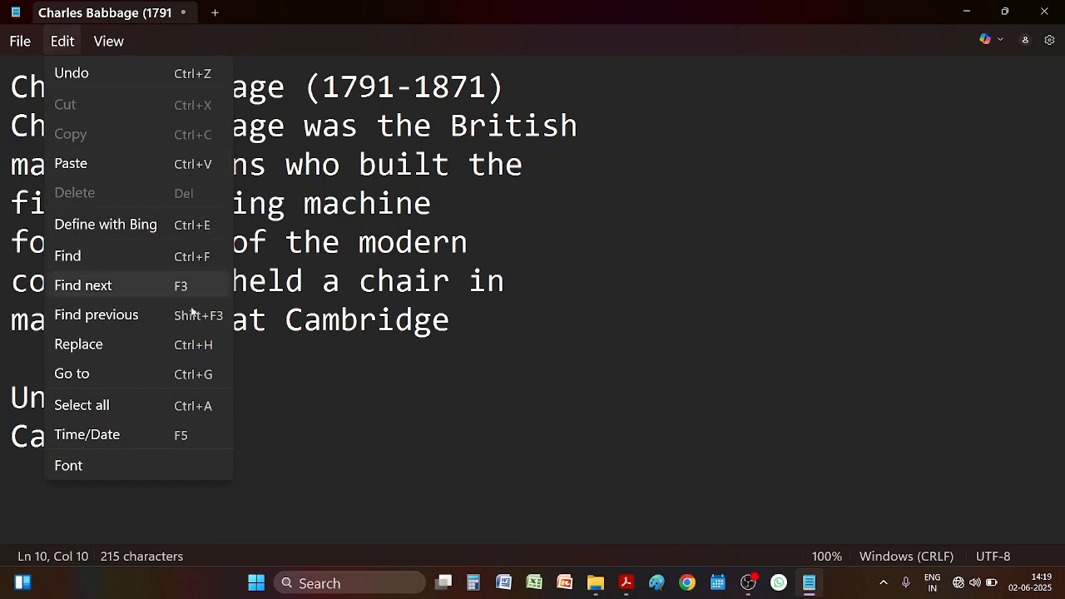
{"action": "left_click", "coordinate": [298, 420]}
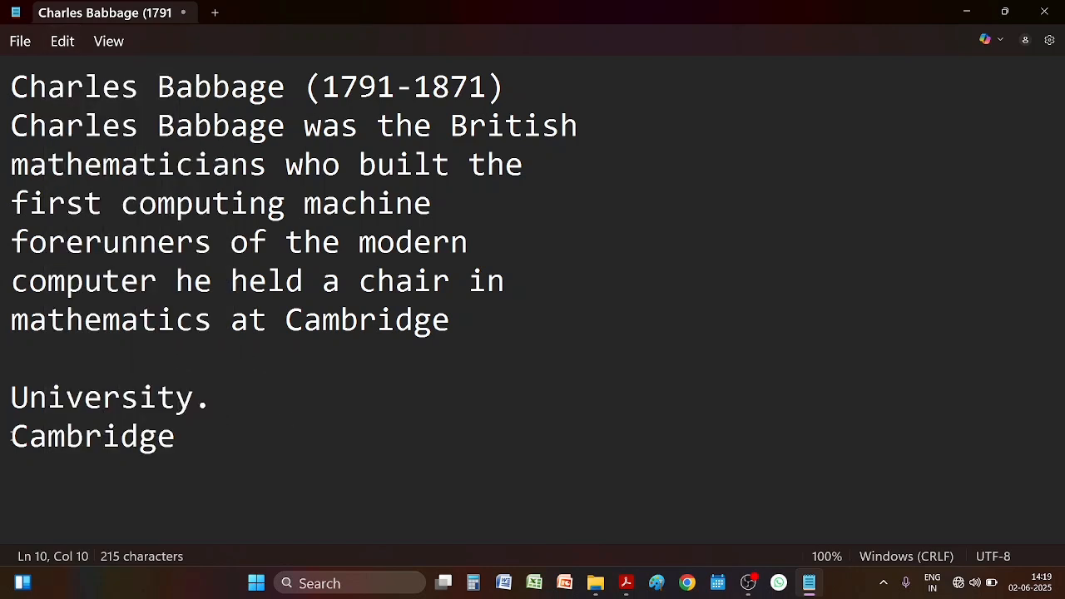
{"action": "left_click_drag", "start_coordinate": [10, 437], "coordinate": [184, 436]}
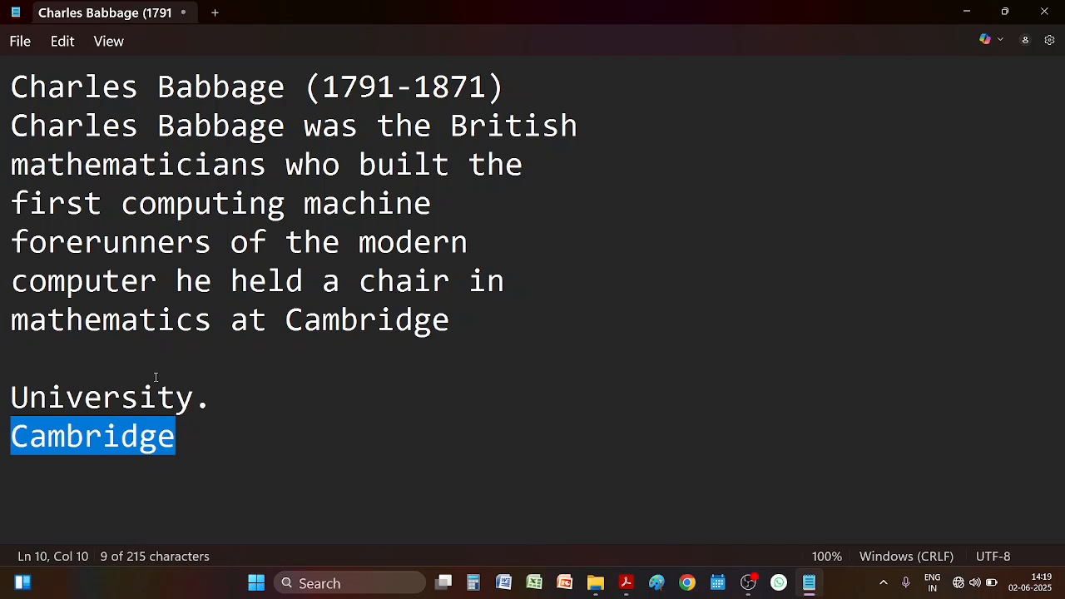
{"action": "left_click", "coordinate": [58, 40]}
{"action": "left_click", "coordinate": [76, 194]}
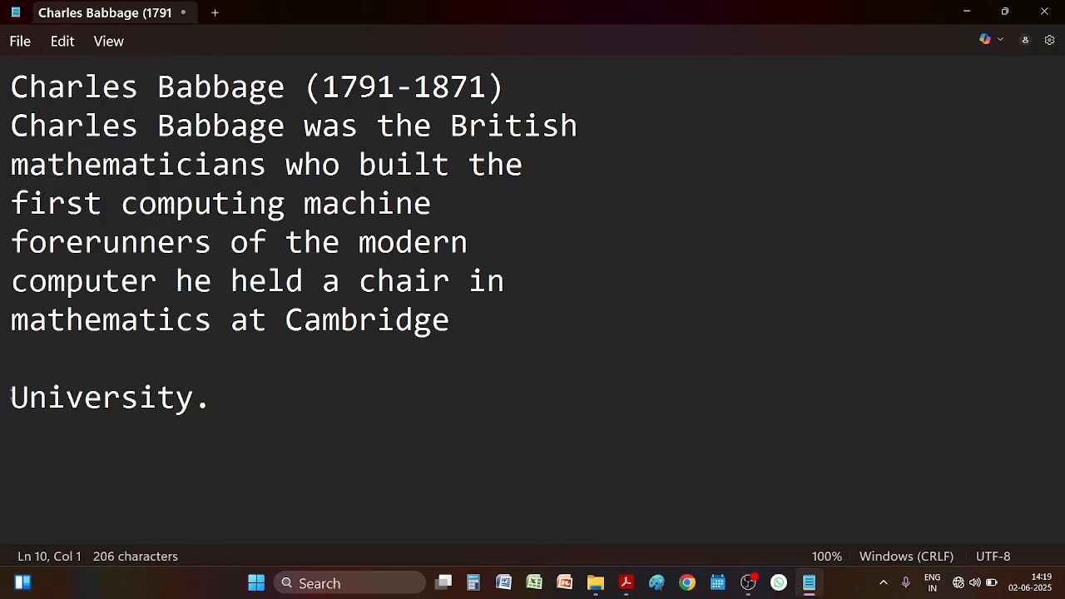
{"action": "left_click_drag", "start_coordinate": [10, 397], "coordinate": [208, 407]}
{"action": "left_click", "coordinate": [62, 41]}
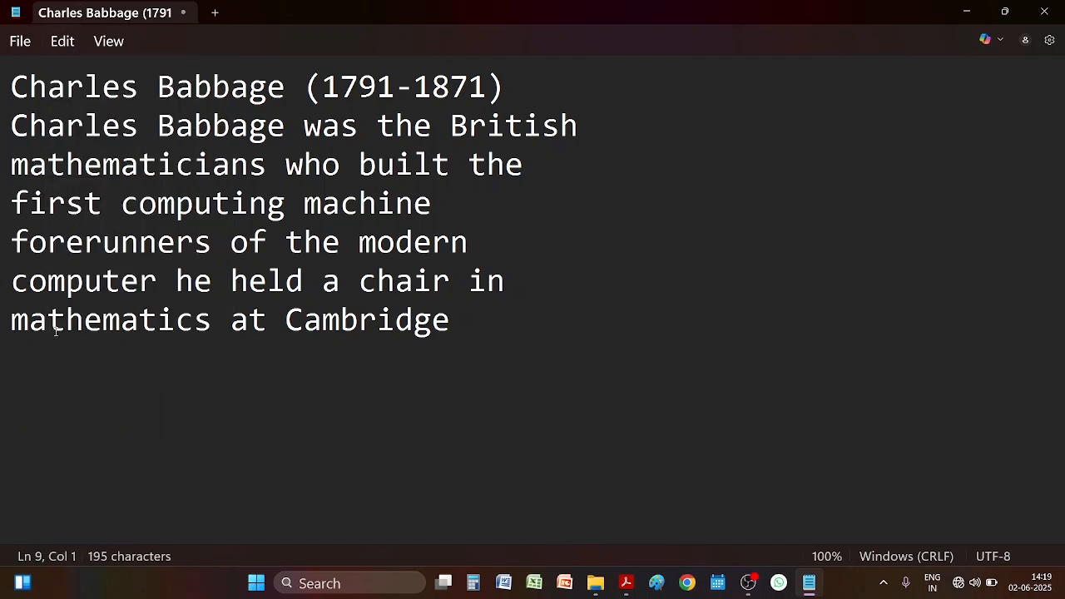
{"action": "left_click", "coordinate": [45, 354]}
Step: Open the Find command for searching the document's text
{"action": "left_click", "coordinate": [63, 42]}
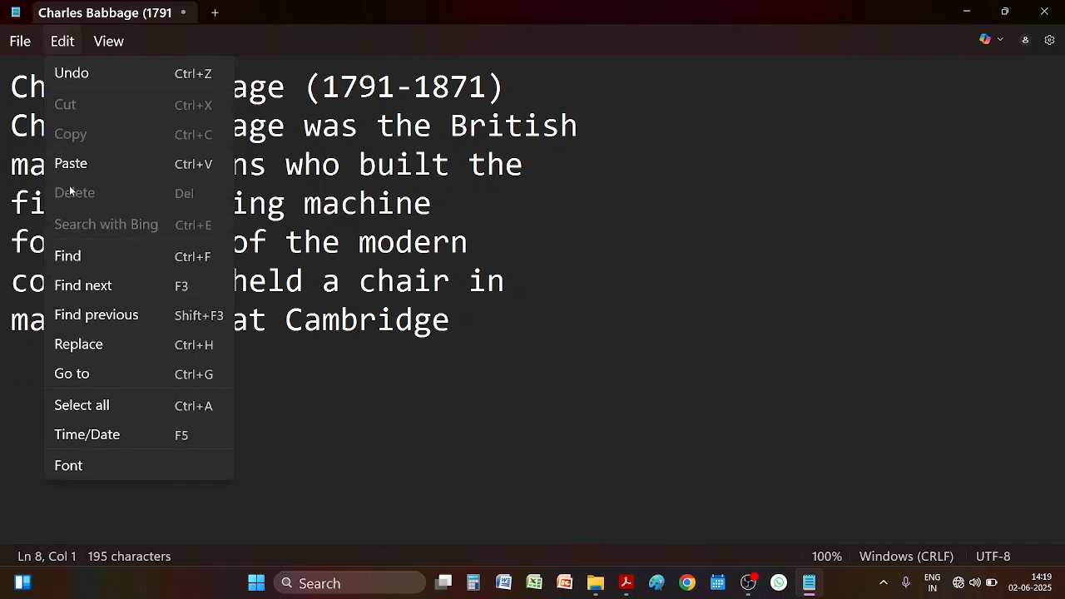
{"action": "left_click", "coordinate": [66, 256]}
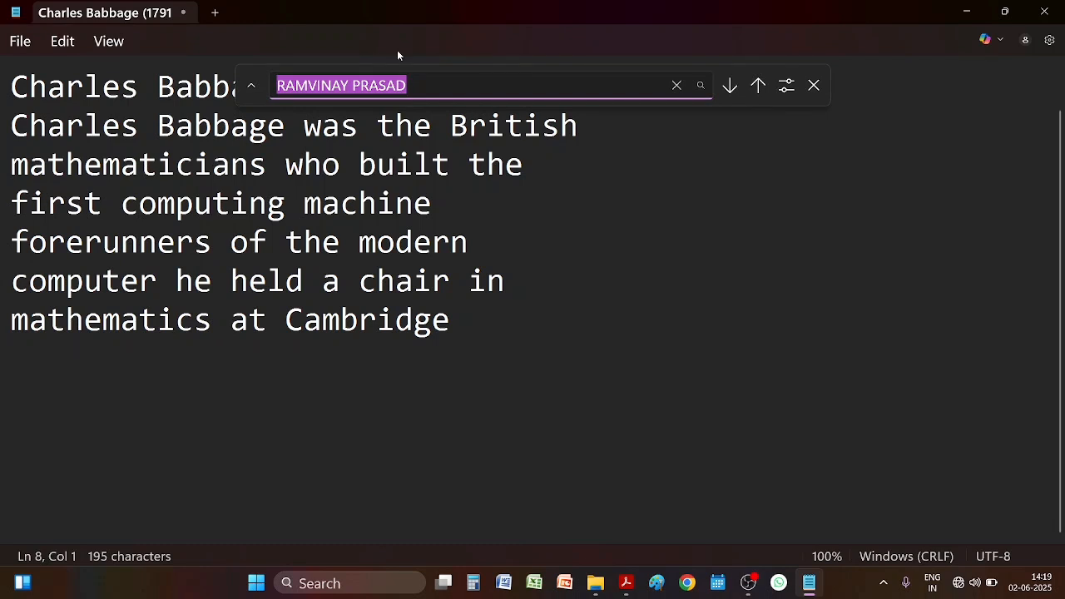
{"action": "left_click", "coordinate": [258, 80]}
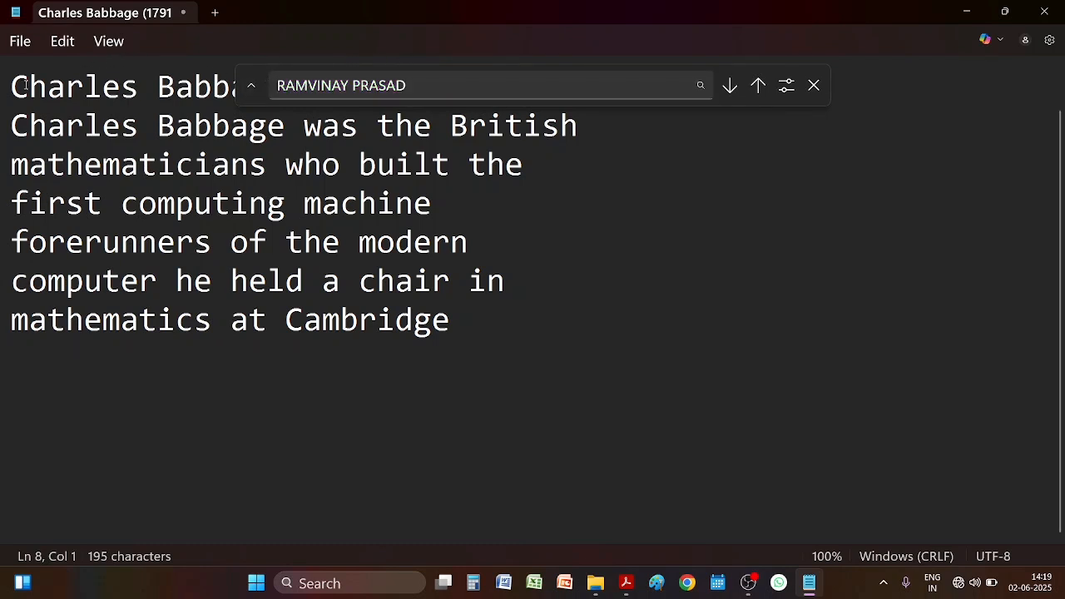
Step: Copy the whole Charles Babbage passage and paste it below the original with a blank line between
{"action": "left_click_drag", "start_coordinate": [12, 86], "coordinate": [446, 315]}
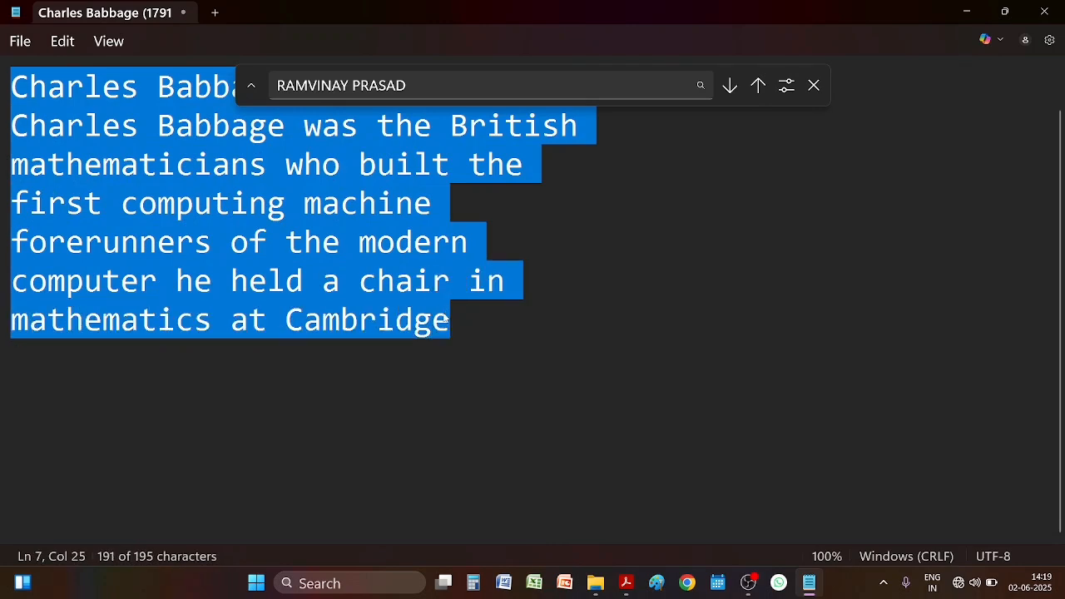
{"action": "left_click", "coordinate": [468, 339]}
{"action": "key", "text": "Return"}
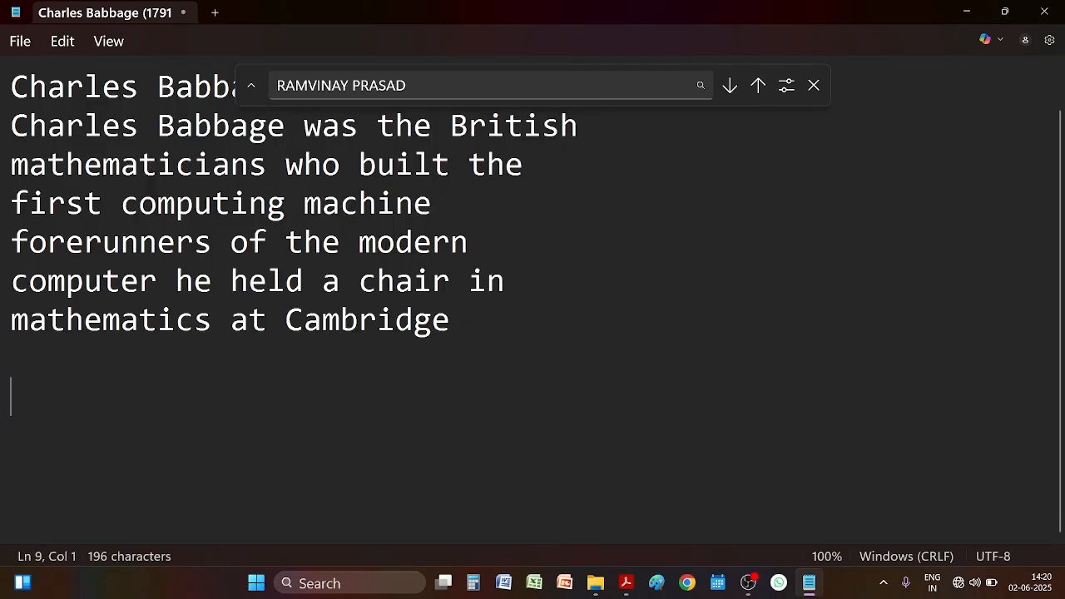
{"action": "key", "text": "ctrl+v"}
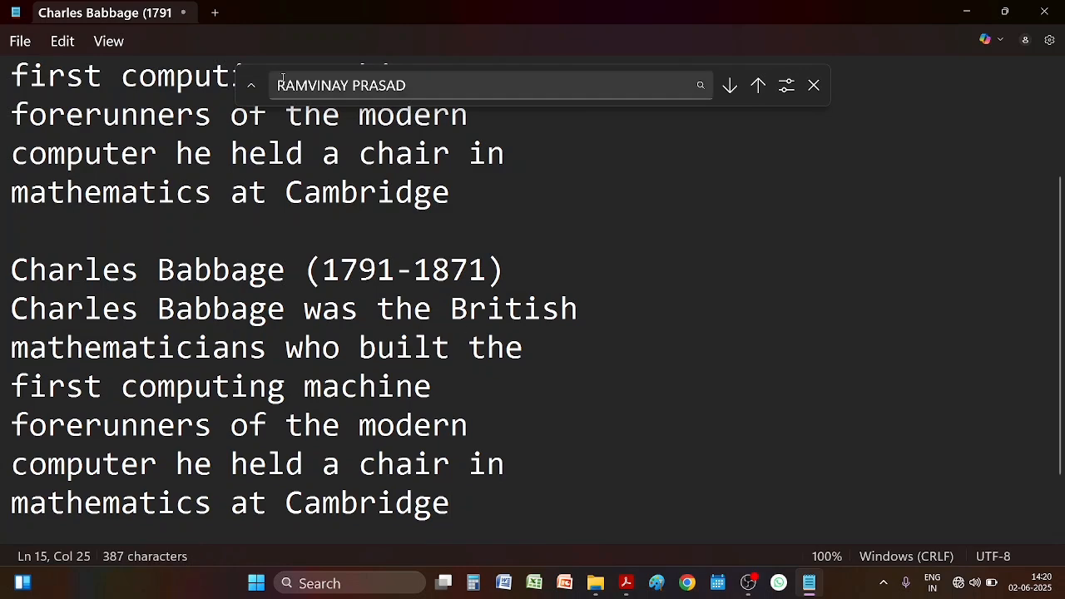
Step: Replace the old search term with "the" and find its first occurrence from the start of the document
{"action": "scroll", "coordinate": [1053, 85], "scroll_direction": "up", "scroll_amount": 2}
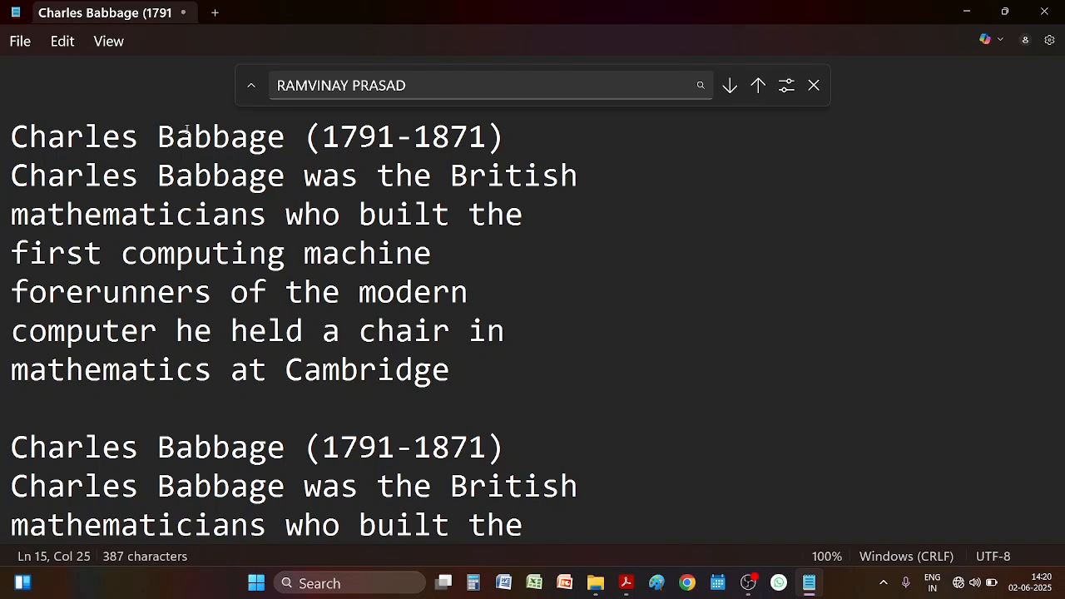
{"action": "left_click", "coordinate": [413, 88]}
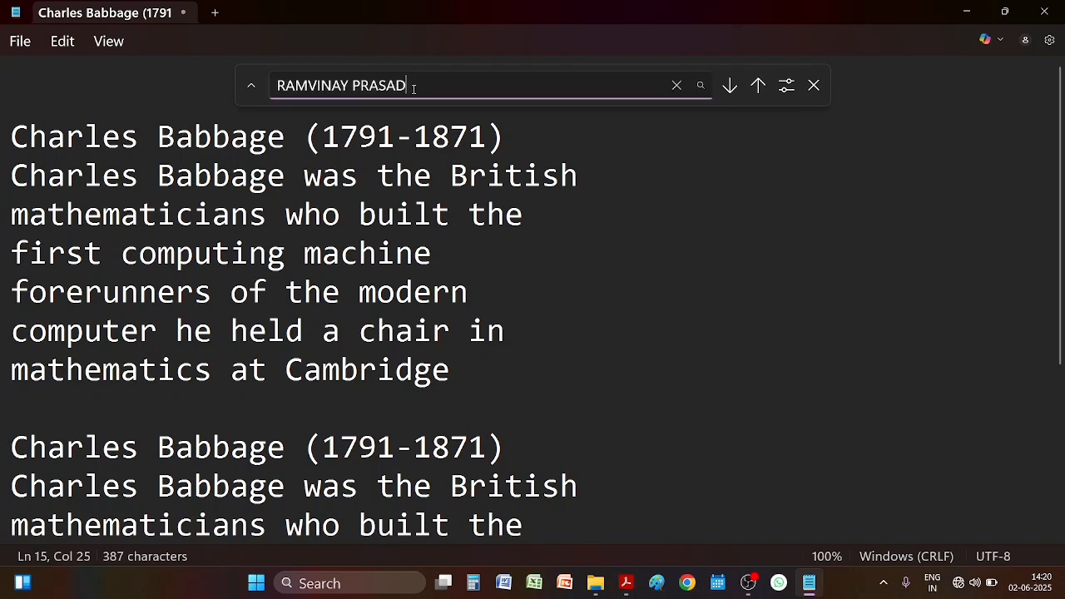
{"action": "key", "text": "BackSpace"}
{"action": "key", "text": "BackSpace"}
{"action": "key", "text": "BackSpace"}
{"action": "key", "text": "BackSpace"}
{"action": "key", "text": "BackSpace"}
{"action": "key", "text": "BackSpace"}
{"action": "key", "text": "BackSpace"}
{"action": "key", "text": "BackSpace"}
{"action": "key", "text": "BackSpace"}
{"action": "key", "text": "BackSpace"}
{"action": "key", "text": "BackSpace"}
{"action": "key", "text": "BackSpace"}
{"action": "key", "text": "BackSpace"}
{"action": "key", "text": "BackSpace"}
{"action": "key", "text": "BackSpace"}
{"action": "type", "text": "the"}
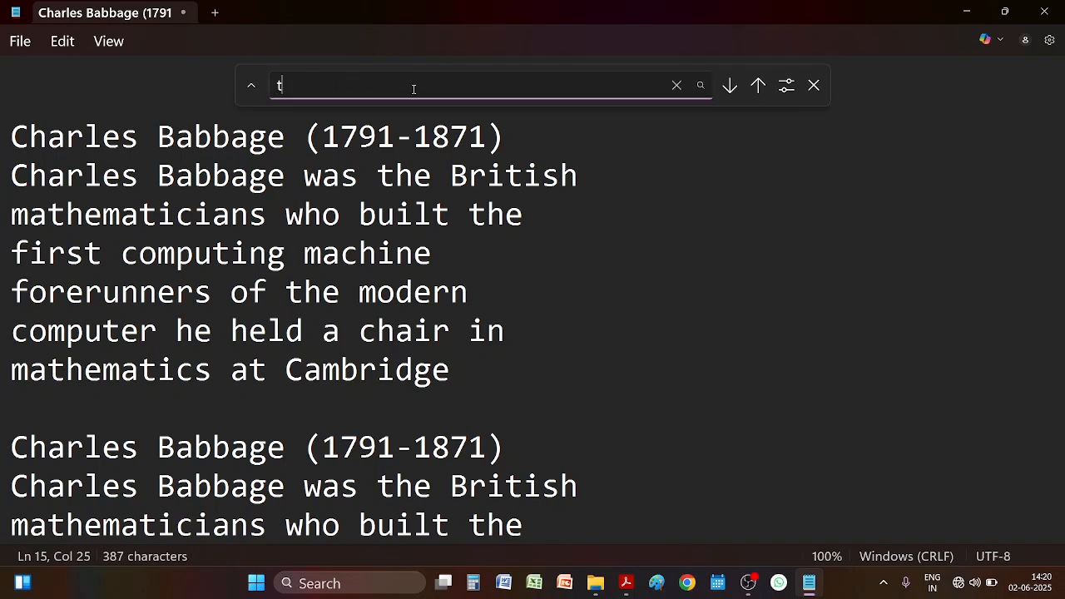
{"action": "left_click", "coordinate": [15, 123]}
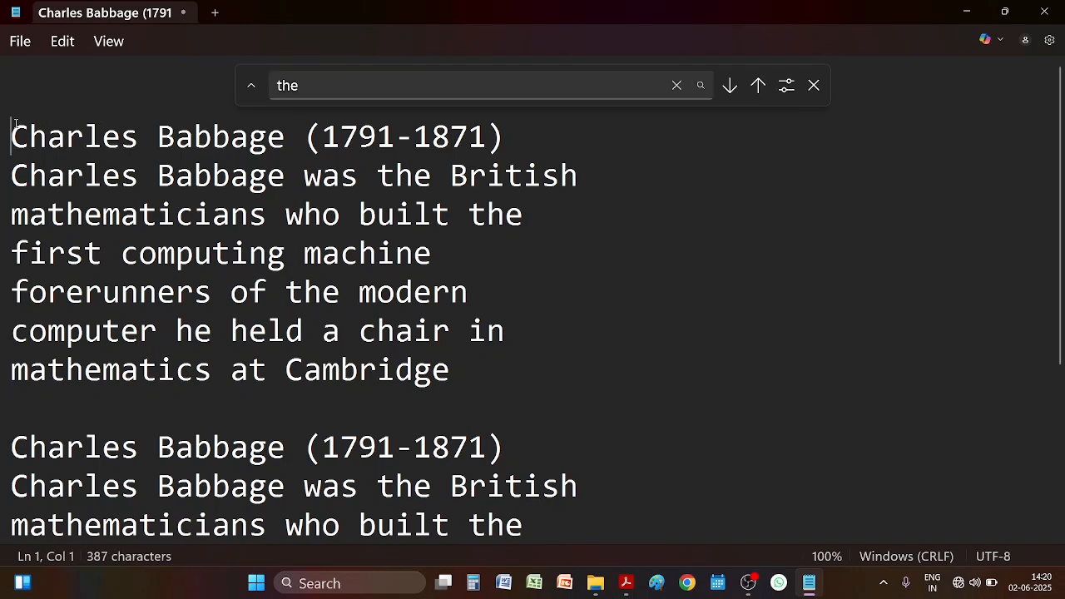
{"action": "left_click", "coordinate": [59, 43]}
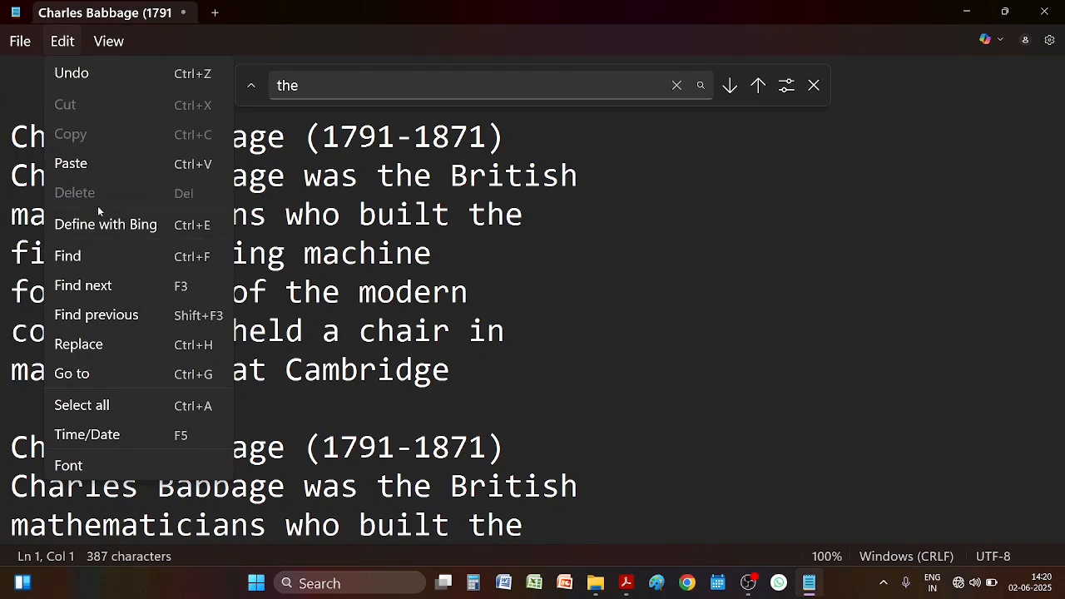
{"action": "left_click", "coordinate": [98, 285]}
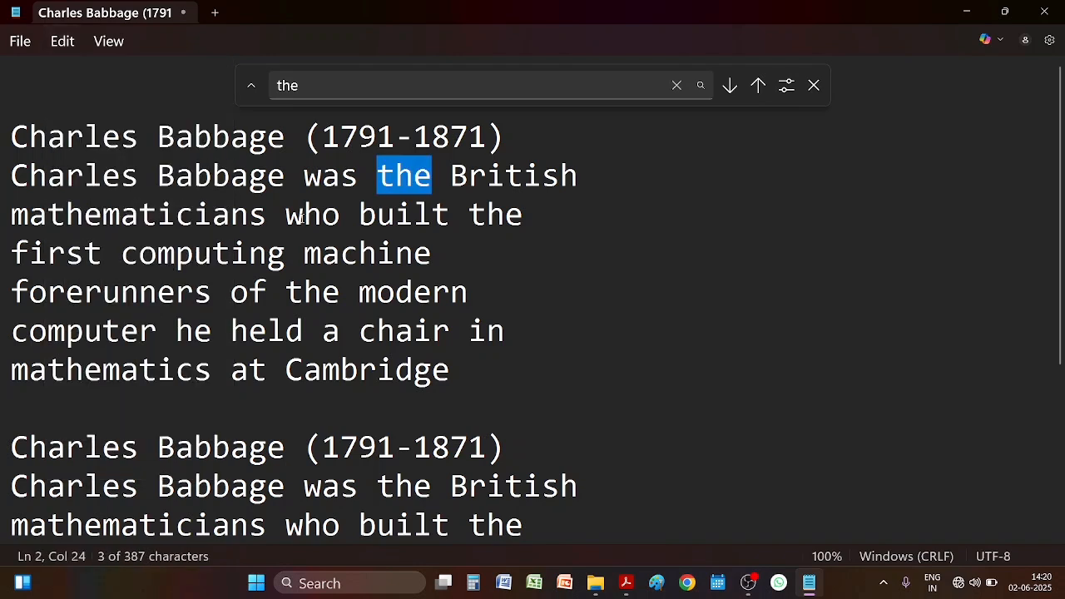
Step: Step forward through all matches of "the", wrapping around to "the British" in the second copy of the passage
{"action": "left_click", "coordinate": [730, 87]}
{"action": "left_click", "coordinate": [730, 87]}
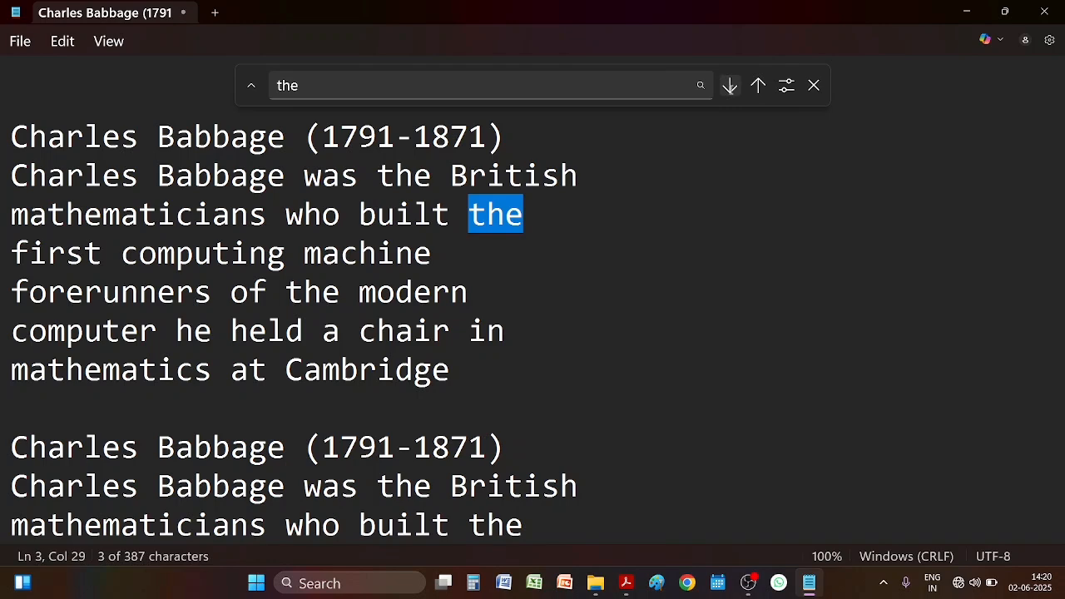
{"action": "left_click", "coordinate": [730, 86]}
{"action": "left_click", "coordinate": [730, 87]}
{"action": "left_click", "coordinate": [730, 87]}
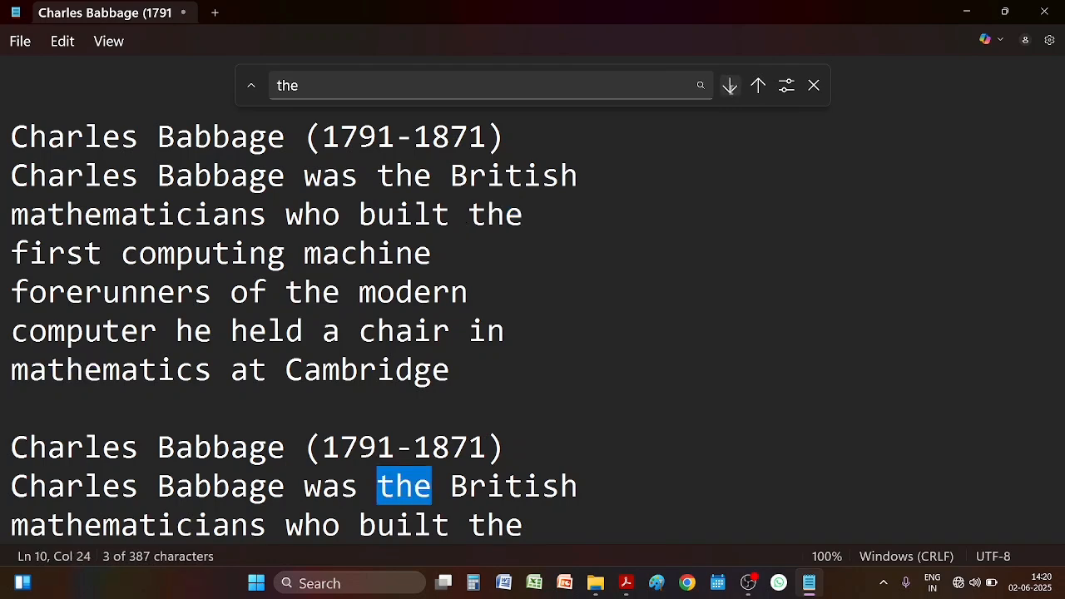
{"action": "left_click", "coordinate": [730, 87]}
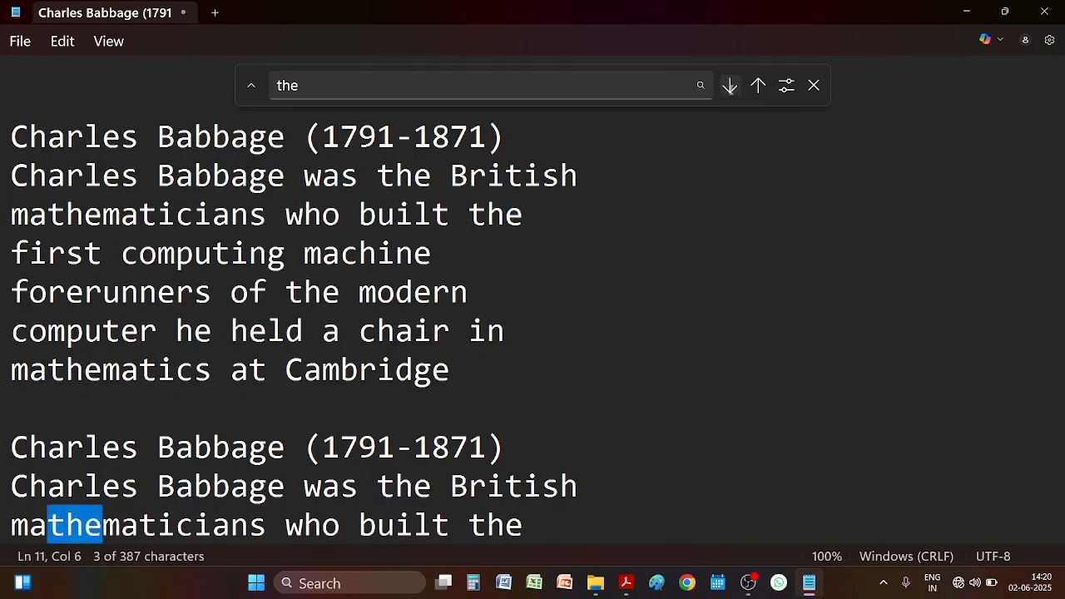
{"action": "left_click", "coordinate": [730, 87]}
{"action": "left_click", "coordinate": [730, 87]}
{"action": "left_click", "coordinate": [730, 87]}
{"action": "left_click", "coordinate": [730, 86]}
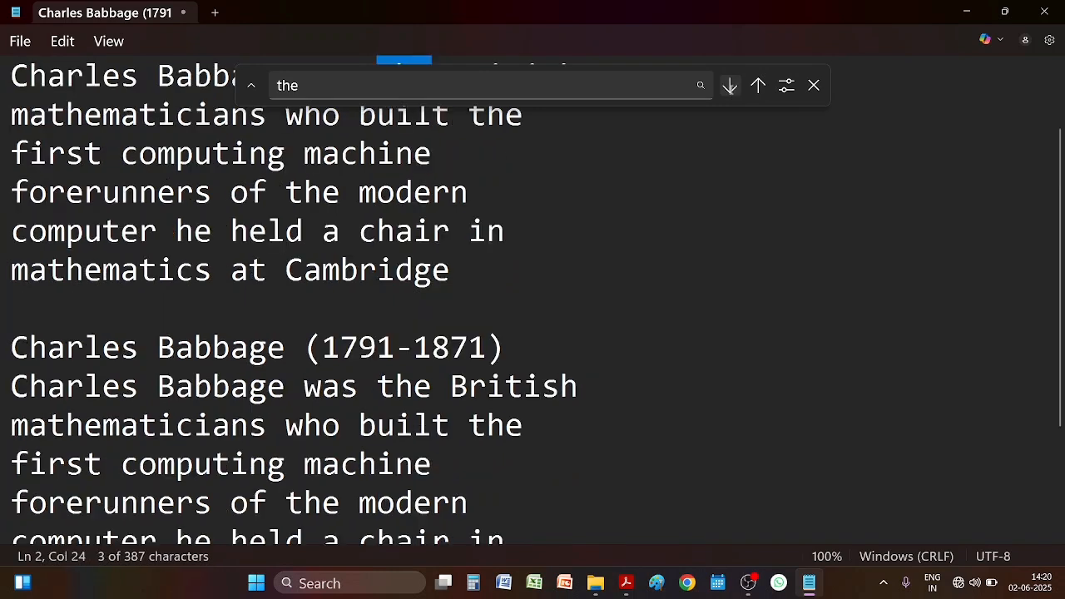
{"action": "left_click", "coordinate": [730, 87]}
{"action": "left_click", "coordinate": [730, 86]}
{"action": "left_click", "coordinate": [730, 87]}
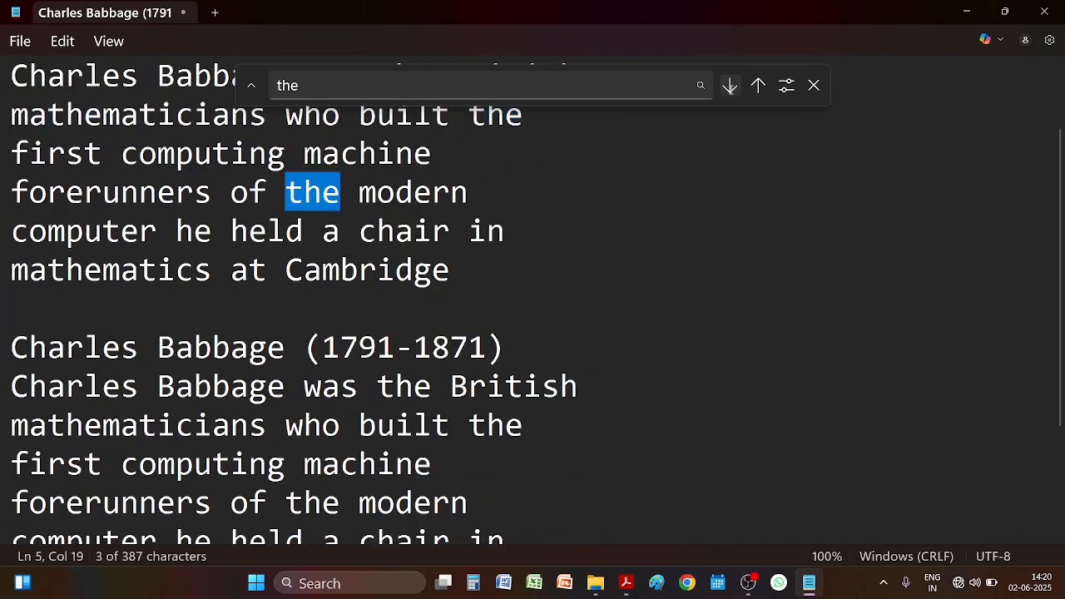
{"action": "left_click", "coordinate": [730, 86]}
{"action": "left_click", "coordinate": [730, 86]}
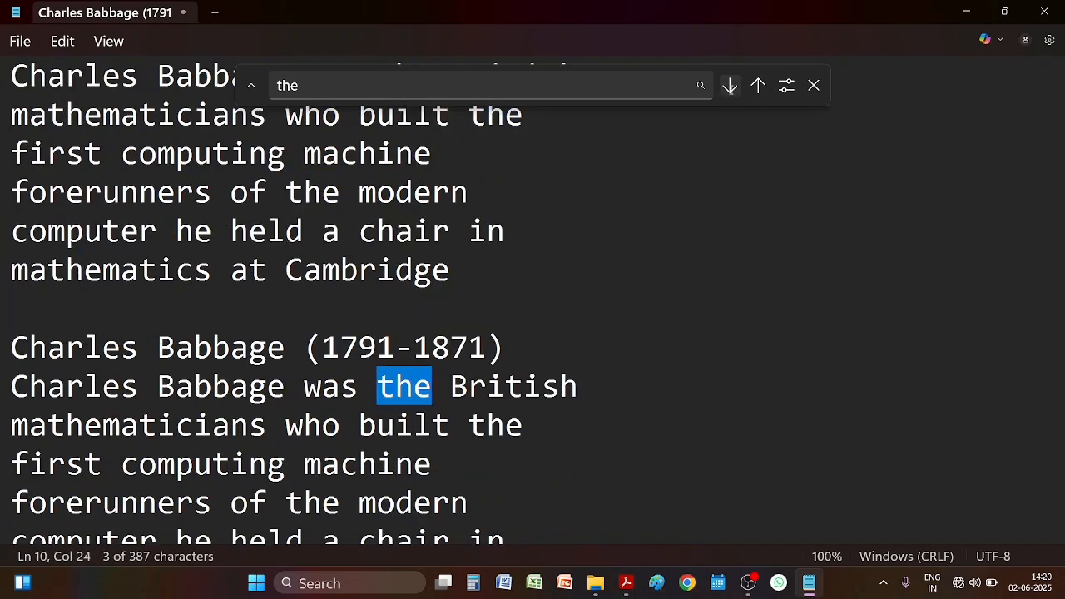
Step: Use Find previous three times to go back to "the" after "who built" in the first passage
{"action": "left_click", "coordinate": [64, 41]}
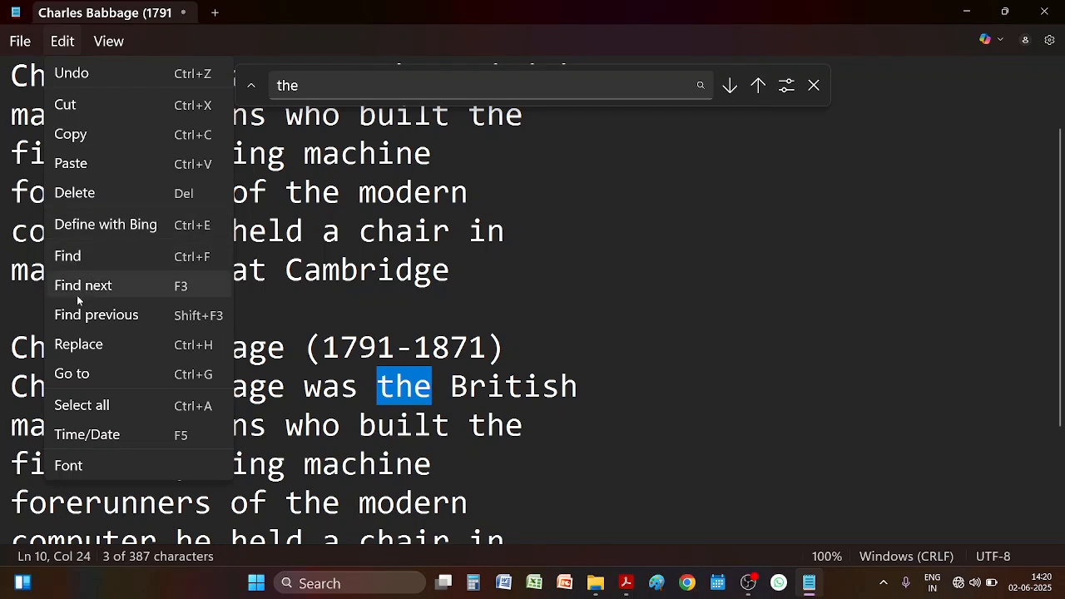
{"action": "left_click", "coordinate": [82, 320]}
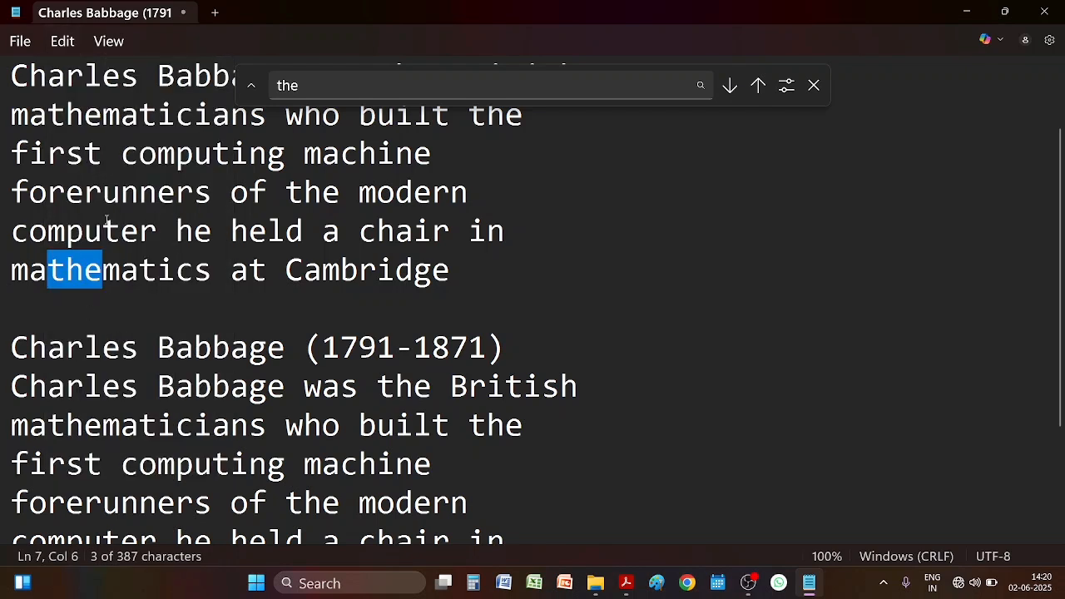
{"action": "left_click", "coordinate": [63, 41]}
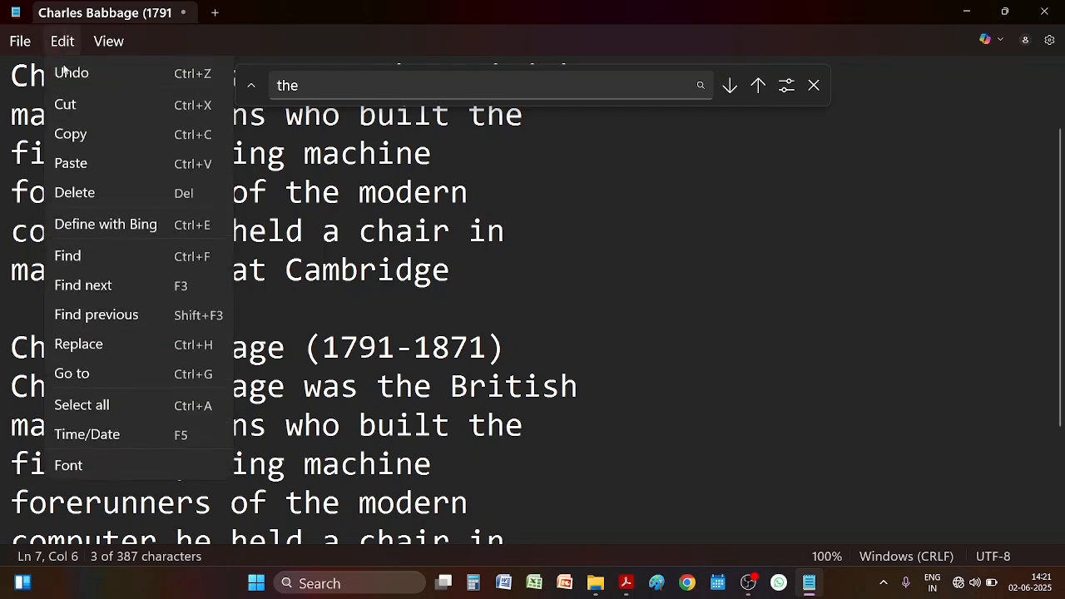
{"action": "left_click", "coordinate": [75, 316]}
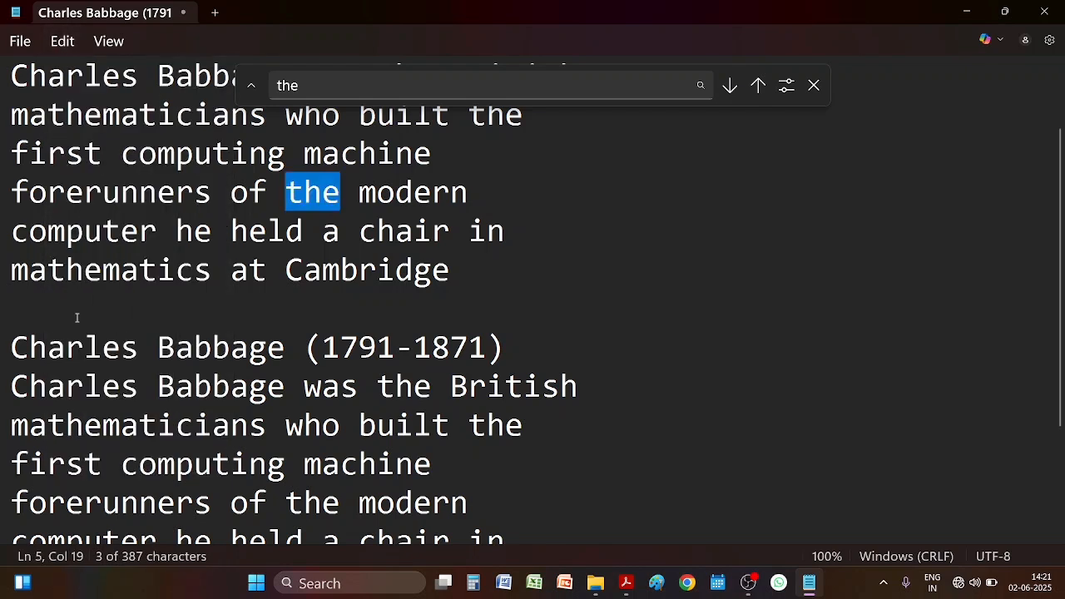
{"action": "left_click", "coordinate": [63, 42]}
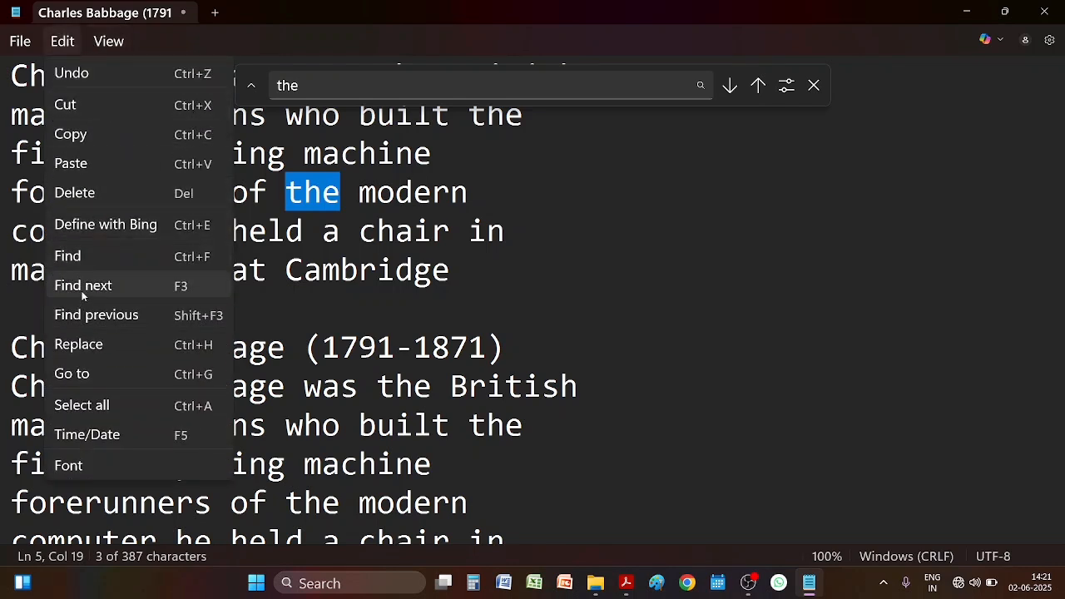
{"action": "left_click", "coordinate": [88, 313]}
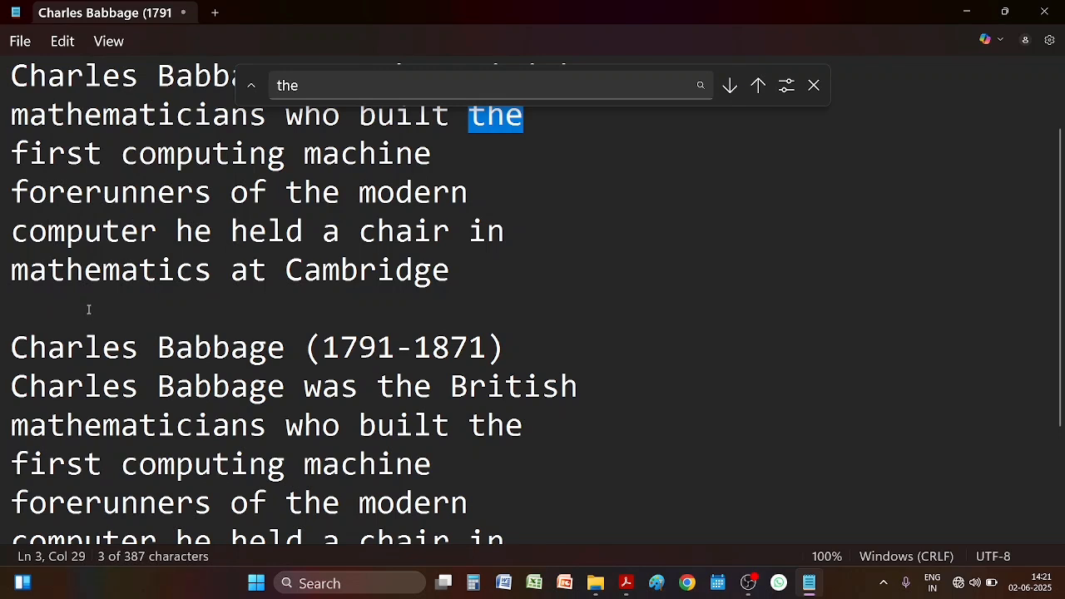
Step: Continue backward through the matches of "the", wrapping from the document's start to its end and back to line 3
{"action": "left_click", "coordinate": [757, 85]}
{"action": "left_click", "coordinate": [757, 86]}
{"action": "left_click", "coordinate": [758, 85]}
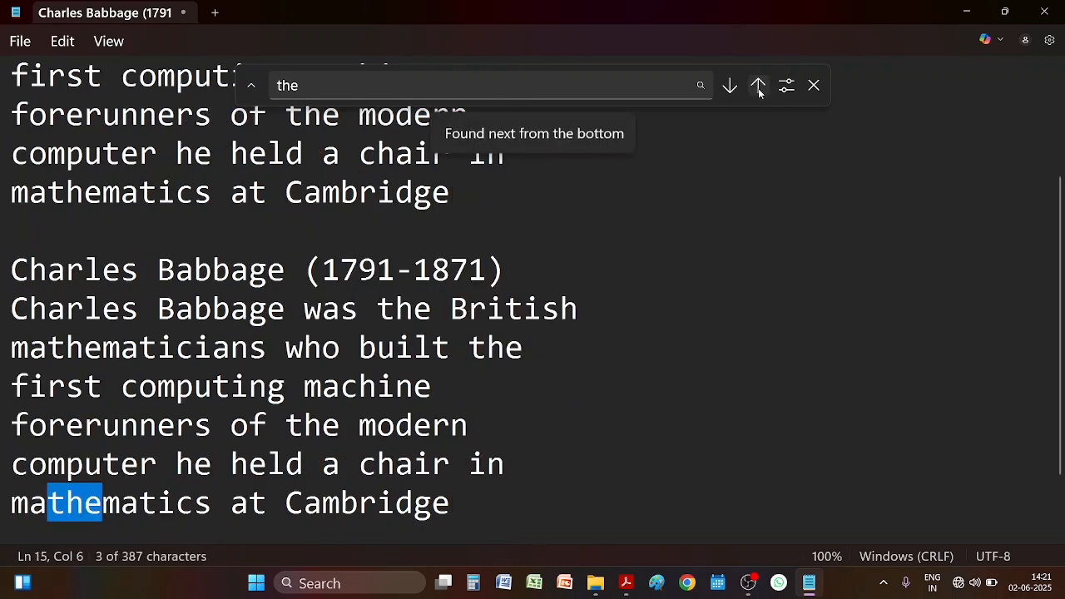
{"action": "left_click", "coordinate": [757, 86]}
{"action": "left_click", "coordinate": [758, 85]}
{"action": "left_click", "coordinate": [757, 86]}
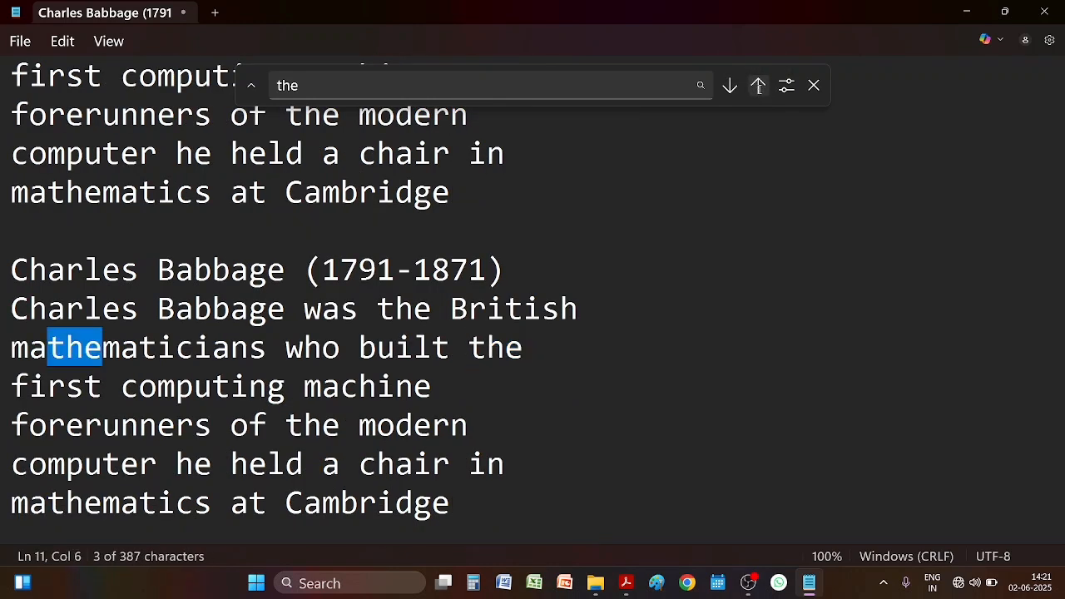
{"action": "left_click", "coordinate": [758, 86]}
{"action": "left_click", "coordinate": [757, 85]}
{"action": "left_click", "coordinate": [758, 88]}
{"action": "left_click", "coordinate": [758, 88]}
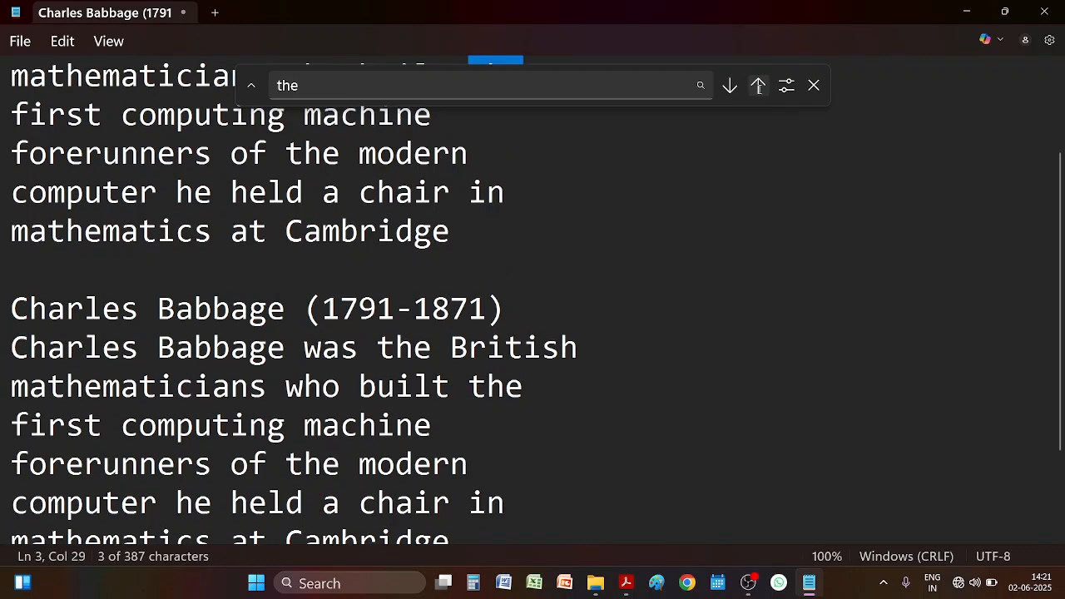
Step: Step forward through the matches of "the" to the one inside "mathematics" on the last line
{"action": "left_click", "coordinate": [730, 85]}
{"action": "left_click", "coordinate": [730, 86]}
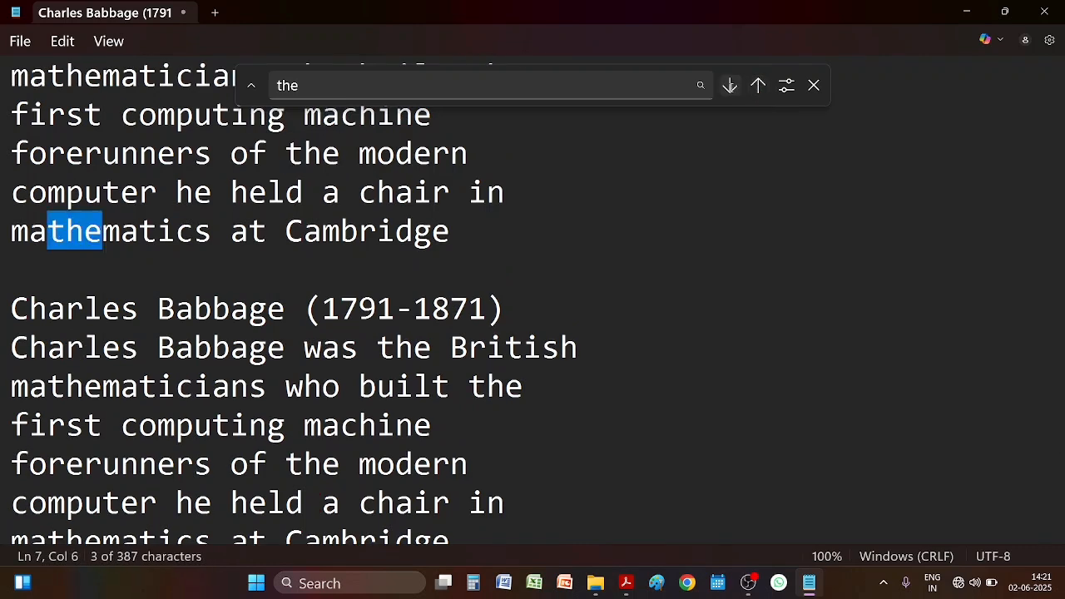
{"action": "left_click", "coordinate": [730, 86]}
{"action": "left_click", "coordinate": [730, 86]}
{"action": "left_click", "coordinate": [731, 88]}
{"action": "left_click", "coordinate": [731, 87]}
{"action": "left_click", "coordinate": [731, 87]}
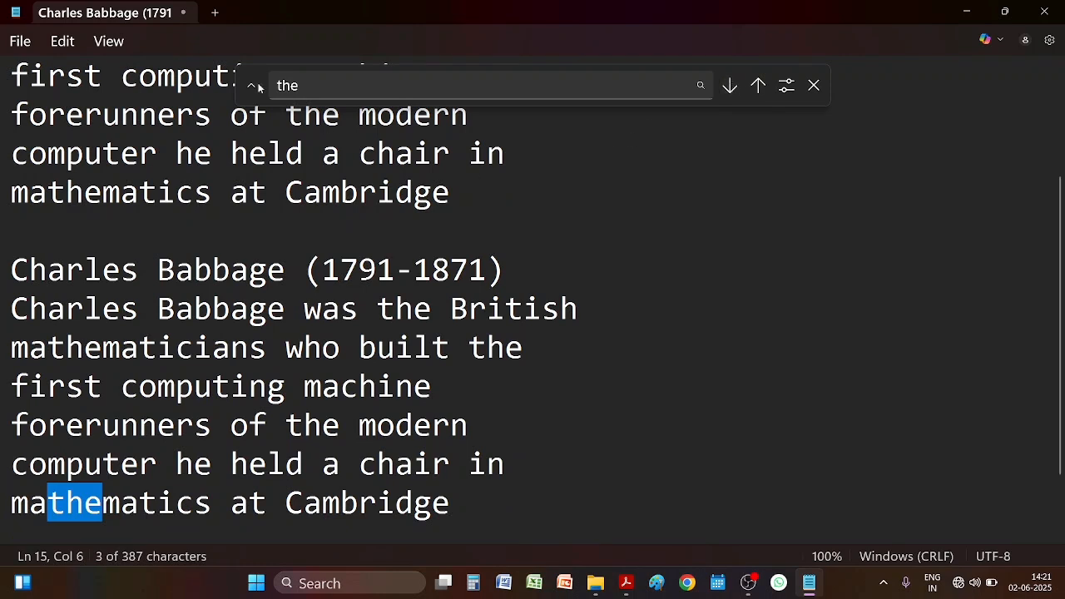
Step: Open Replace for the search word "the" and set the replacement text to "what"
{"action": "left_click", "coordinate": [64, 41]}
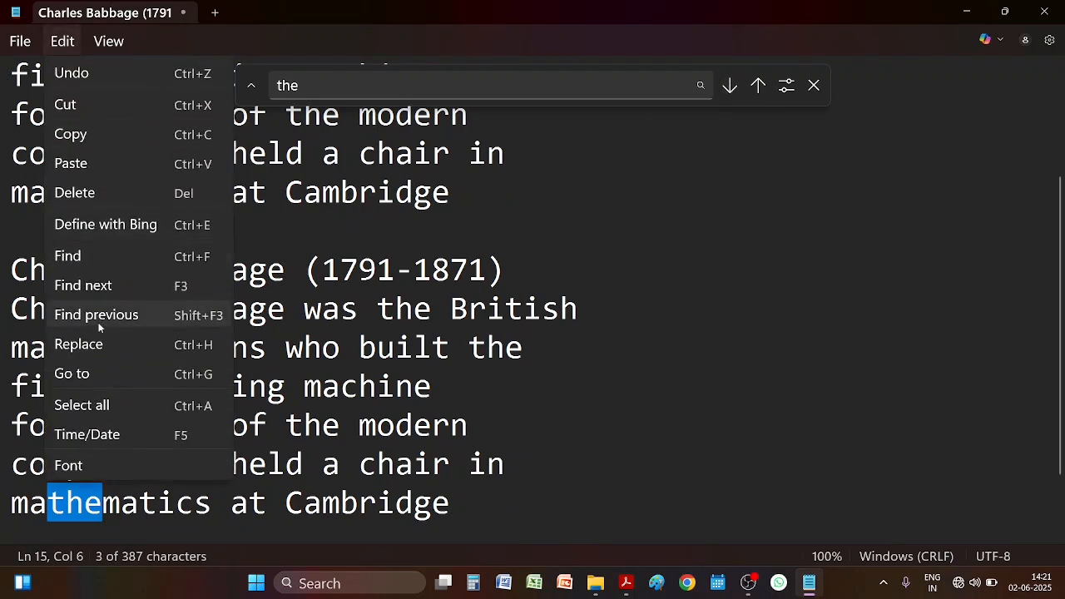
{"action": "left_click", "coordinate": [140, 350]}
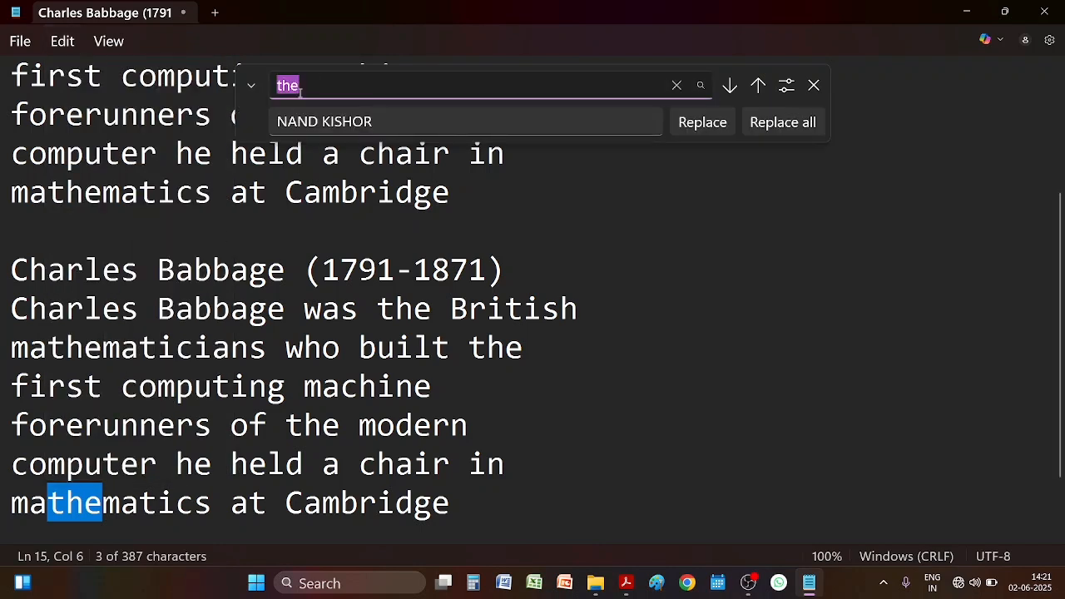
{"action": "left_click", "coordinate": [380, 123]}
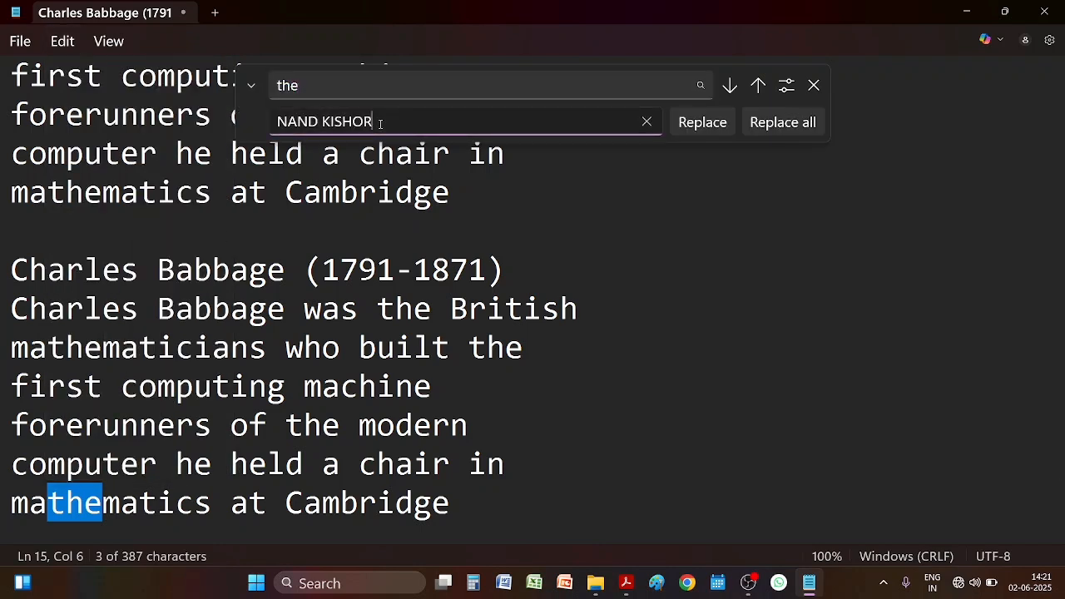
{"action": "key", "text": "BackSpace"}
{"action": "key", "text": "BackSpace"}
{"action": "key", "text": "BackSpace"}
{"action": "key", "text": "BackSpace"}
{"action": "key", "text": "BackSpace"}
{"action": "key", "text": "BackSpace"}
{"action": "key", "text": "BackSpace"}
{"action": "key", "text": "BackSpace"}
{"action": "key", "text": "BackSpace"}
{"action": "key", "text": "BackSpace"}
{"action": "key", "text": "BackSpace"}
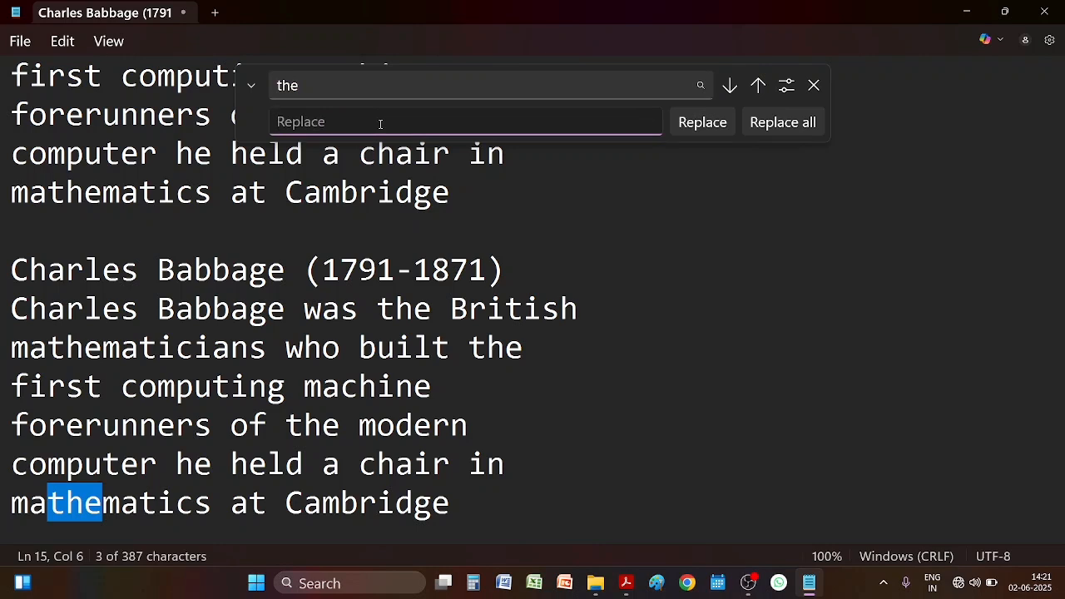
{"action": "type", "text": "what"}
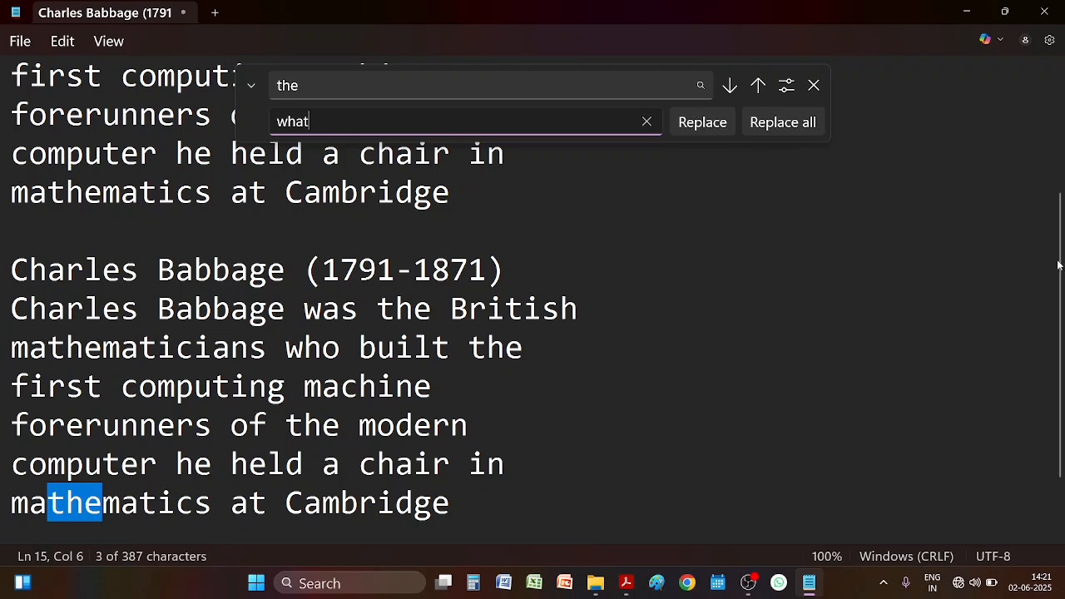
Step: Replace only the first "the", before "British" in the first passage, with "what"
{"action": "scroll", "coordinate": [1059, 265], "scroll_direction": "up", "scroll_amount": 2}
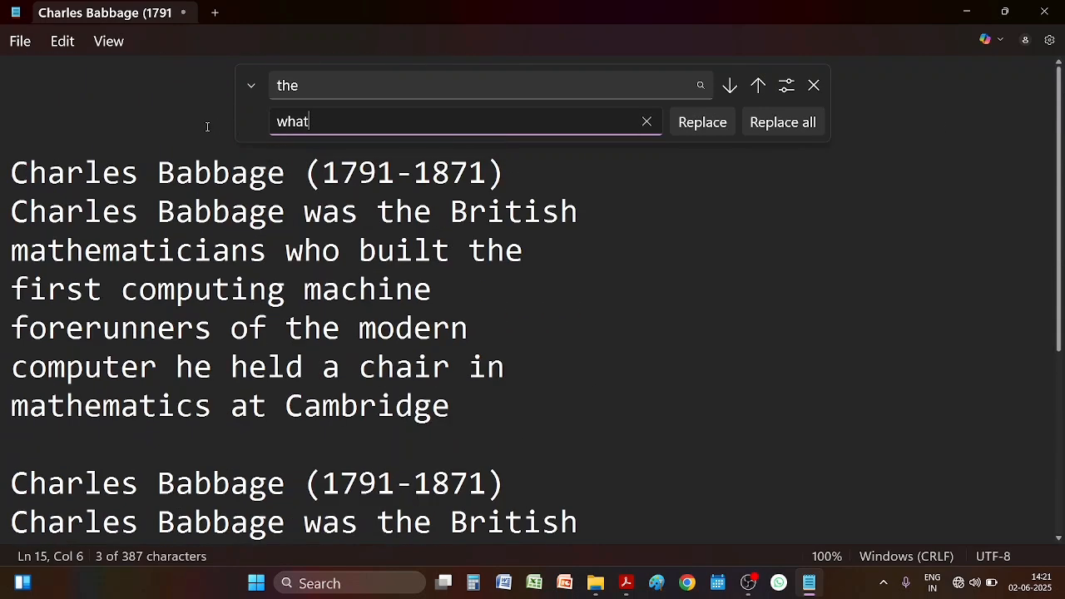
{"action": "left_click", "coordinate": [16, 166]}
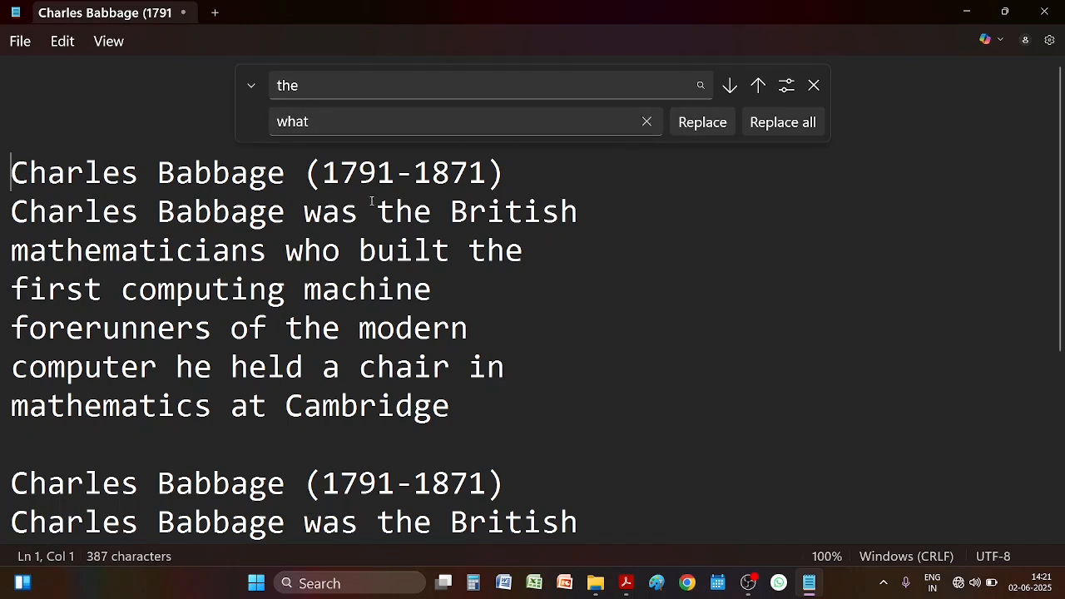
{"action": "left_click_drag", "start_coordinate": [375, 207], "coordinate": [426, 210]}
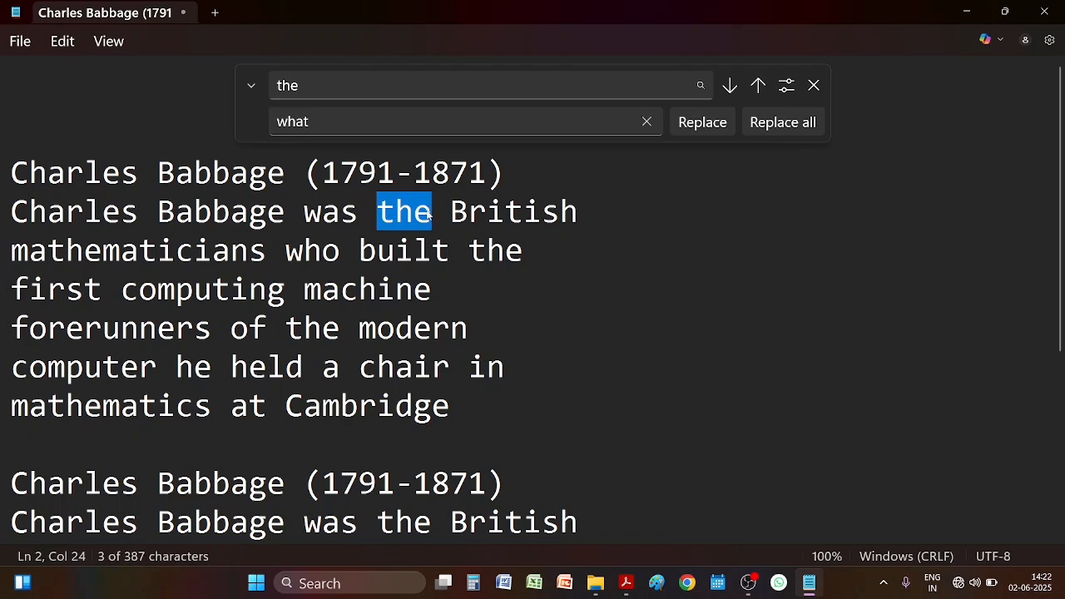
{"action": "left_click", "coordinate": [693, 123]}
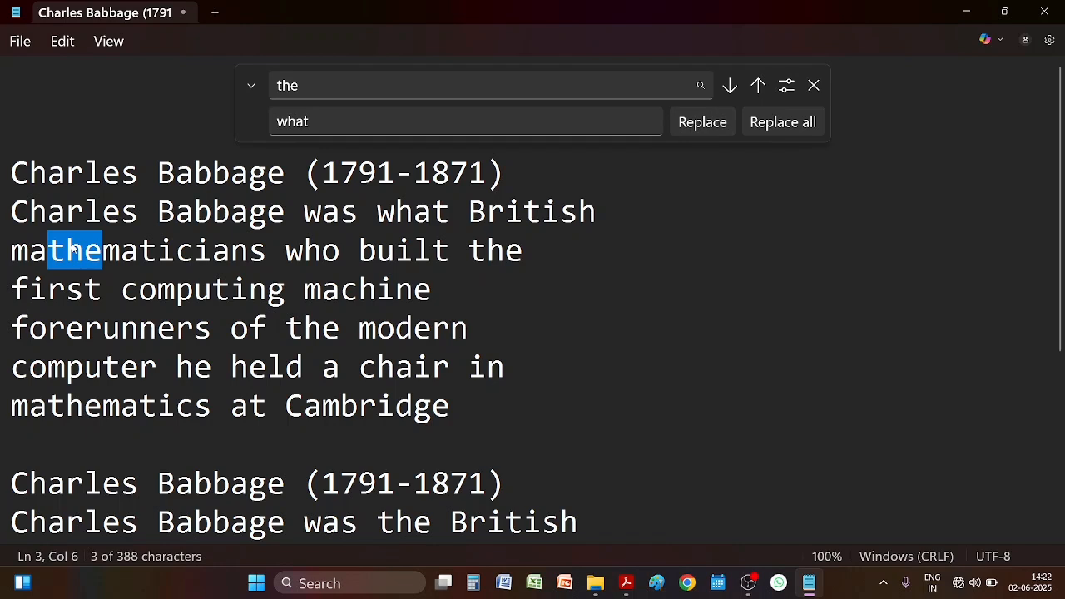
Step: Highlight other occurrences of "the" one by one, from line 3 of the first passage to the second passage's "the British"
{"action": "left_click_drag", "start_coordinate": [483, 250], "coordinate": [520, 254]}
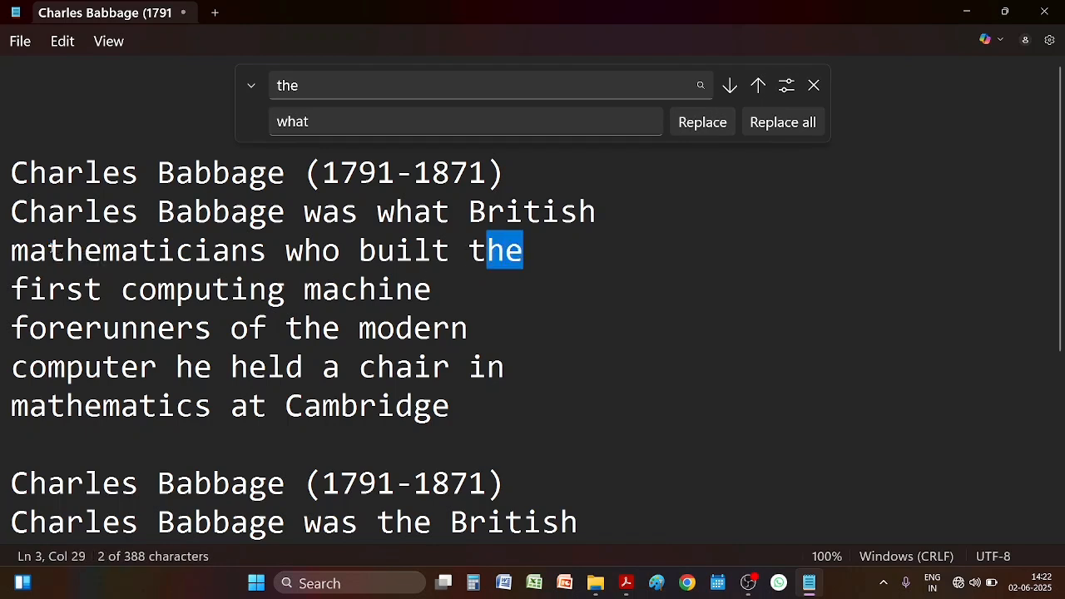
{"action": "left_click_drag", "start_coordinate": [49, 249], "coordinate": [86, 250]}
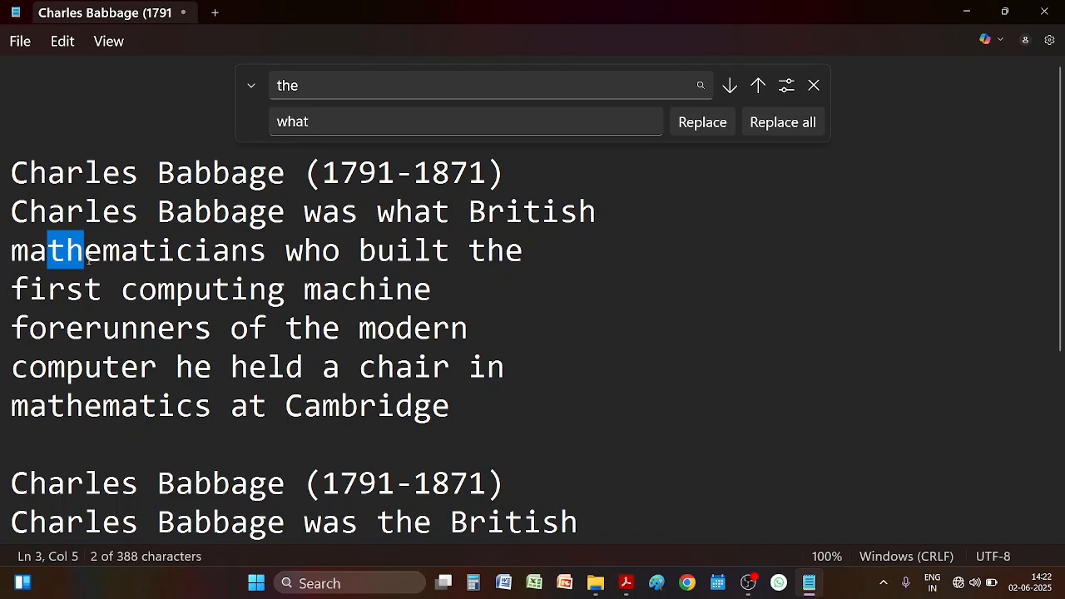
{"action": "left_click_drag", "start_coordinate": [290, 324], "coordinate": [340, 328]}
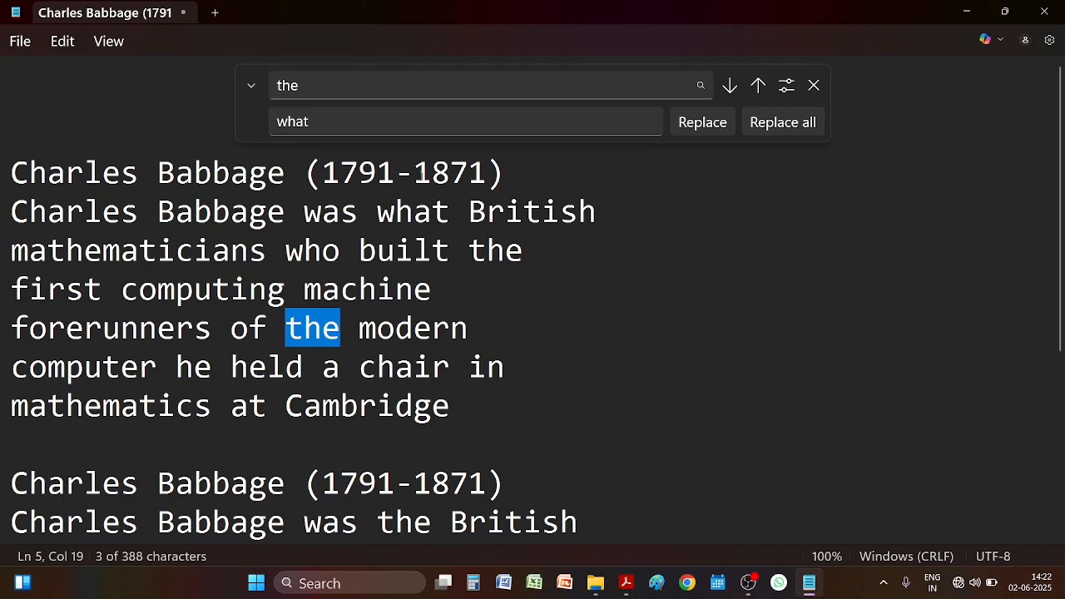
{"action": "left_click_drag", "start_coordinate": [468, 250], "coordinate": [519, 251]}
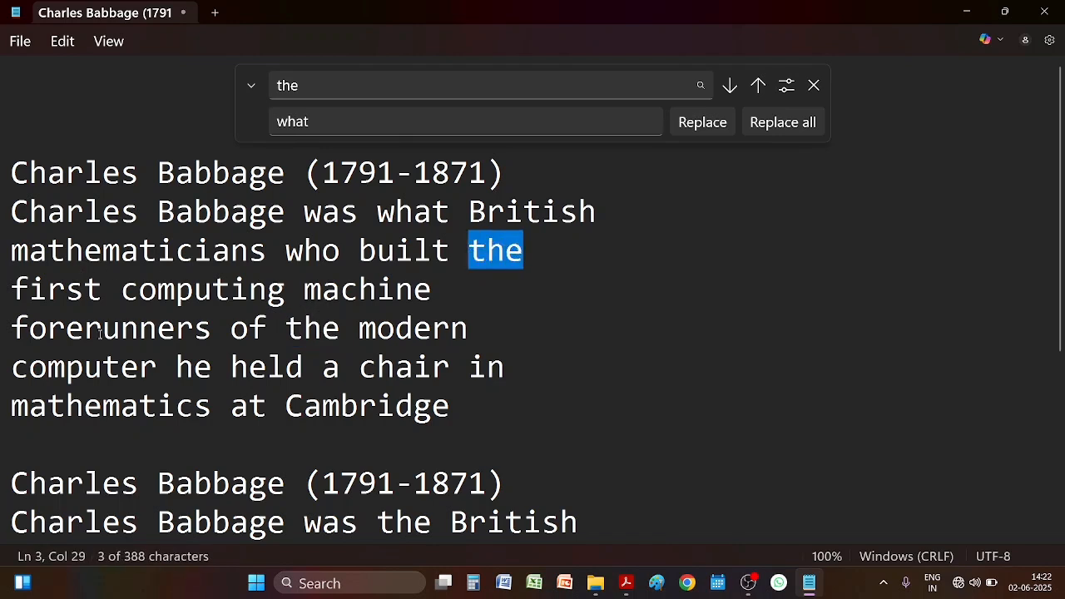
{"action": "left_click_drag", "start_coordinate": [287, 329], "coordinate": [337, 332]}
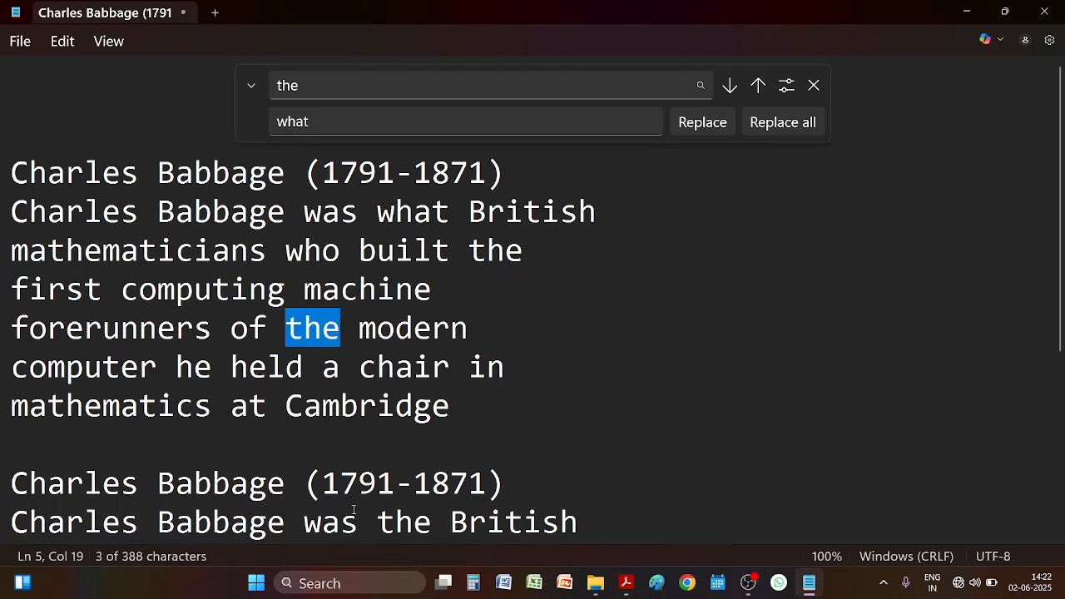
{"action": "left_click_drag", "start_coordinate": [379, 521], "coordinate": [426, 520]}
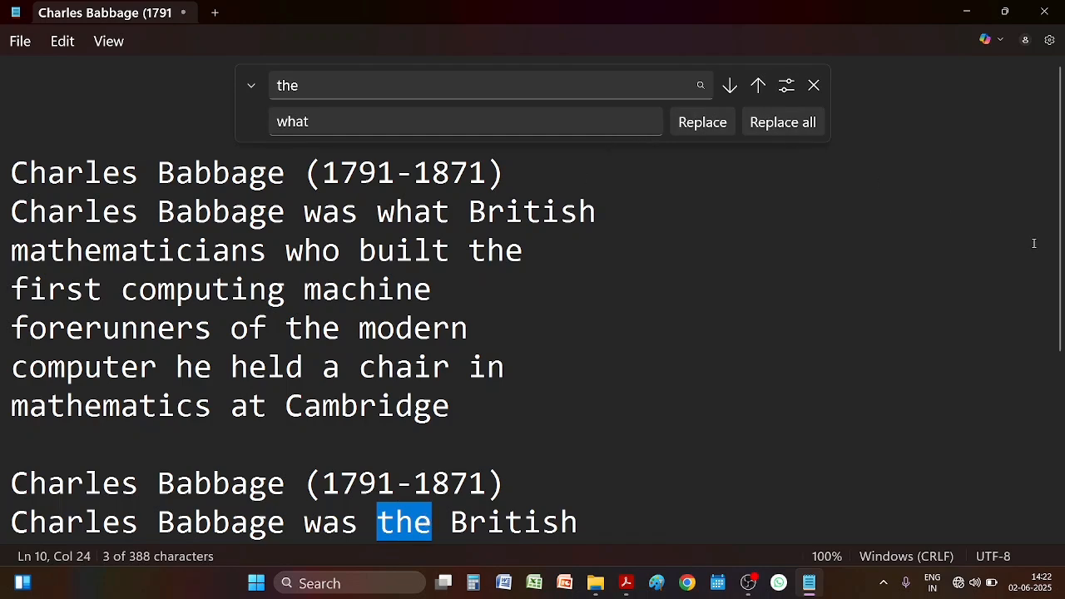
Step: Replace all remaining occurrences of "the" with "what" and review both passages
{"action": "left_click_drag", "start_coordinate": [1059, 268], "coordinate": [1063, 414]}
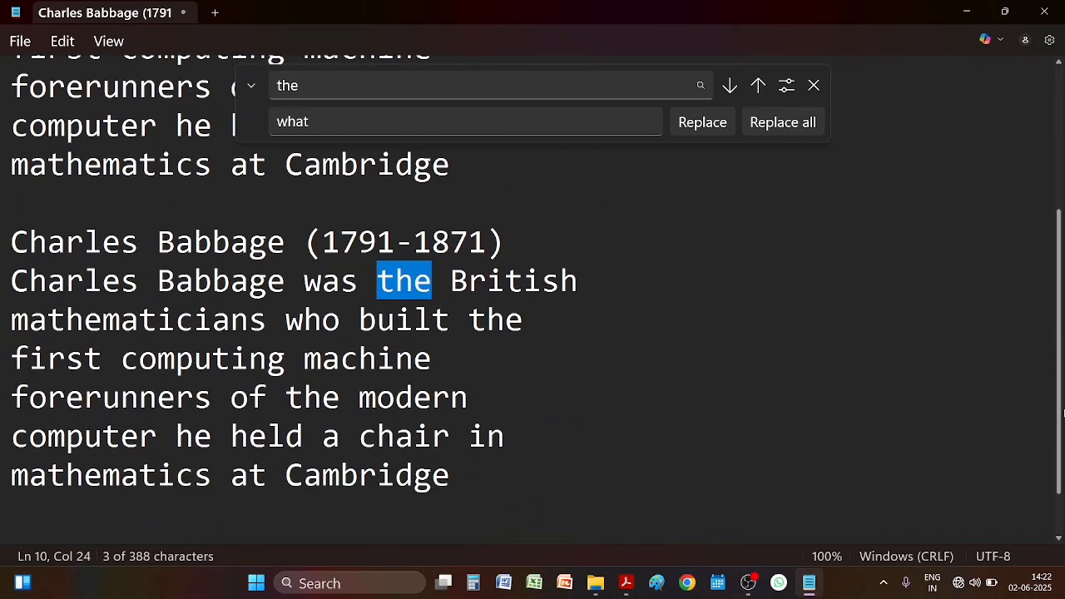
{"action": "left_click", "coordinate": [781, 122]}
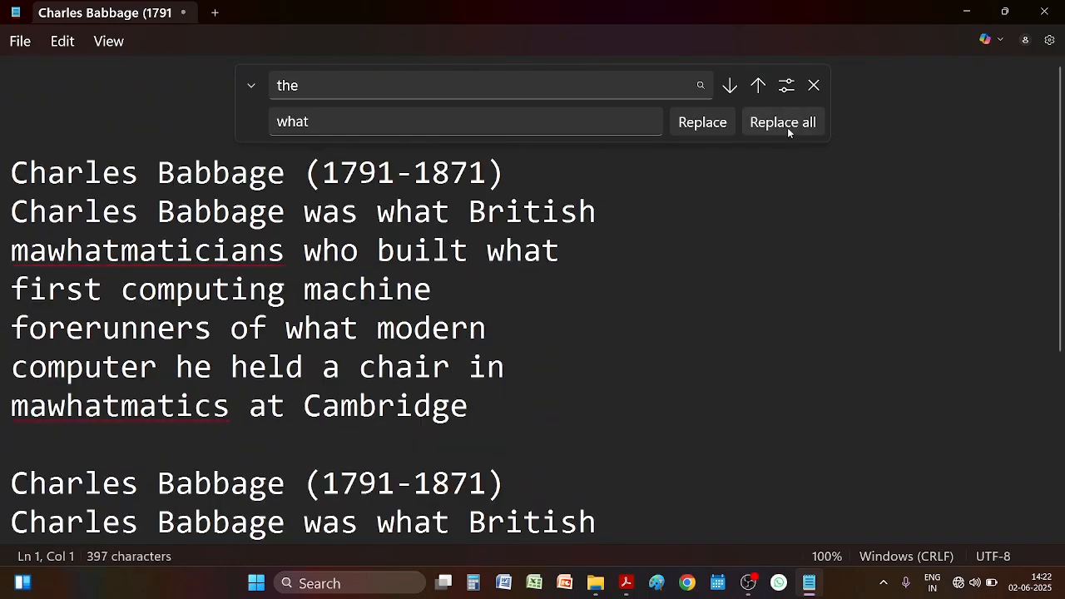
{"action": "left_click_drag", "start_coordinate": [1062, 229], "coordinate": [1062, 293]}
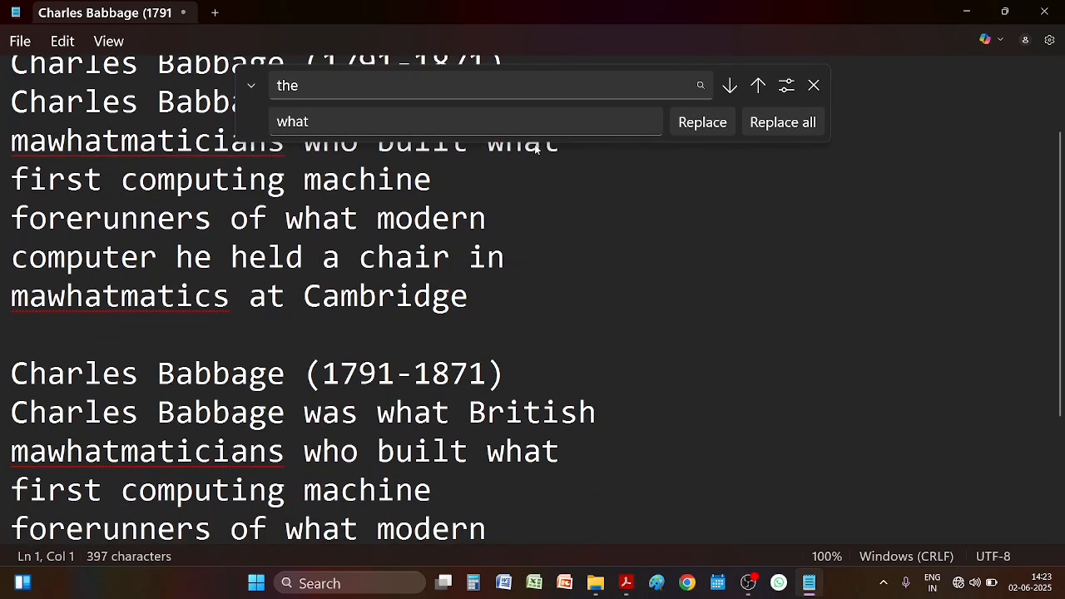
{"action": "scroll", "coordinate": [1061, 276], "scroll_direction": "up", "scroll_amount": 2}
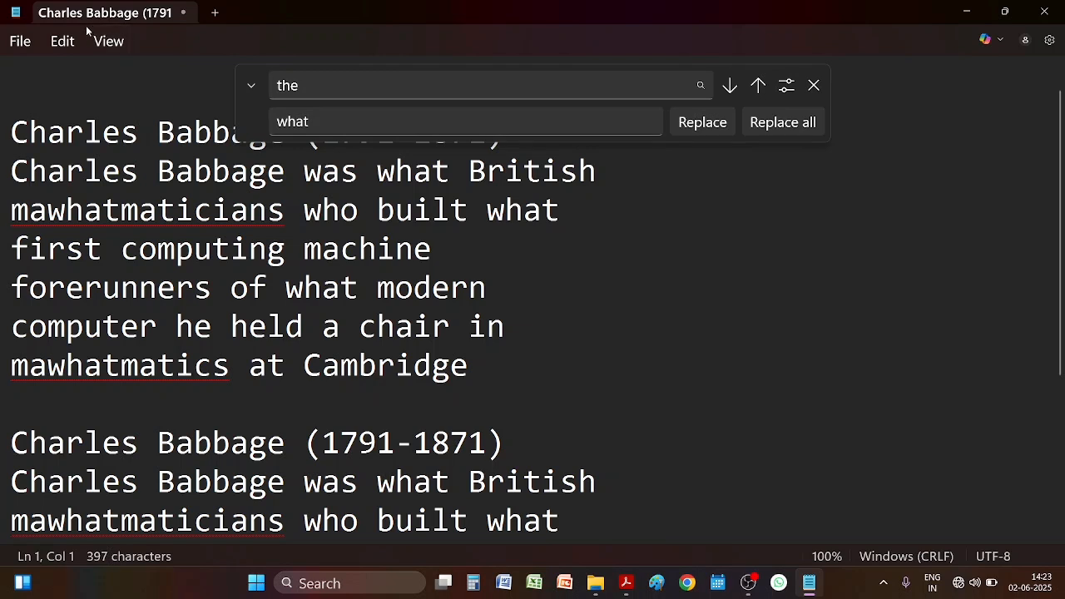
Step: Use Go to to move the cursor to line 5
{"action": "left_click", "coordinate": [62, 40]}
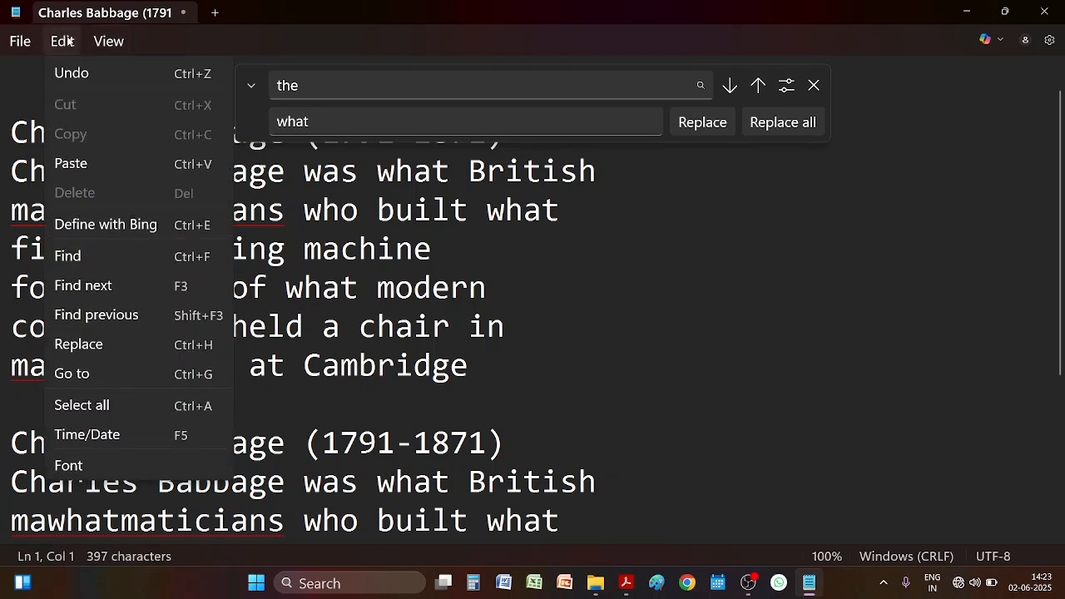
{"action": "left_click", "coordinate": [60, 374]}
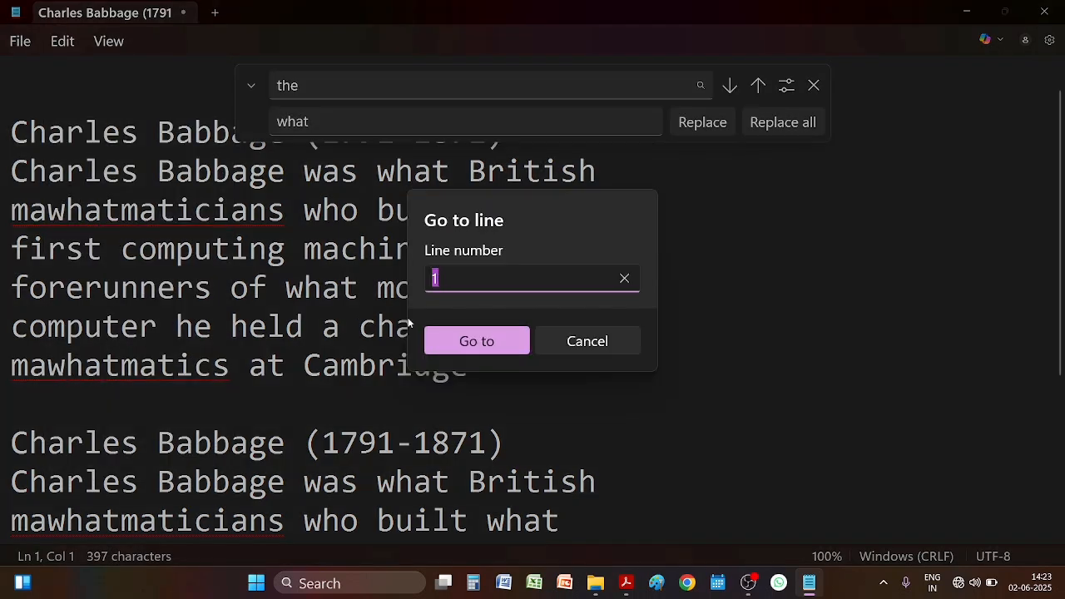
{"action": "key", "text": "BackSpace"}
{"action": "type", "text": "5"}
{"action": "left_click", "coordinate": [476, 341]}
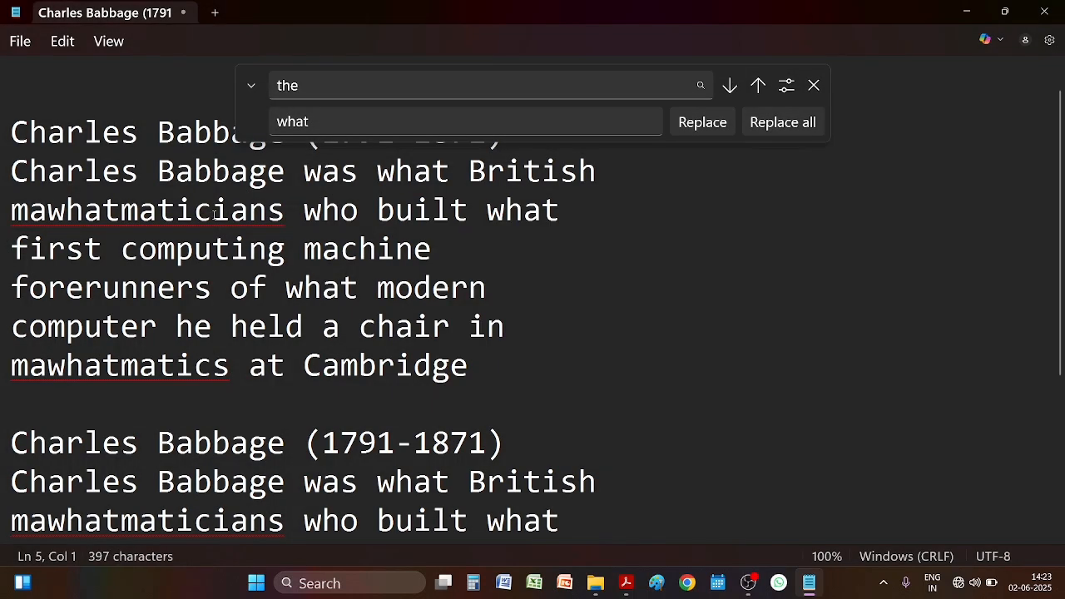
Step: Return the cursor to line 1, close the find and replace bar, and go to line 2
{"action": "left_click", "coordinate": [15, 81]}
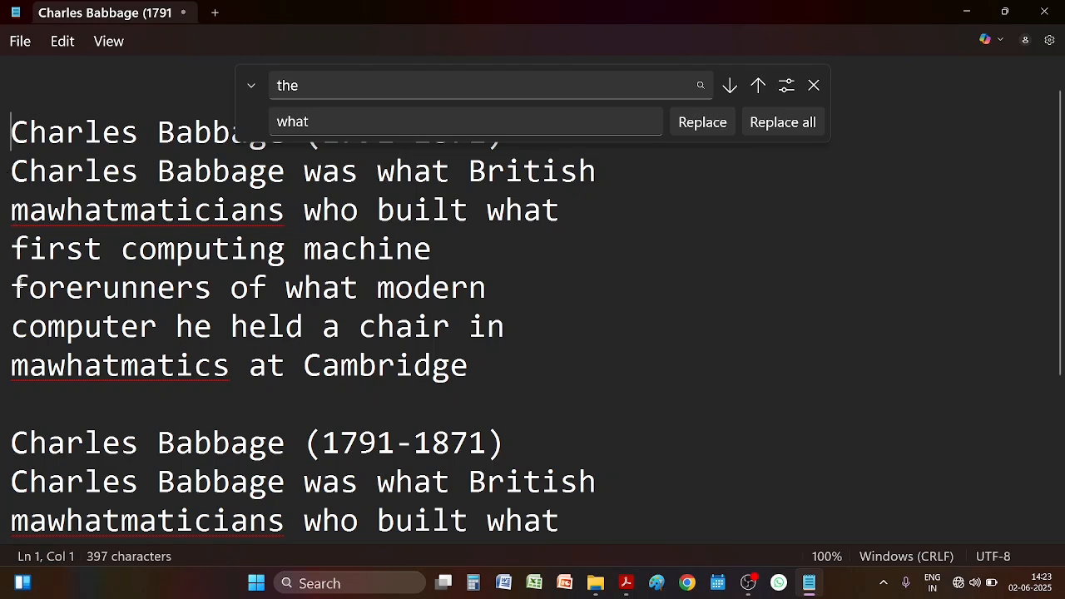
{"action": "left_click", "coordinate": [814, 85]}
{"action": "left_click", "coordinate": [71, 44]}
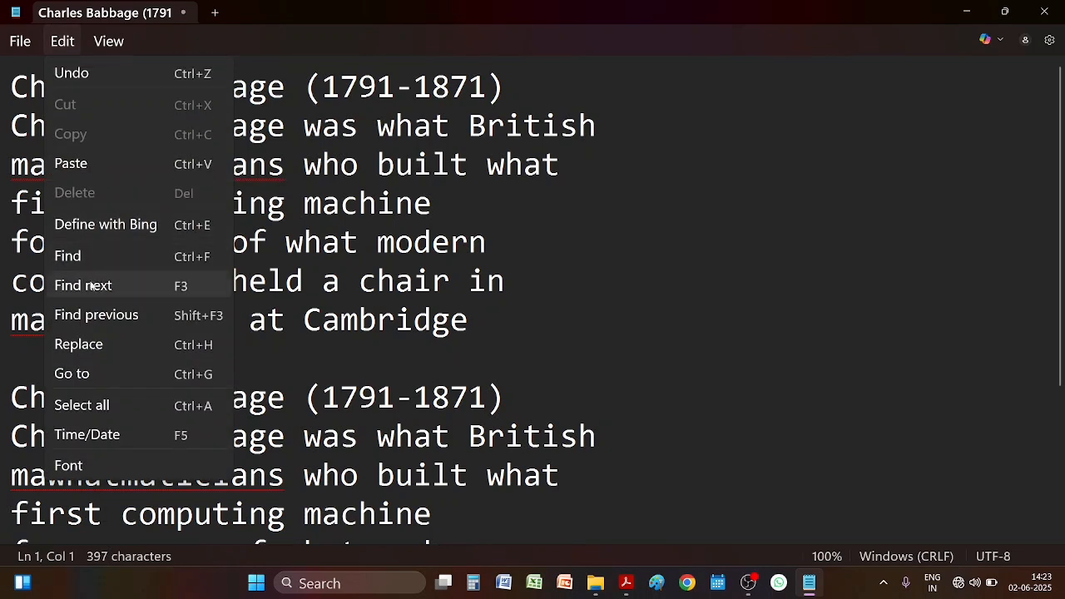
{"action": "left_click", "coordinate": [86, 375]}
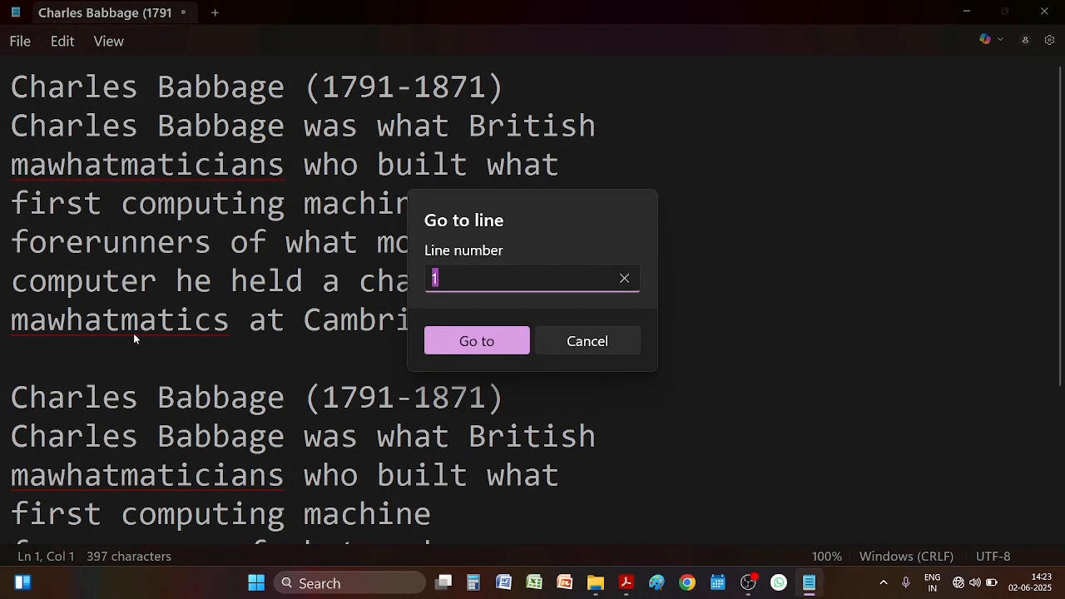
{"action": "key", "text": "BackSpace"}
{"action": "type", "text": "2"}
{"action": "left_click", "coordinate": [450, 345]}
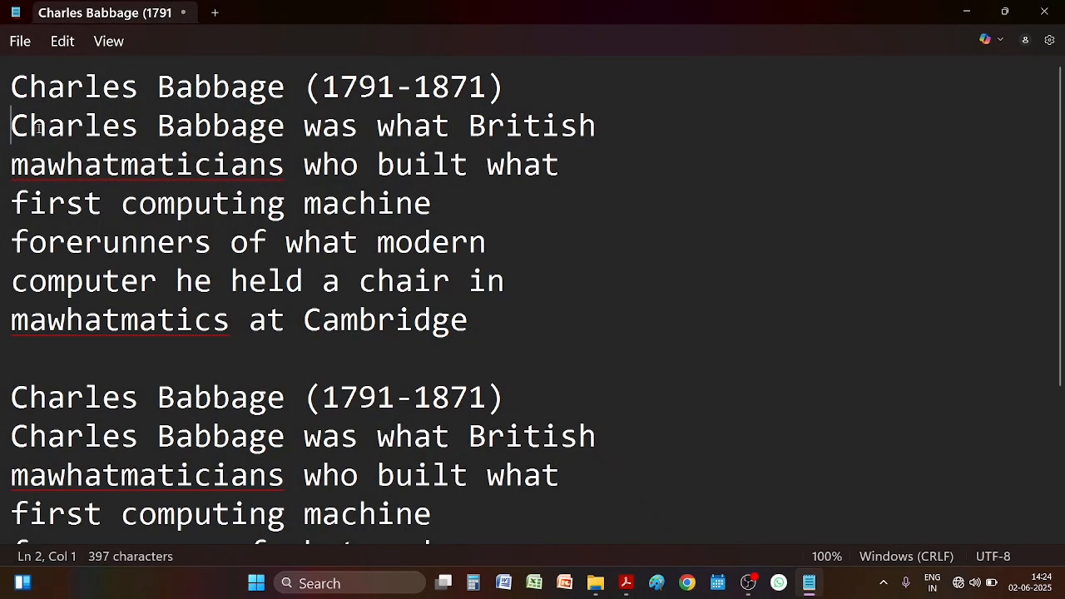
Step: Use Go to to move the cursor to line 4
{"action": "left_click", "coordinate": [63, 41]}
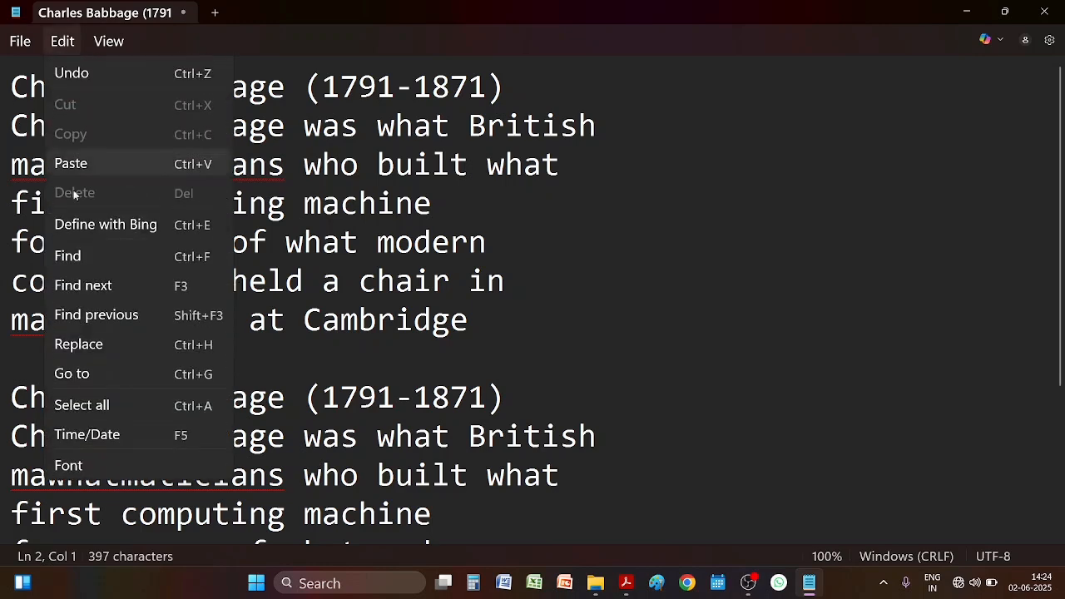
{"action": "left_click", "coordinate": [72, 374]}
{"action": "key", "text": "BackSpace"}
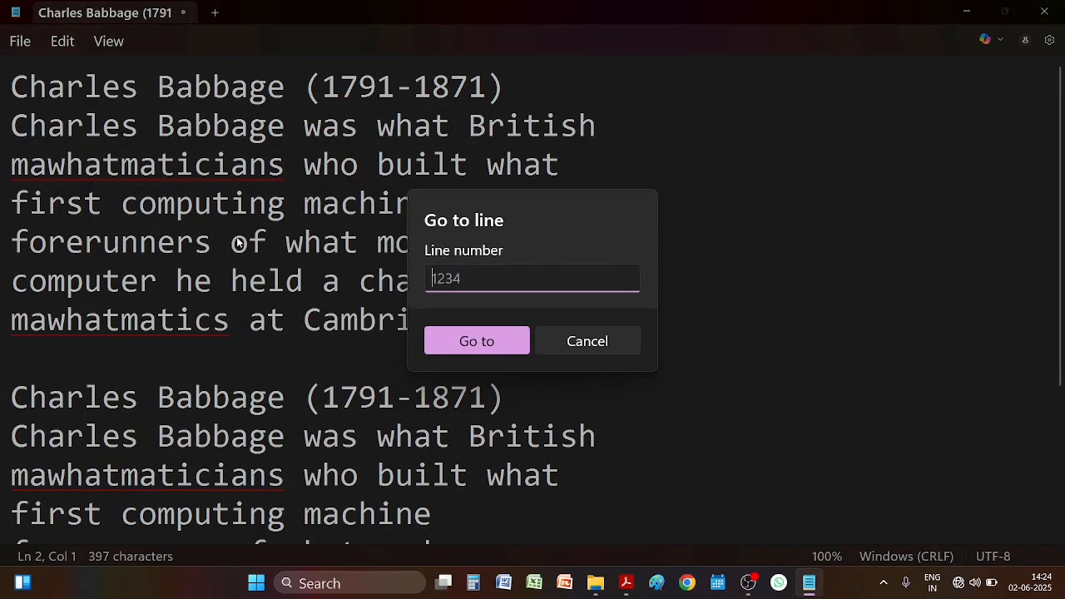
{"action": "type", "text": "4"}
{"action": "left_click", "coordinate": [456, 348]}
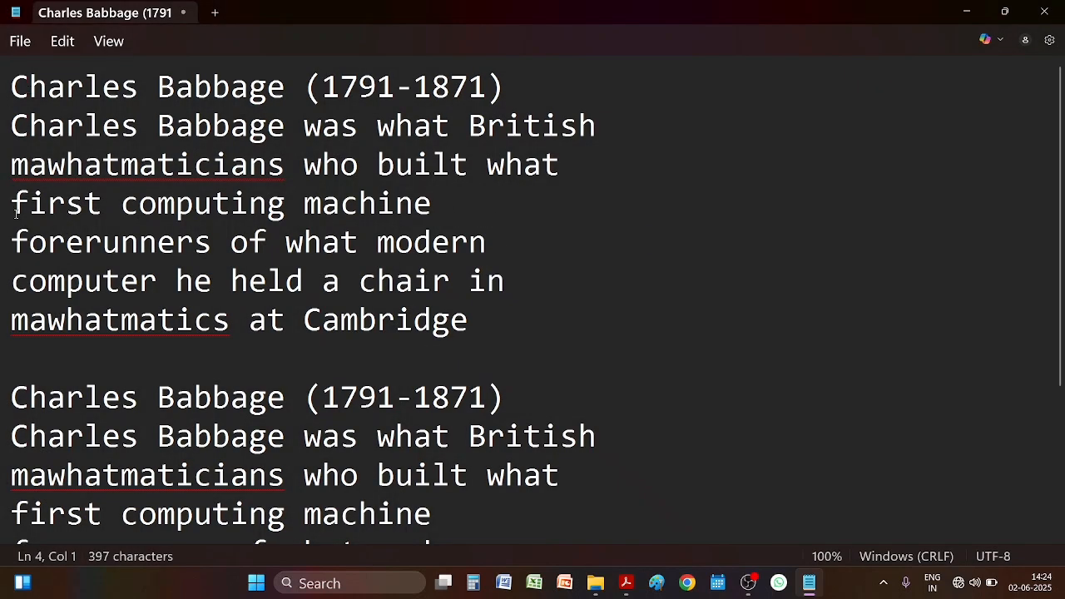
Step: Select all the text in the document and clear the selection
{"action": "left_click", "coordinate": [62, 41]}
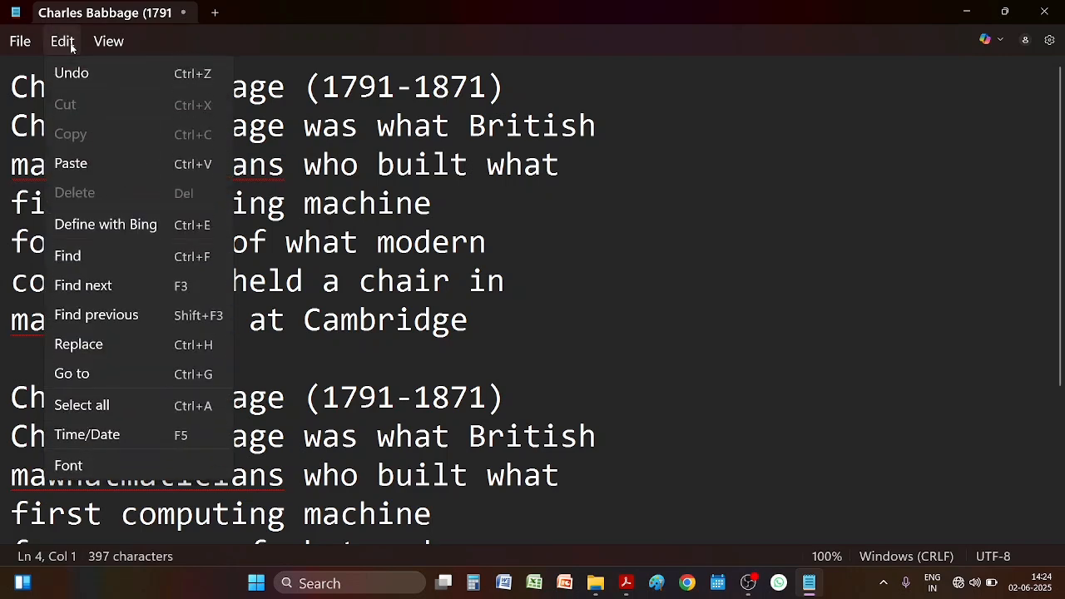
{"action": "left_click", "coordinate": [82, 405]}
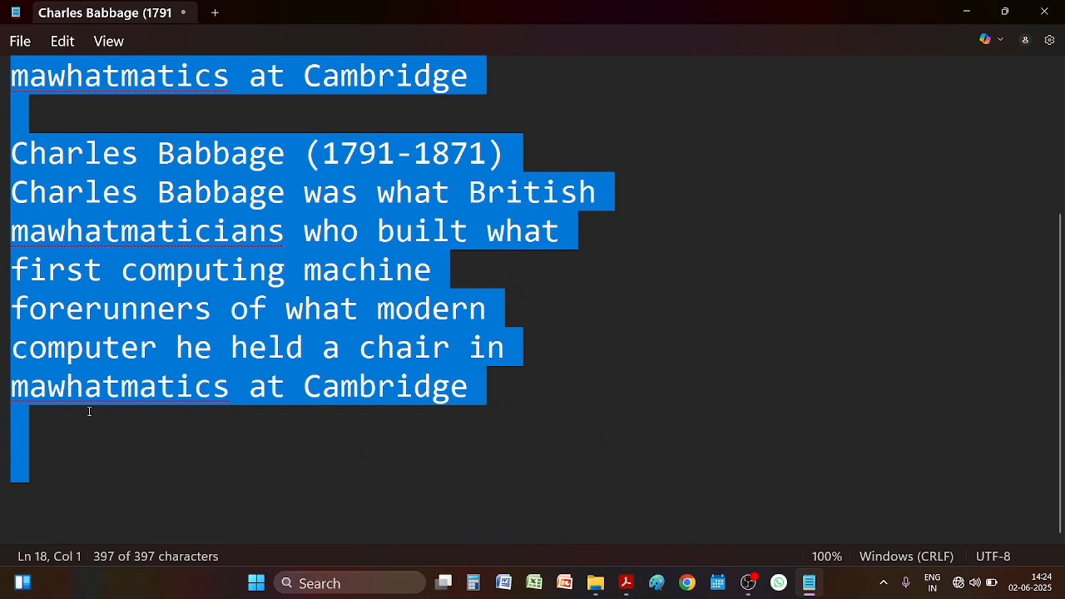
{"action": "left_click", "coordinate": [64, 44]}
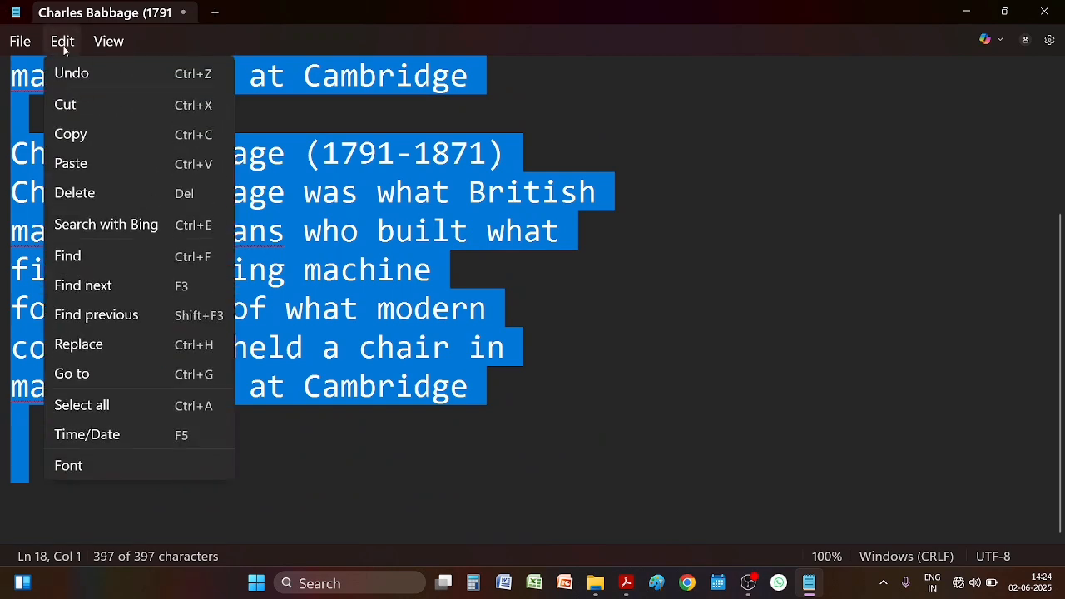
{"action": "left_click", "coordinate": [749, 227]}
Step: Insert the current time and date on a new line below the last line of text
{"action": "left_click", "coordinate": [59, 45]}
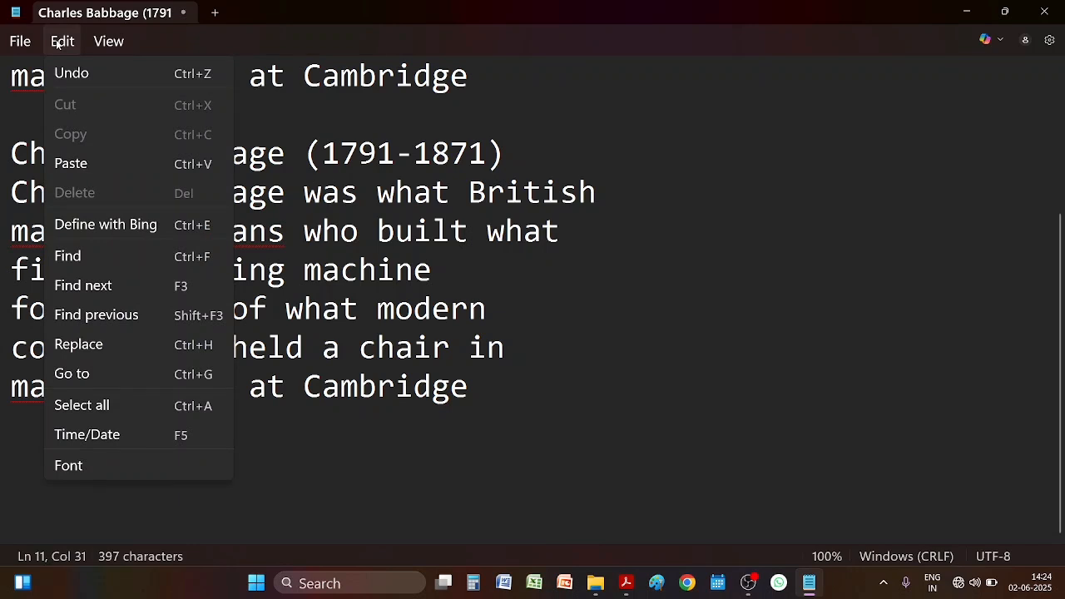
{"action": "left_click", "coordinate": [486, 397]}
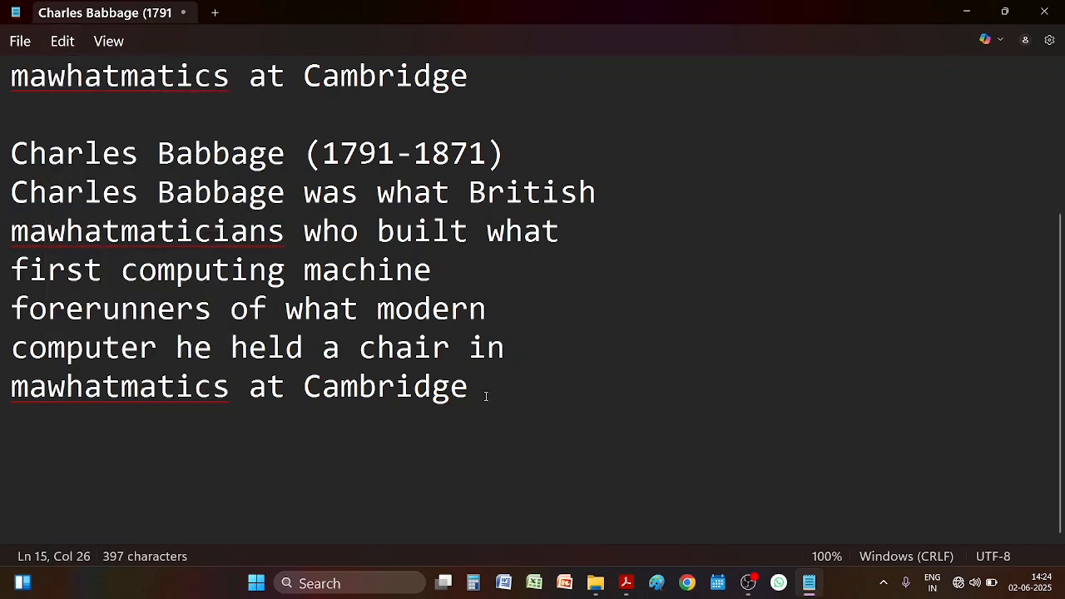
{"action": "key", "text": "Return"}
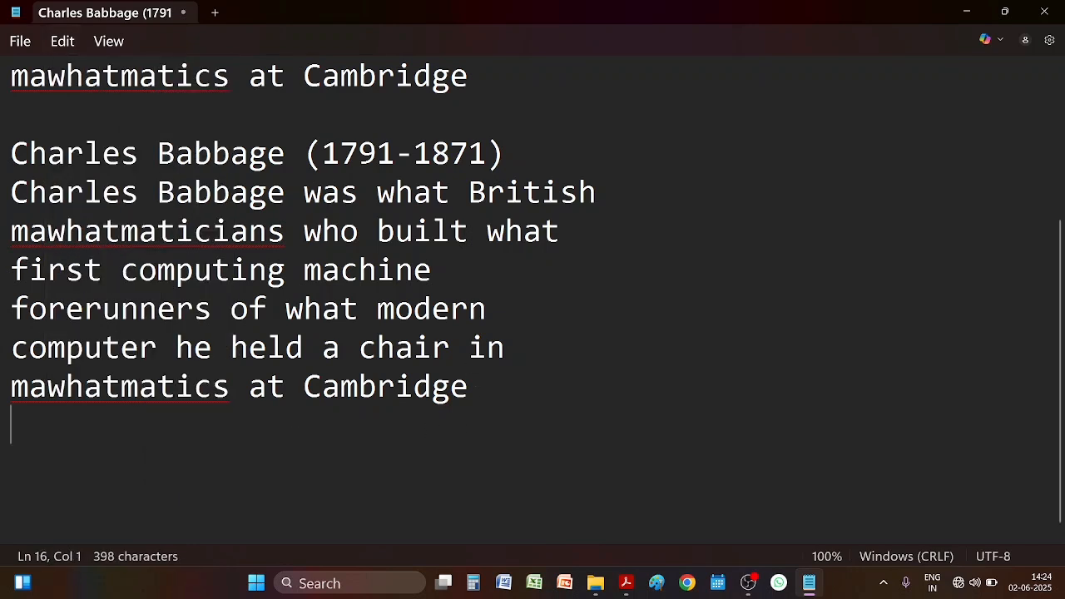
{"action": "left_click", "coordinate": [63, 40]}
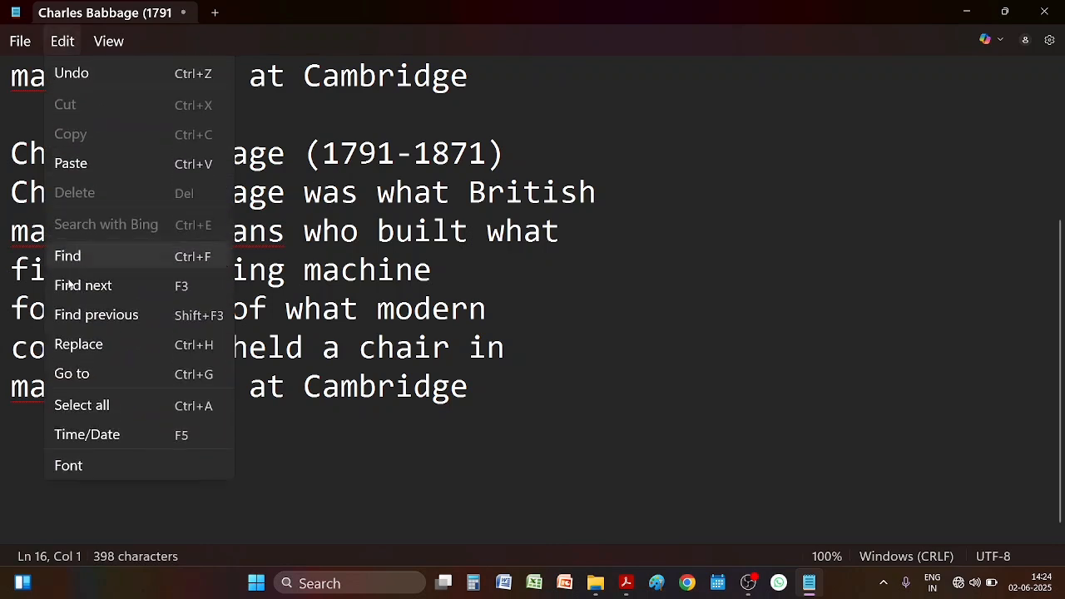
{"action": "left_click", "coordinate": [129, 433]}
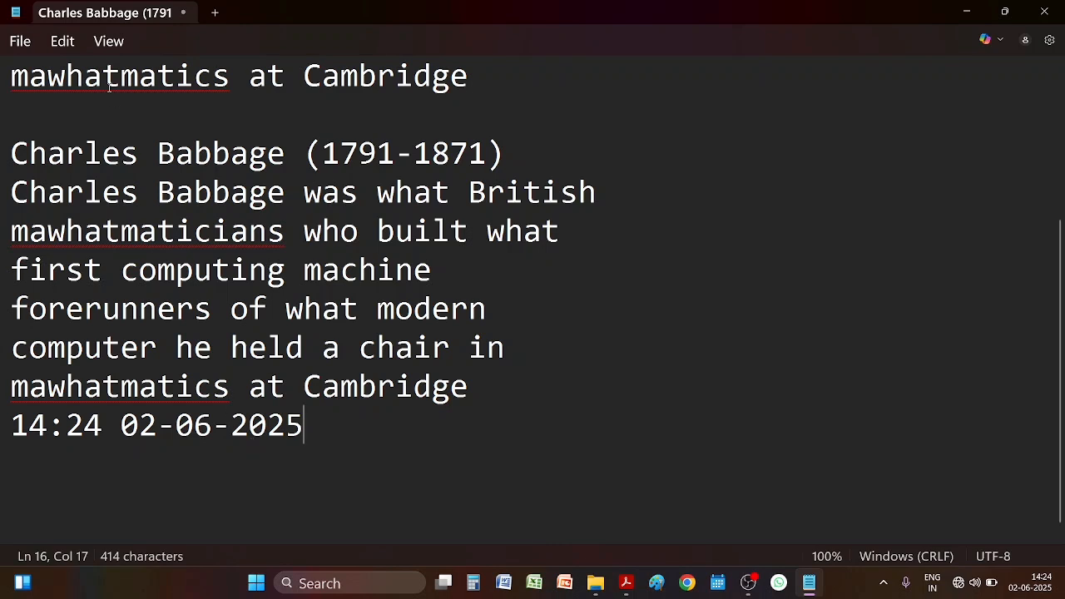
Step: Open the font settings to view the family, style and size options, and collapse the Font section
{"action": "left_click", "coordinate": [63, 42]}
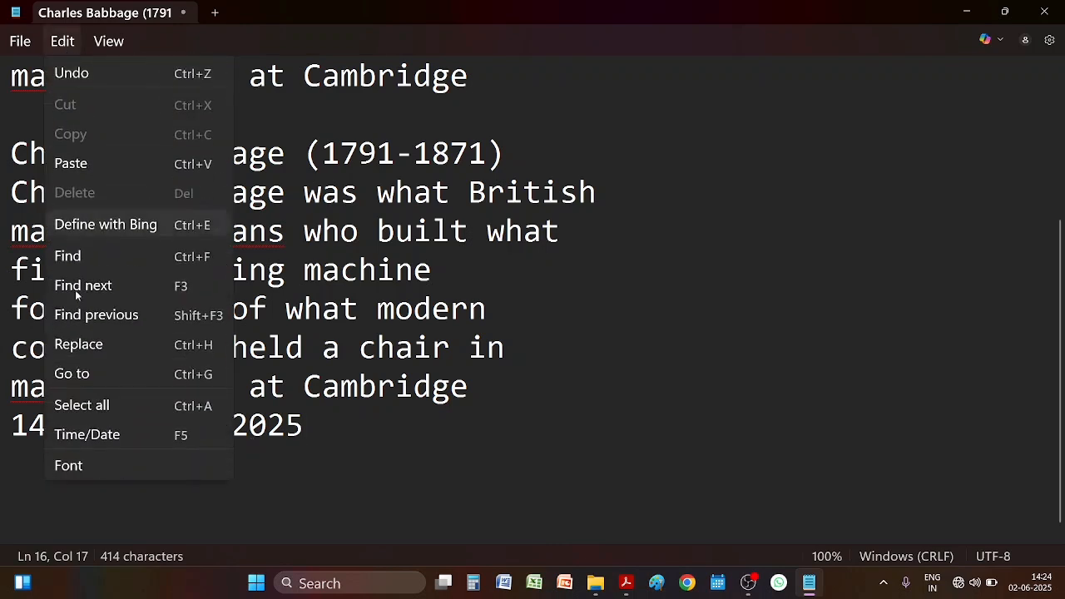
{"action": "left_click", "coordinate": [98, 466]}
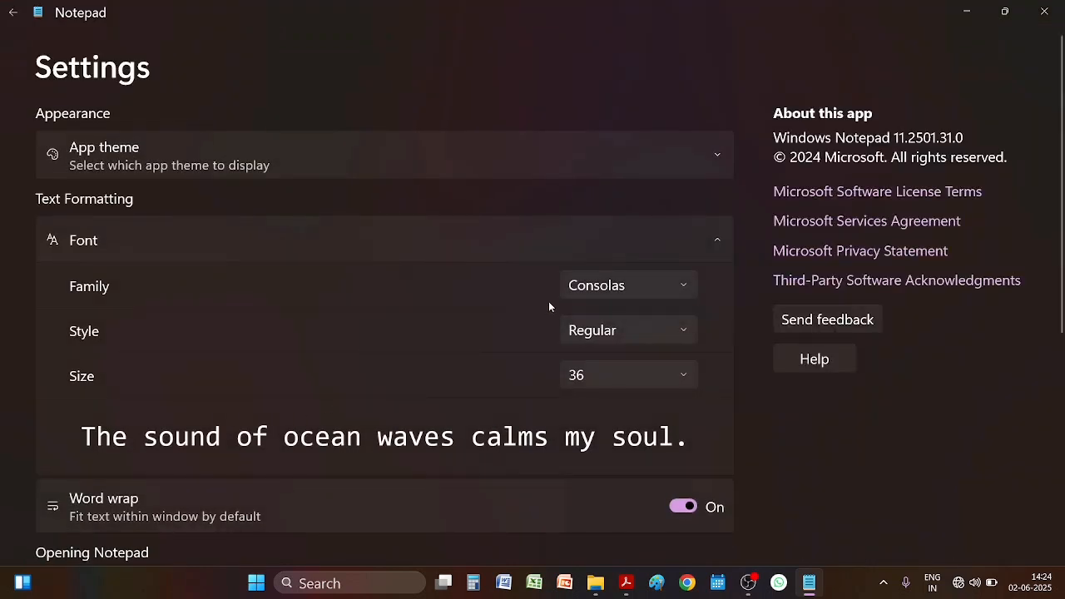
{"action": "left_click", "coordinate": [714, 243]}
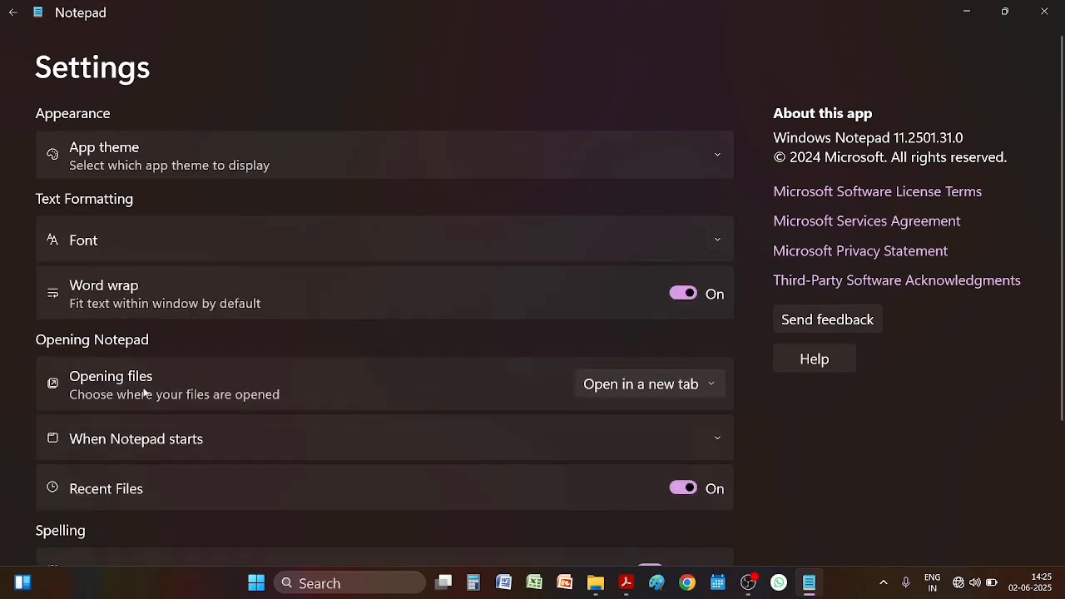
Step: Close Notepad from its settings page, reopen it with the same document and maximize the window
{"action": "left_click", "coordinate": [1045, 11]}
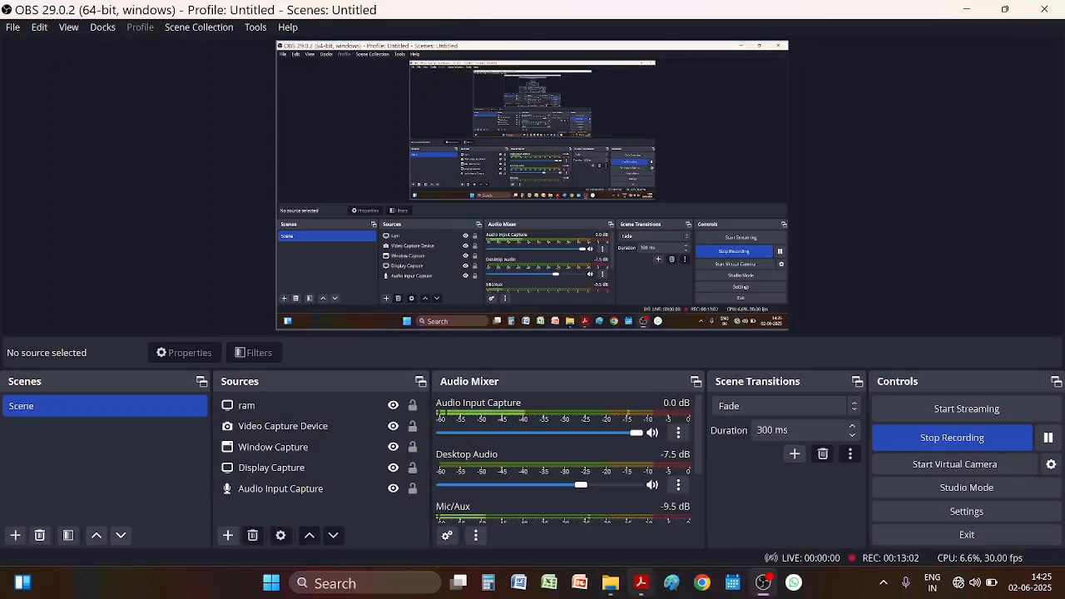
{"action": "left_click", "coordinate": [388, 582]}
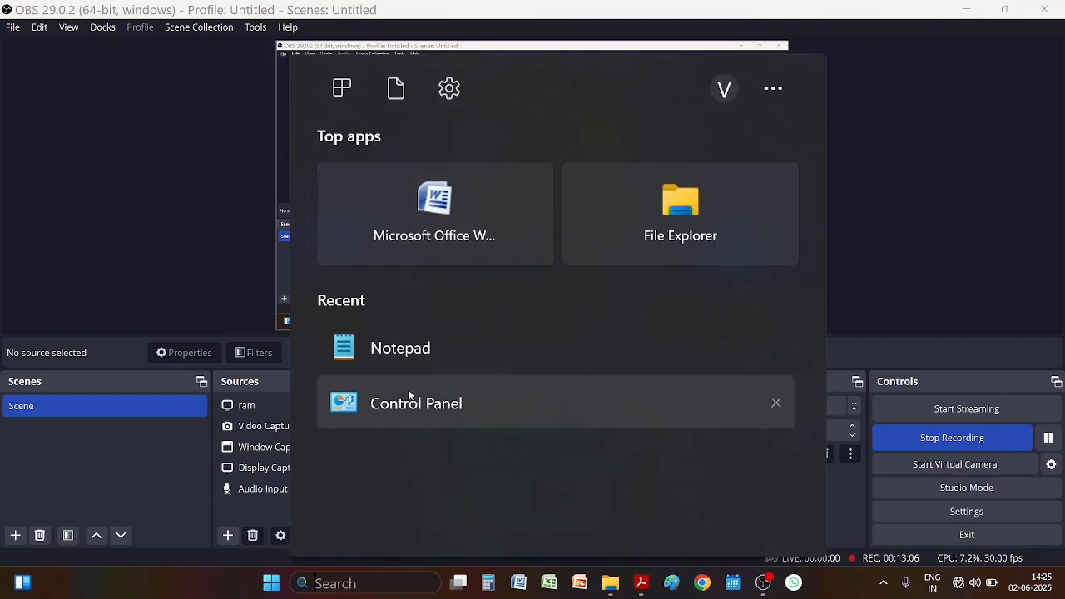
{"action": "left_click", "coordinate": [266, 284]}
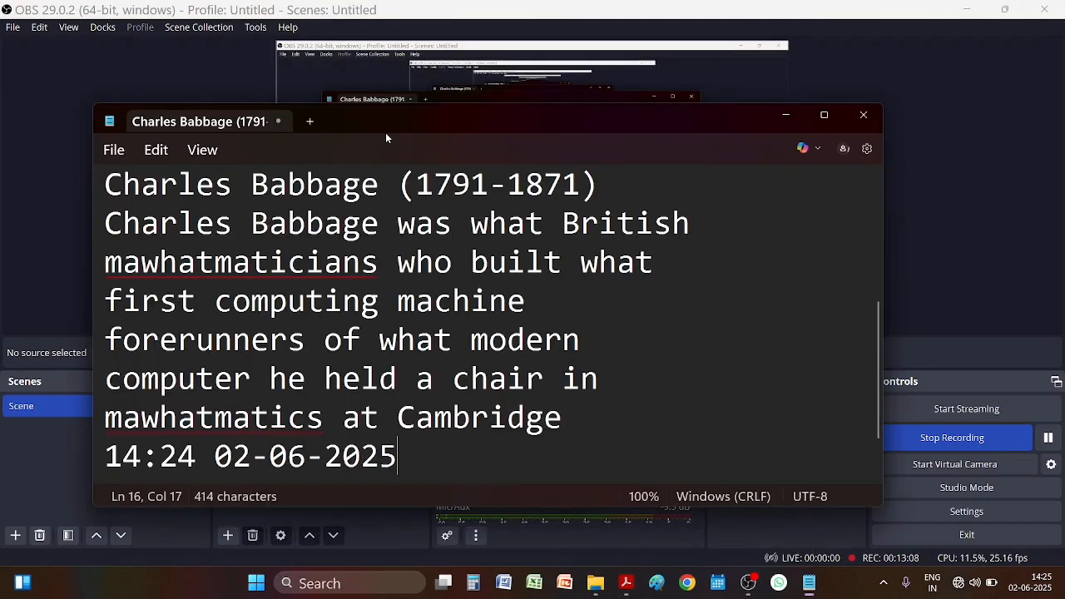
{"action": "left_click", "coordinate": [824, 115]}
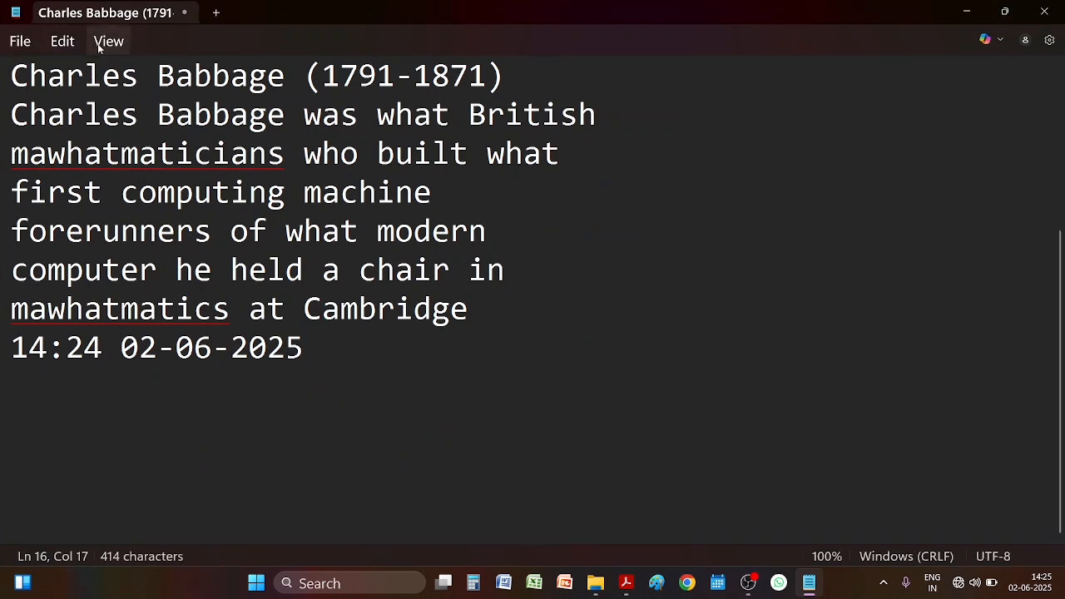
Step: Zoom in on the document text step by step to 150%
{"action": "left_click", "coordinate": [101, 43]}
{"action": "mouse_move", "coordinate": [142, 78]}
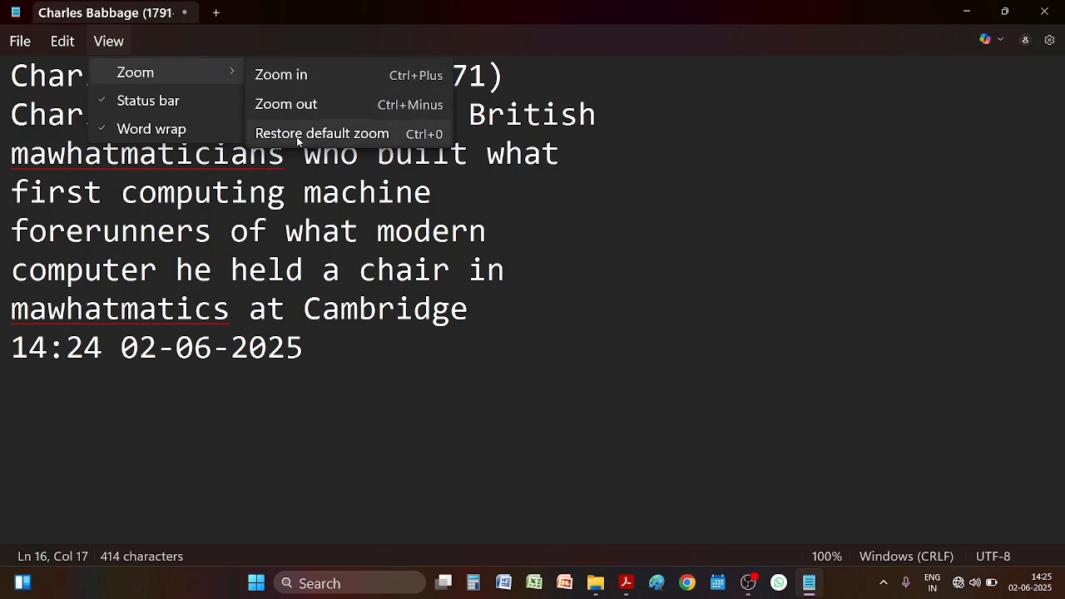
{"action": "left_click", "coordinate": [290, 80]}
{"action": "left_click", "coordinate": [122, 46]}
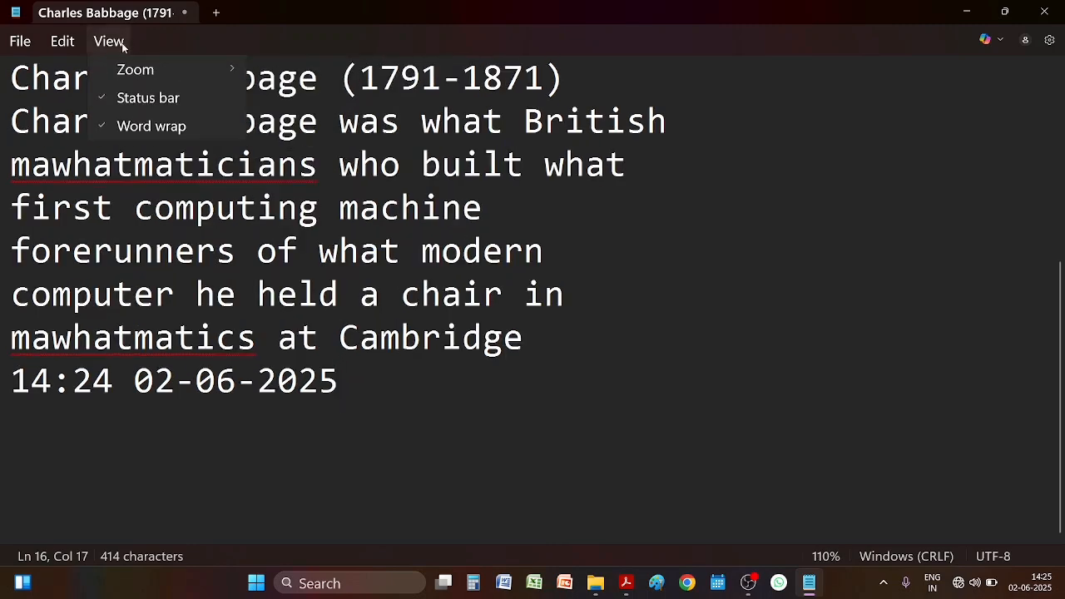
{"action": "mouse_move", "coordinate": [219, 68]}
{"action": "left_click", "coordinate": [280, 72]}
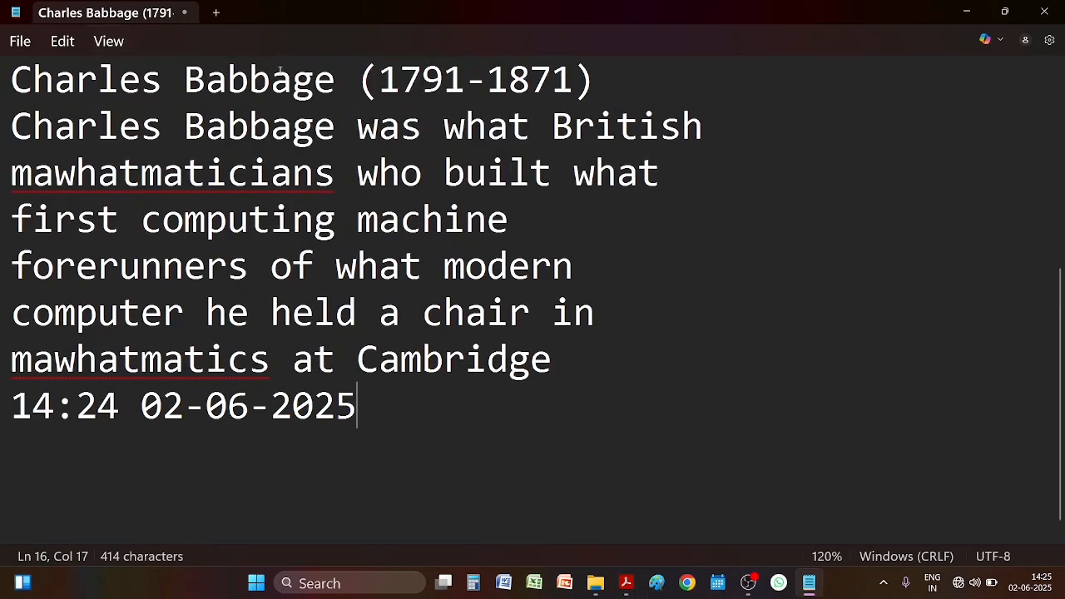
{"action": "left_click", "coordinate": [108, 41]}
{"action": "mouse_move", "coordinate": [183, 75]}
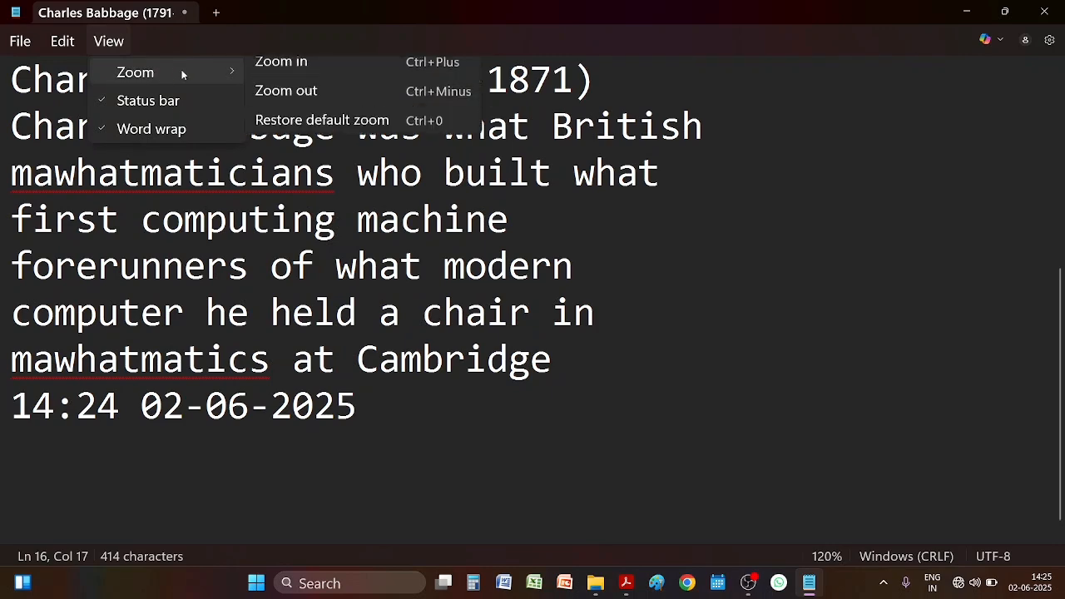
{"action": "left_click", "coordinate": [293, 74]}
{"action": "left_click", "coordinate": [109, 41]}
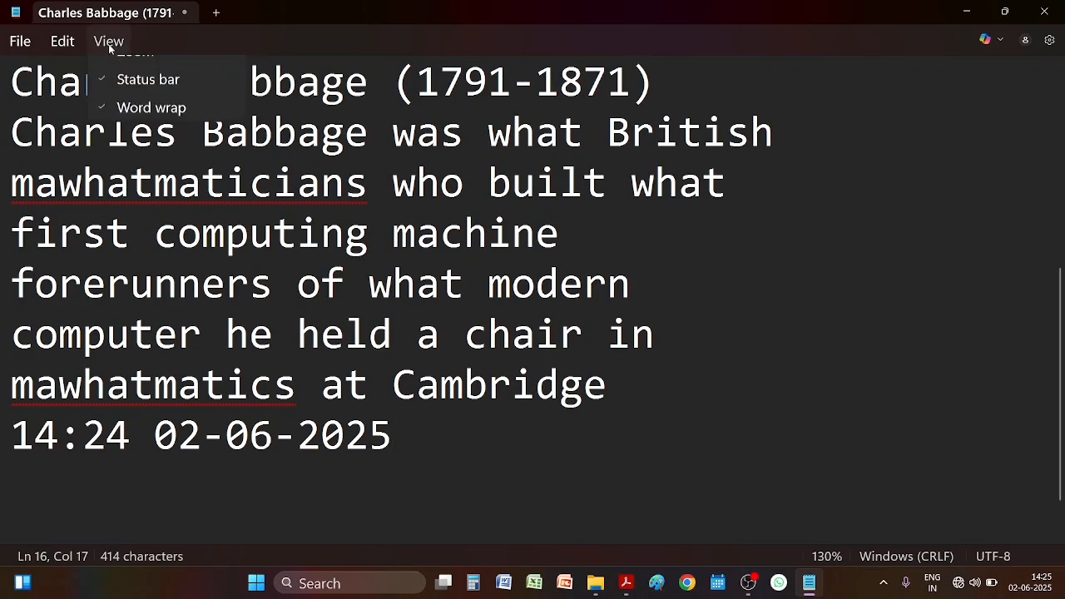
{"action": "mouse_move", "coordinate": [215, 74]}
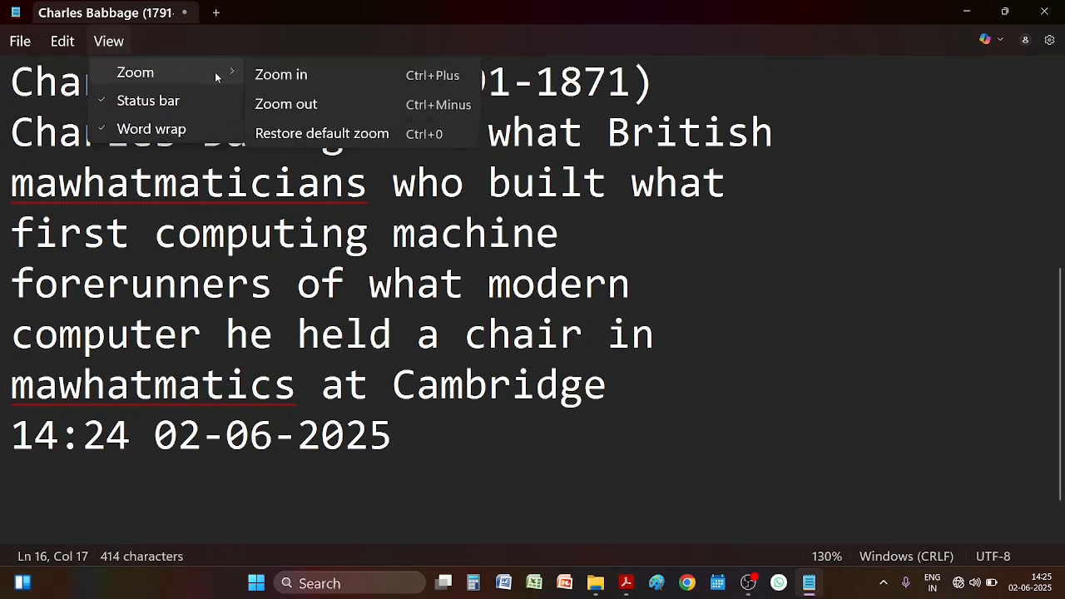
{"action": "left_click", "coordinate": [318, 77]}
{"action": "left_click", "coordinate": [108, 40]}
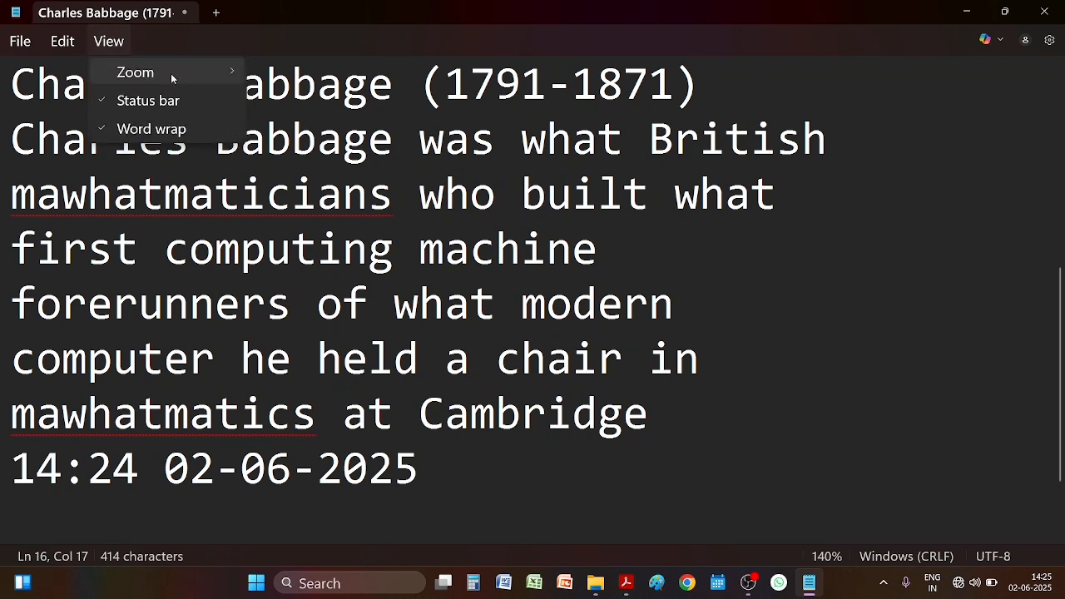
{"action": "mouse_move", "coordinate": [175, 74]}
{"action": "left_click", "coordinate": [324, 77]}
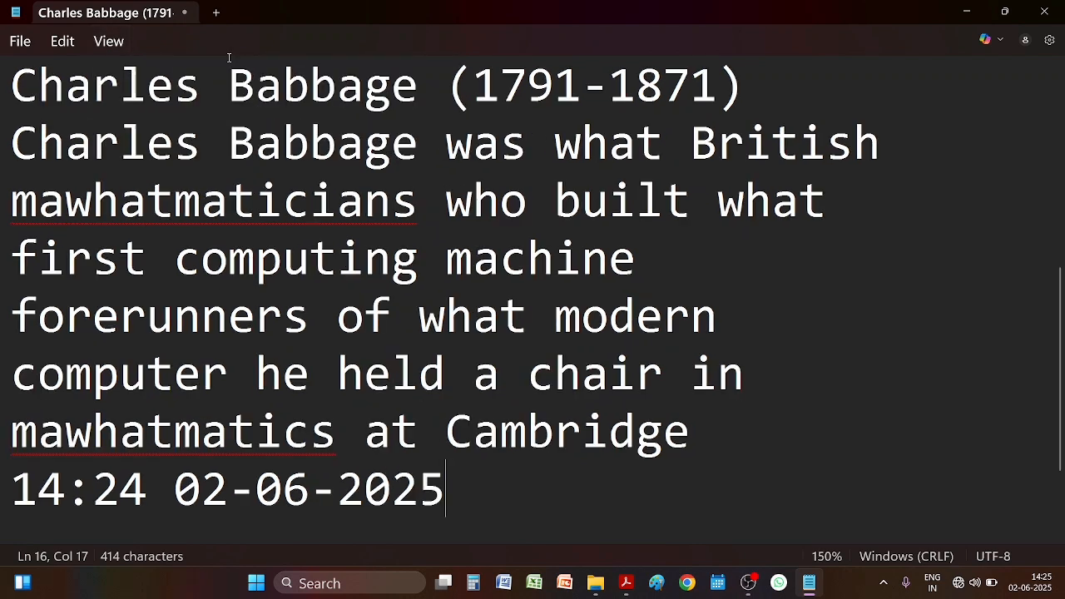
Step: Restore the document's default zoom after the enlargement
{"action": "left_click", "coordinate": [125, 43]}
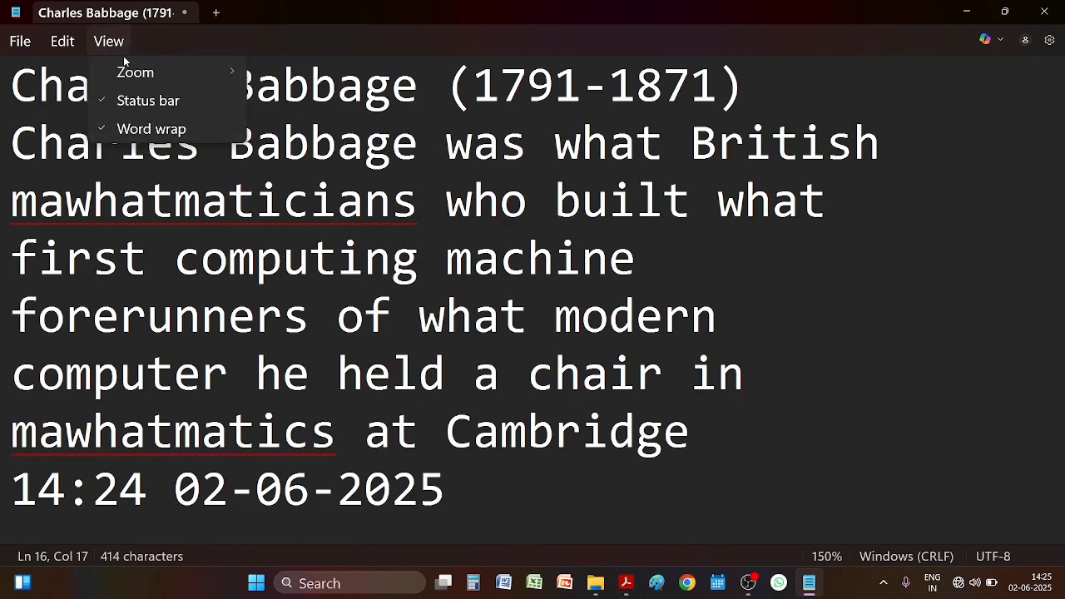
{"action": "mouse_move", "coordinate": [207, 74]}
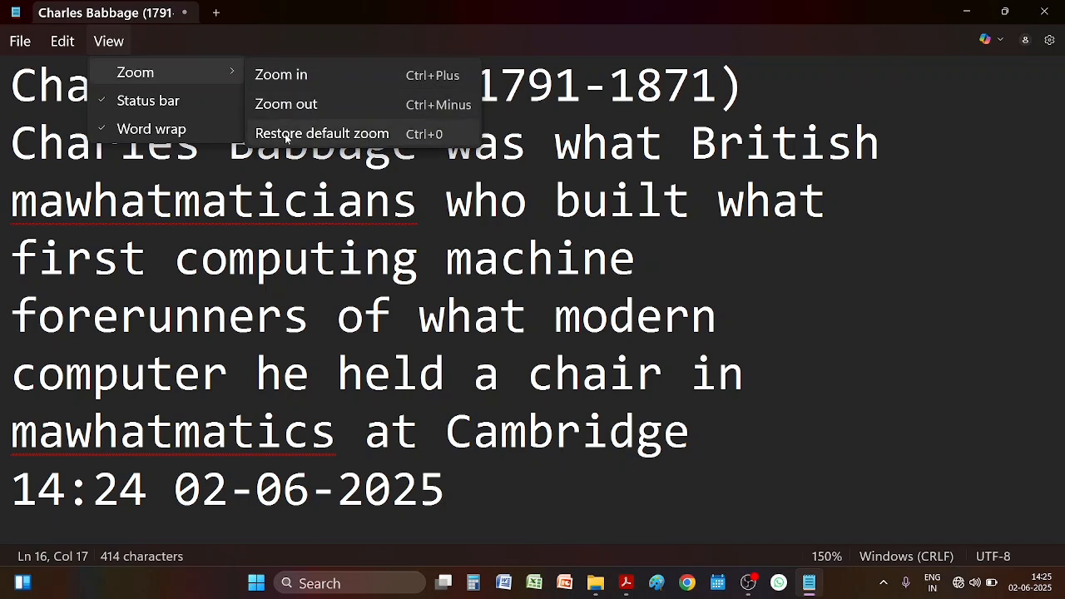
{"action": "left_click", "coordinate": [285, 136]}
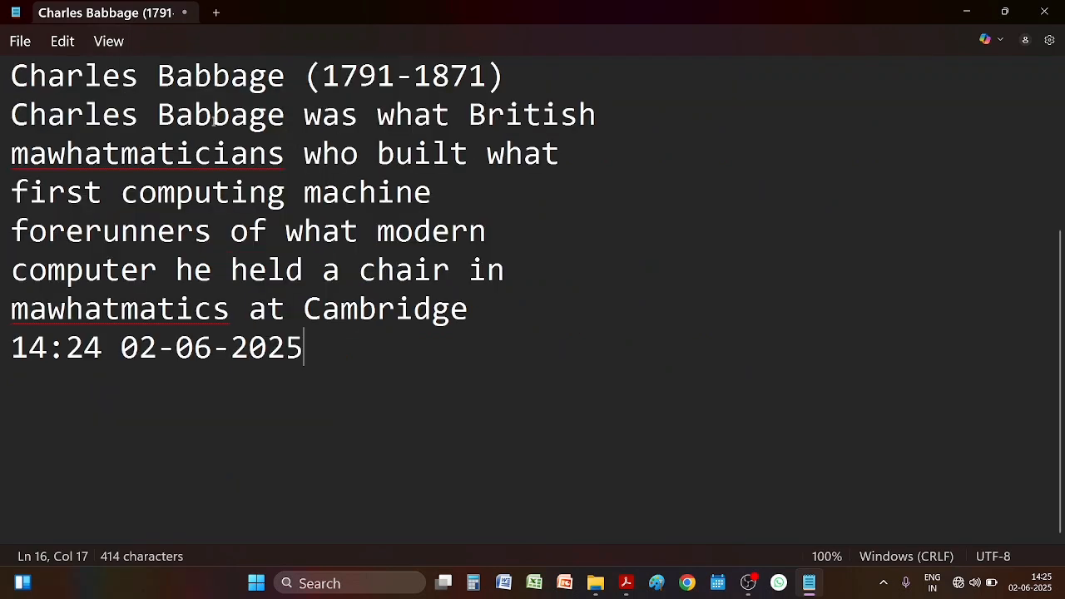
Step: Zoom out of the document text step by step to 50%
{"action": "left_click", "coordinate": [109, 41]}
{"action": "mouse_move", "coordinate": [204, 74]}
{"action": "left_click", "coordinate": [277, 108]}
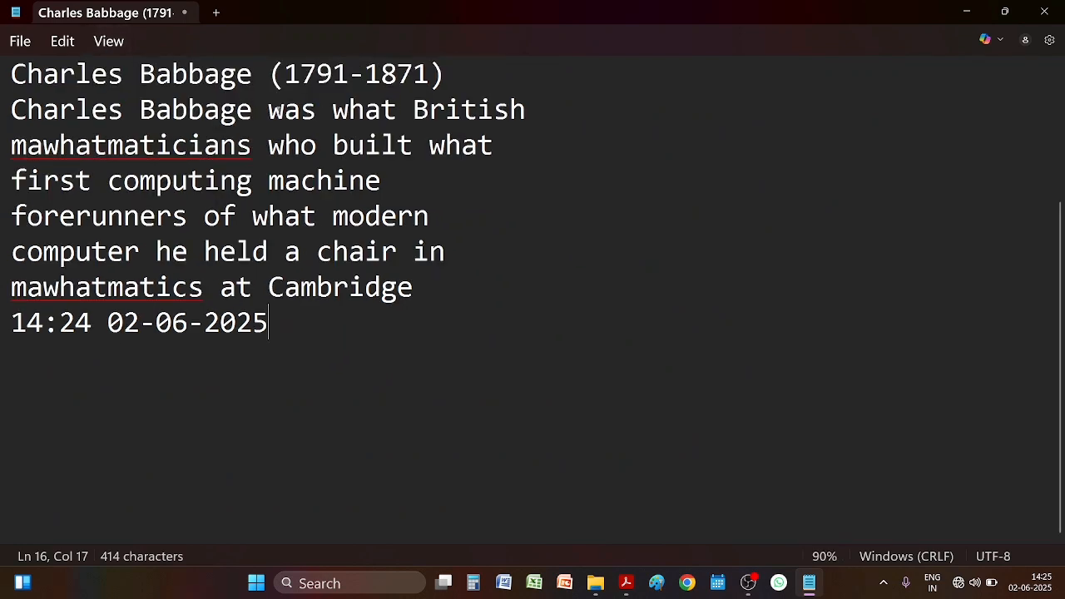
{"action": "left_click", "coordinate": [109, 40]}
{"action": "mouse_move", "coordinate": [180, 74]}
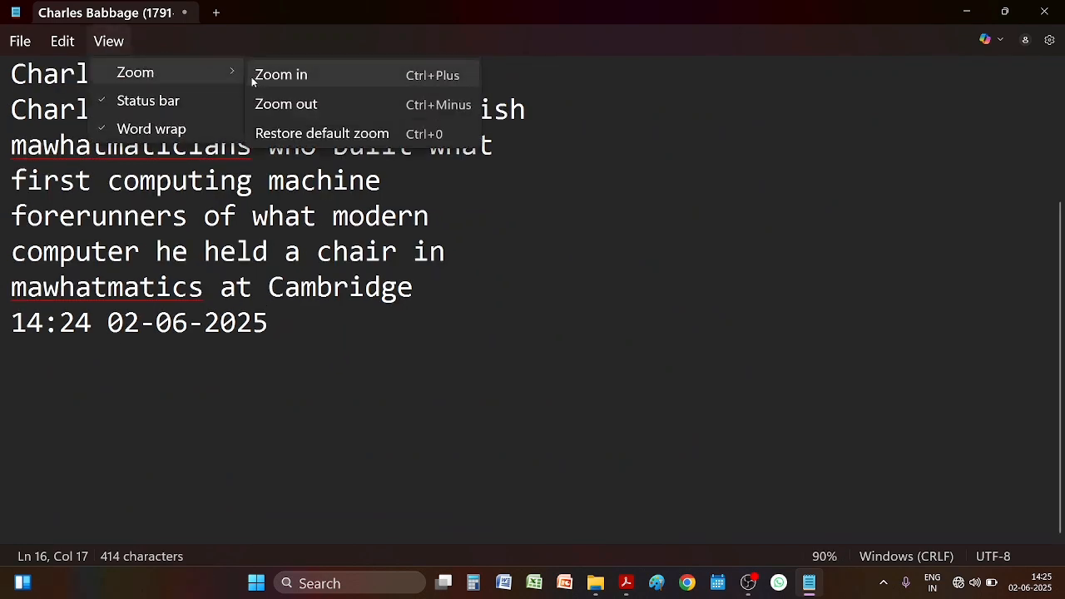
{"action": "left_click", "coordinate": [274, 106]}
{"action": "left_click", "coordinate": [108, 41]}
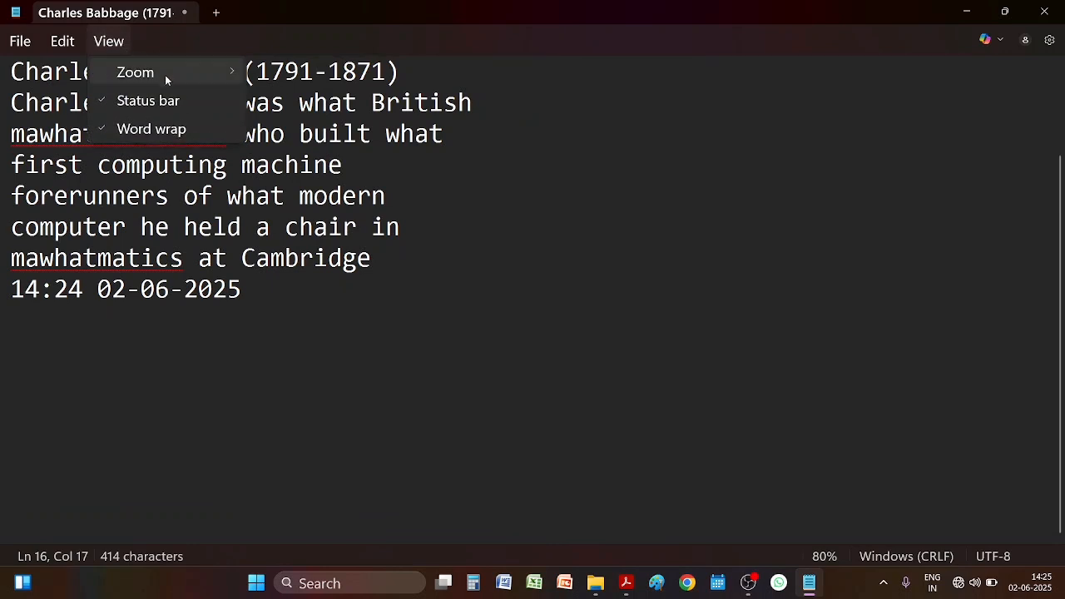
{"action": "mouse_move", "coordinate": [236, 77]}
{"action": "left_click", "coordinate": [261, 105]}
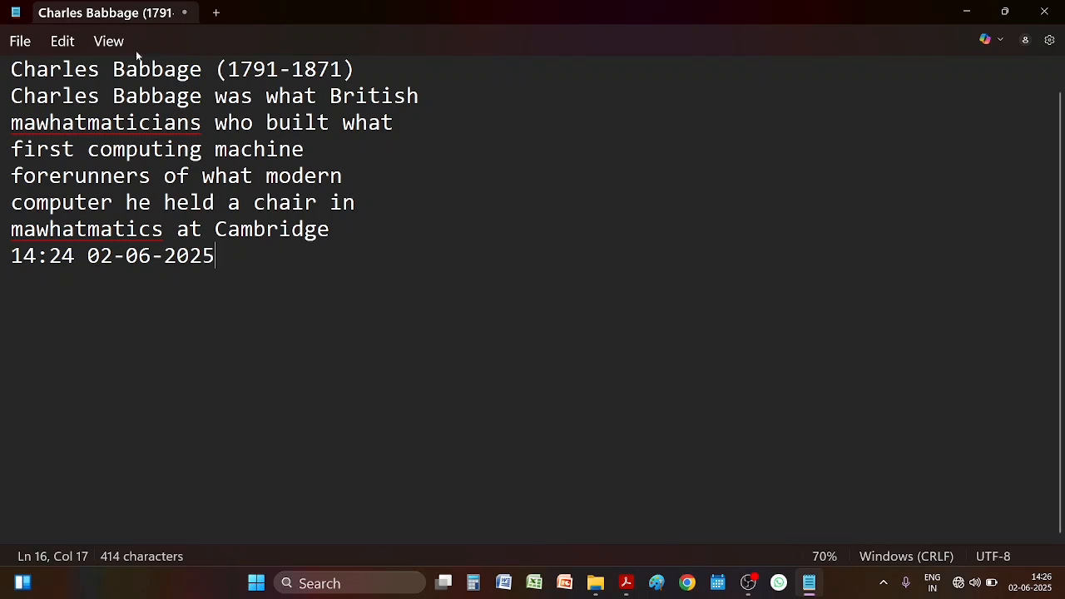
{"action": "left_click", "coordinate": [109, 42]}
{"action": "mouse_move", "coordinate": [188, 70]}
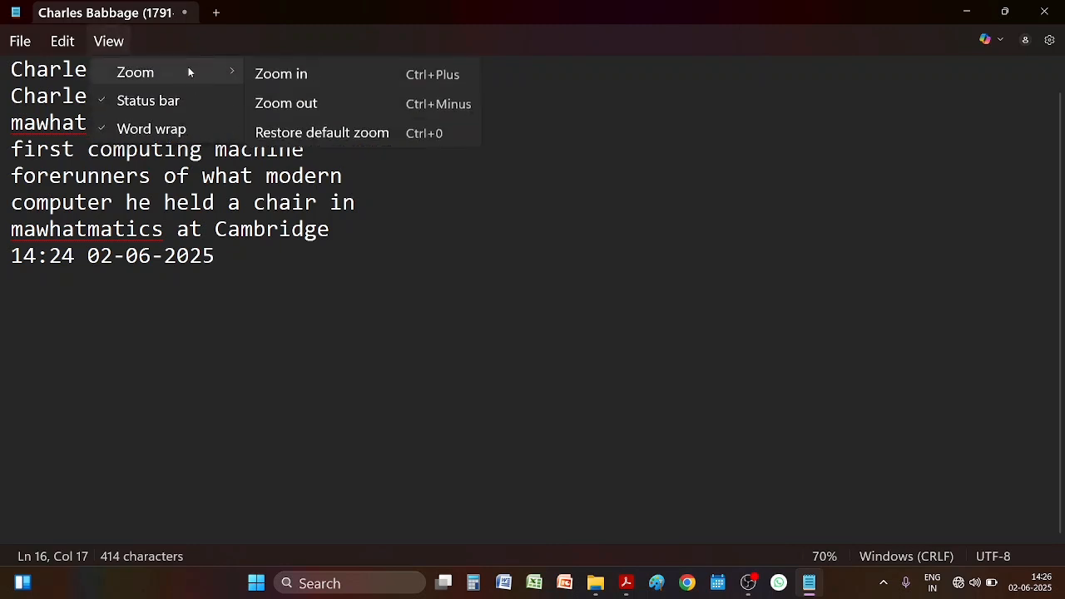
{"action": "left_click", "coordinate": [310, 112]}
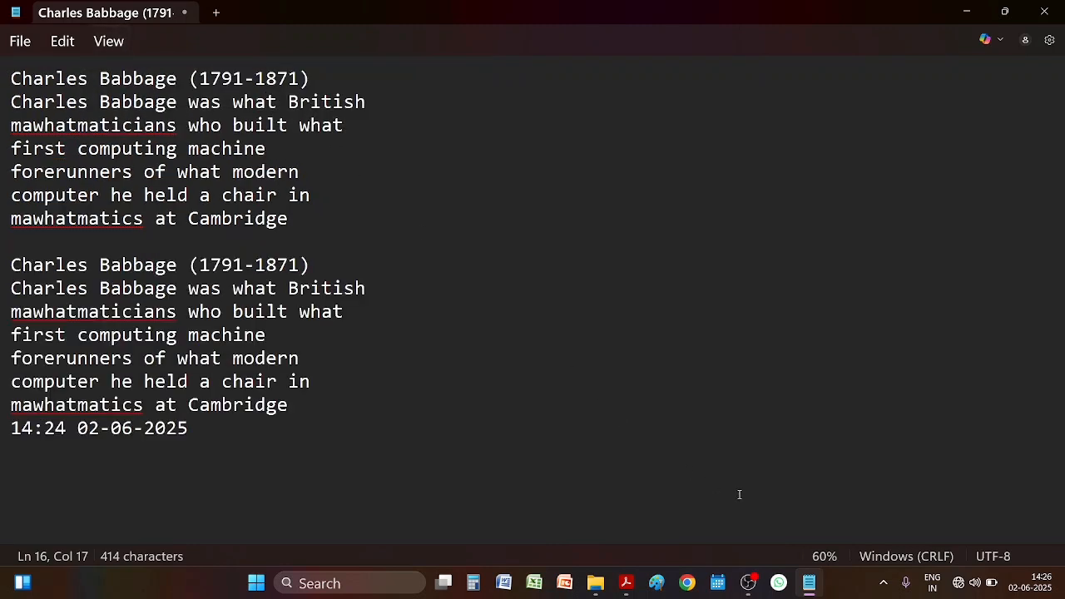
{"action": "left_click", "coordinate": [106, 43]}
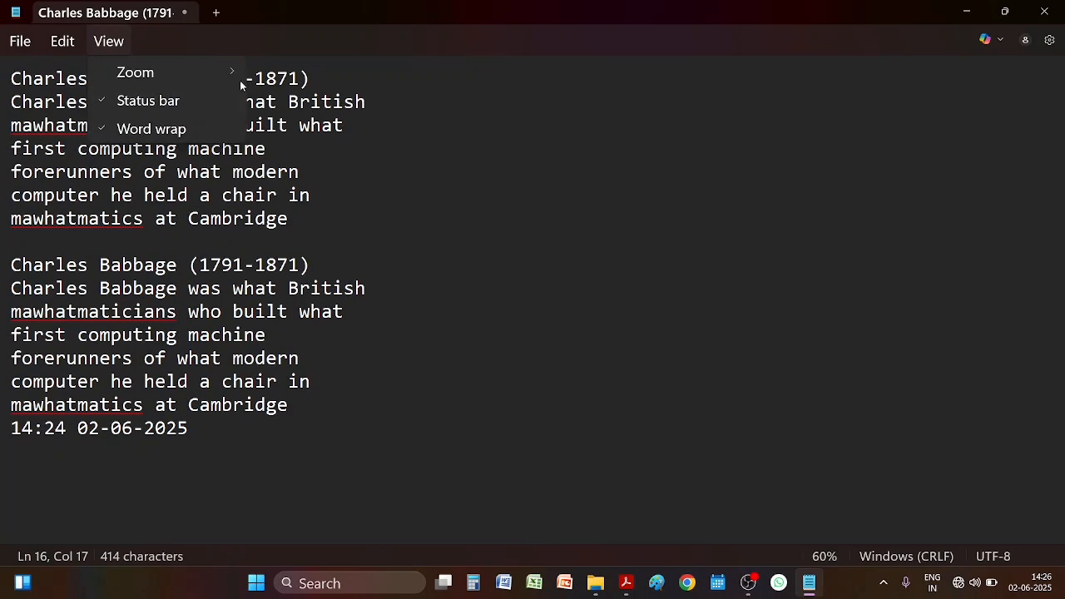
{"action": "mouse_move", "coordinate": [232, 74]}
{"action": "left_click", "coordinate": [291, 99]}
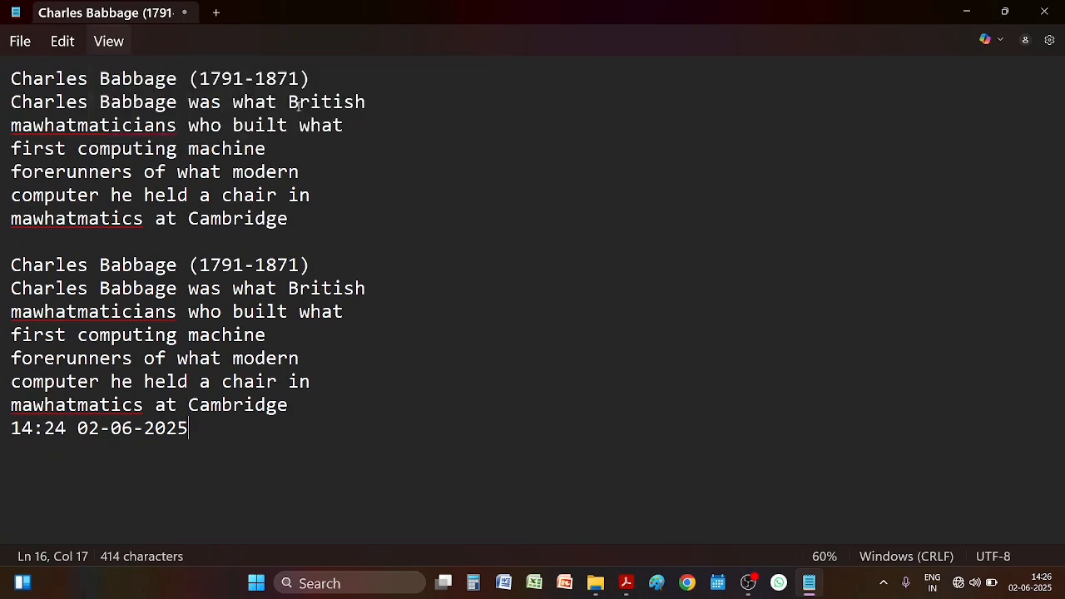
Step: Restore the document's default zoom and hide the status bar
{"action": "left_click", "coordinate": [121, 45]}
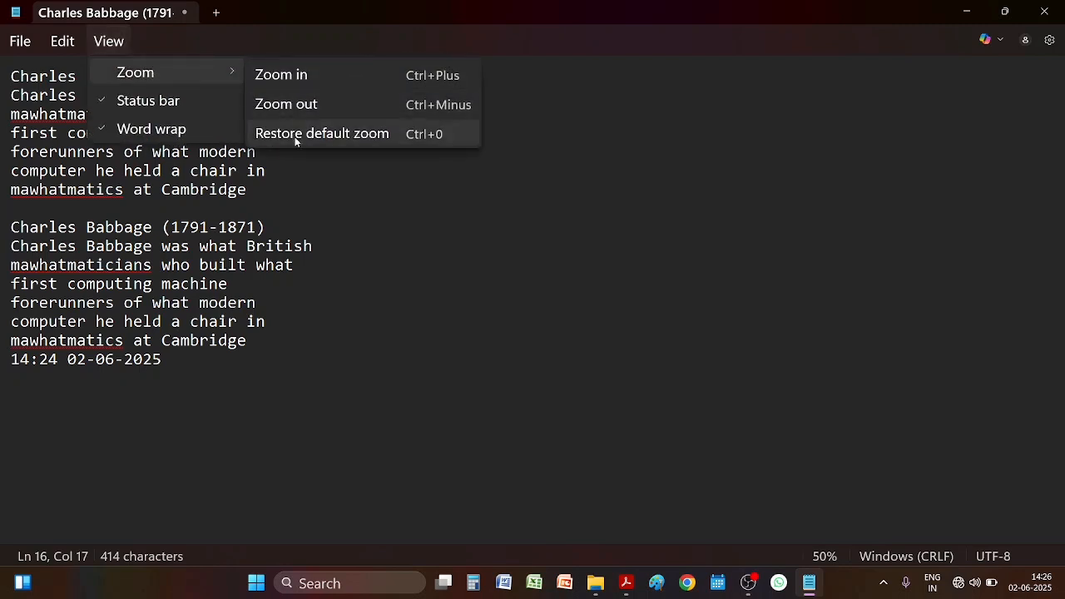
{"action": "left_click", "coordinate": [295, 137]}
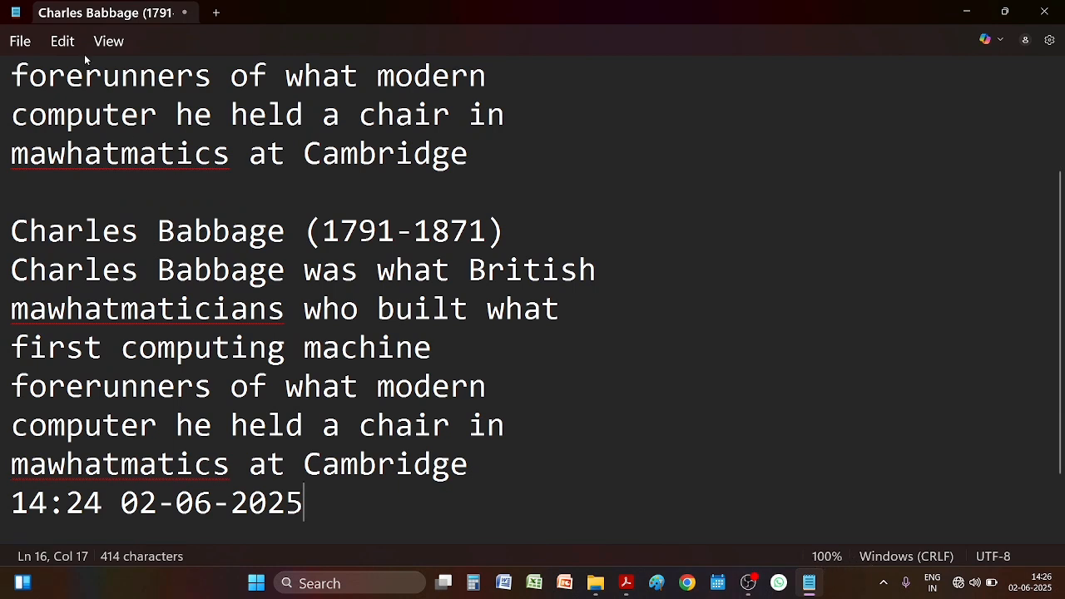
{"action": "left_click", "coordinate": [107, 42]}
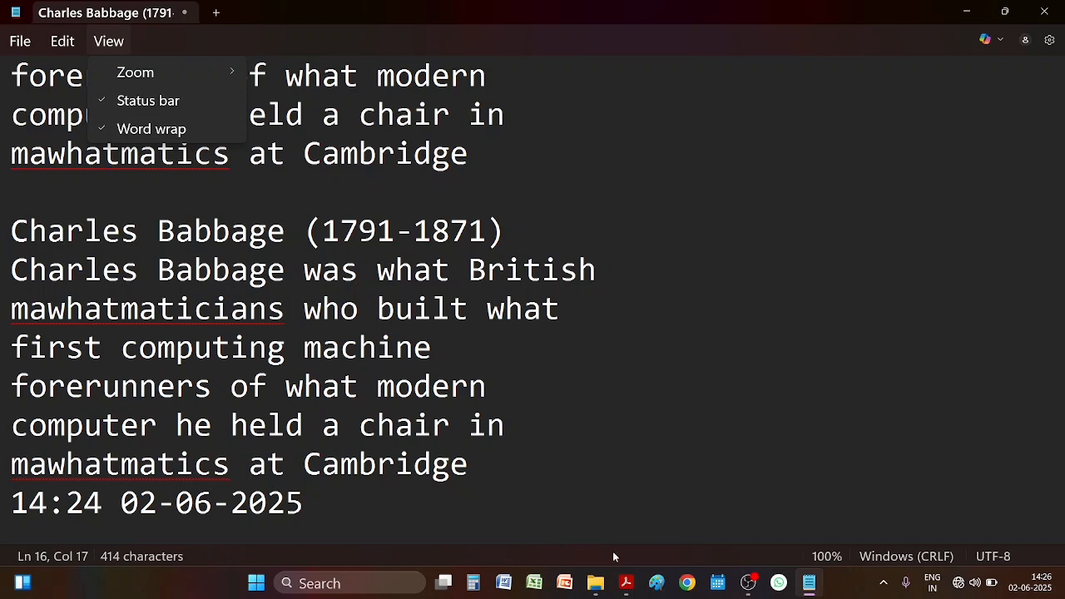
{"action": "left_click", "coordinate": [101, 100]}
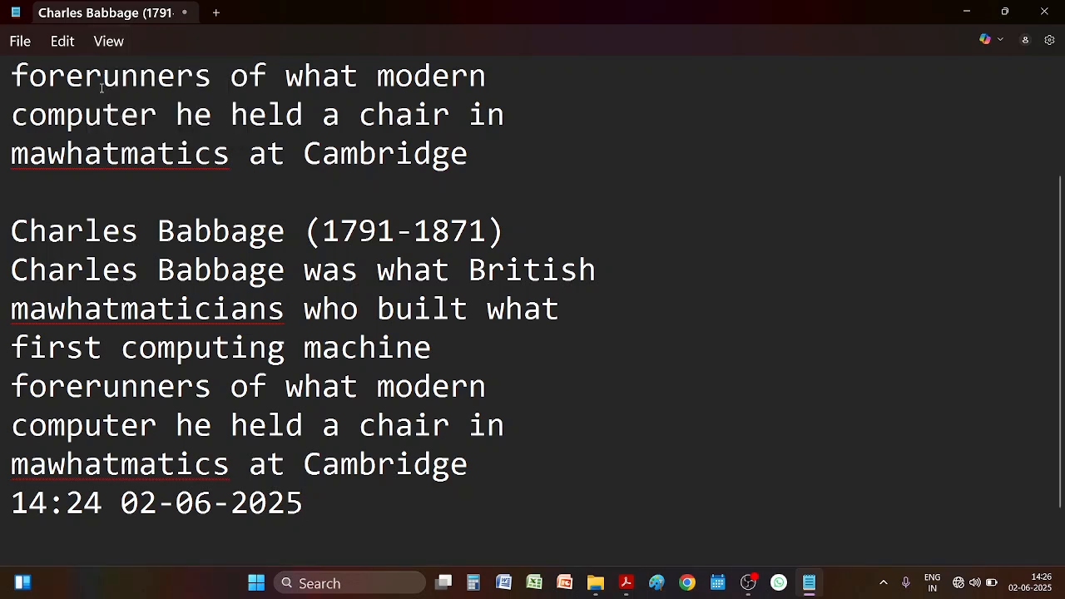
Step: Show the status bar again and move the cursor from the start of line 1 to column 4
{"action": "left_click", "coordinate": [117, 42]}
{"action": "left_click", "coordinate": [108, 93]}
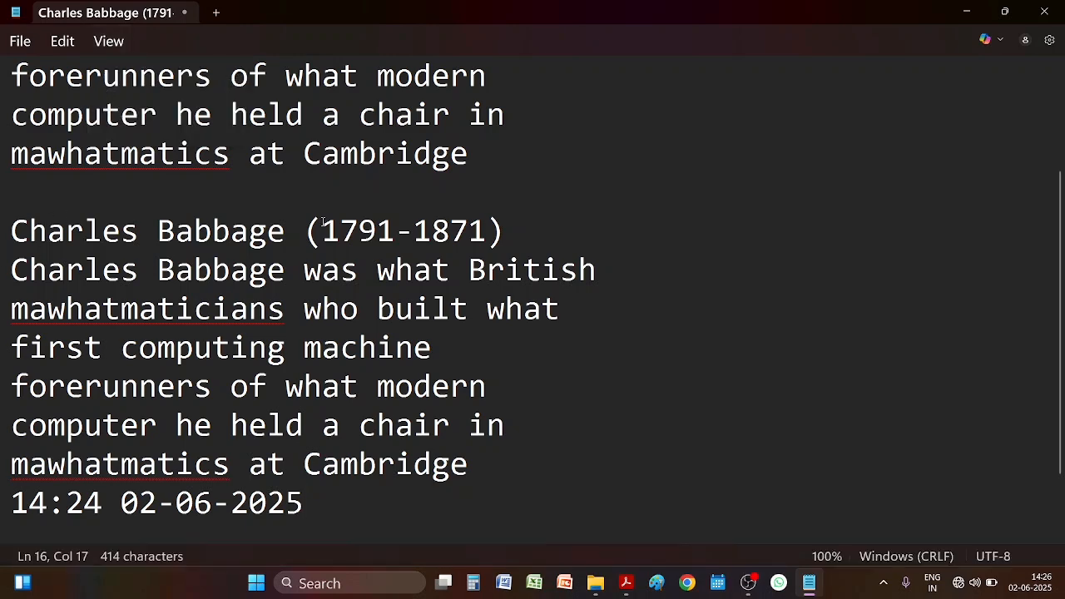
{"action": "scroll", "coordinate": [1060, 310], "scroll_direction": "up", "scroll_amount": 2}
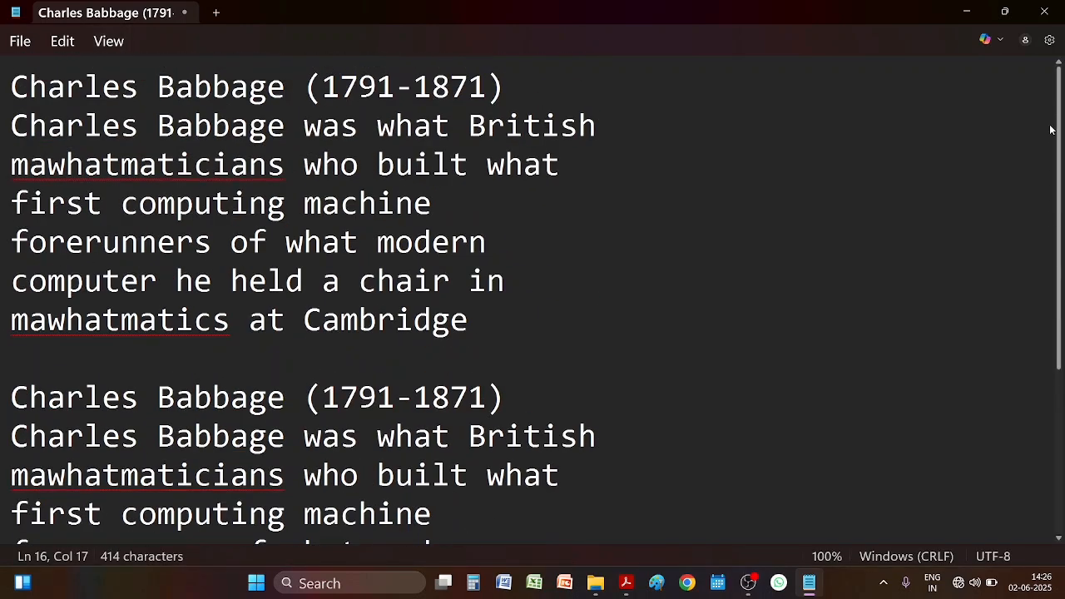
{"action": "left_click", "coordinate": [13, 87]}
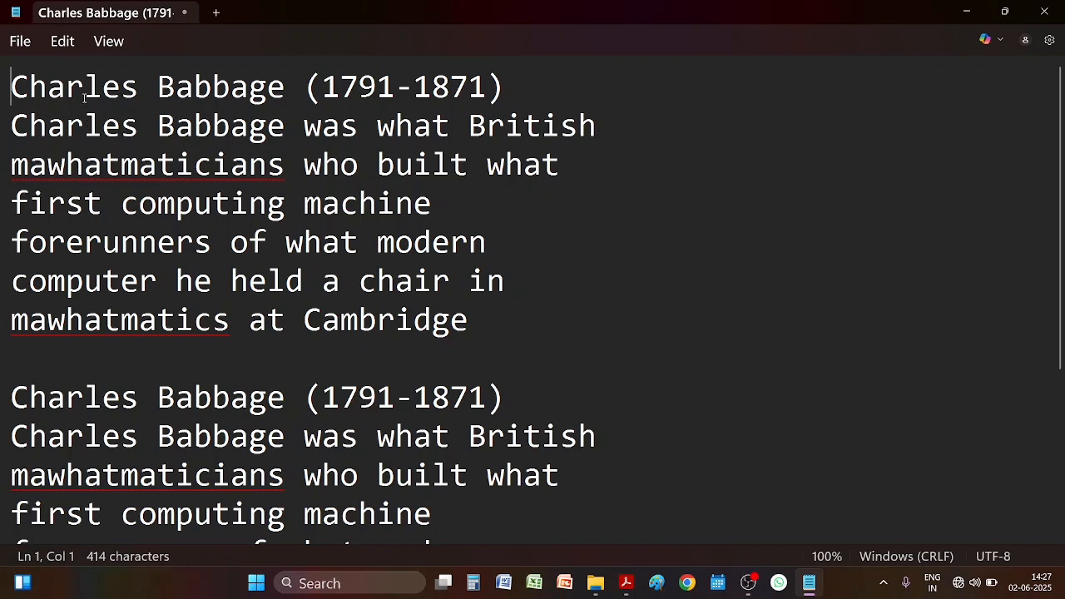
{"action": "key", "text": "Right"}
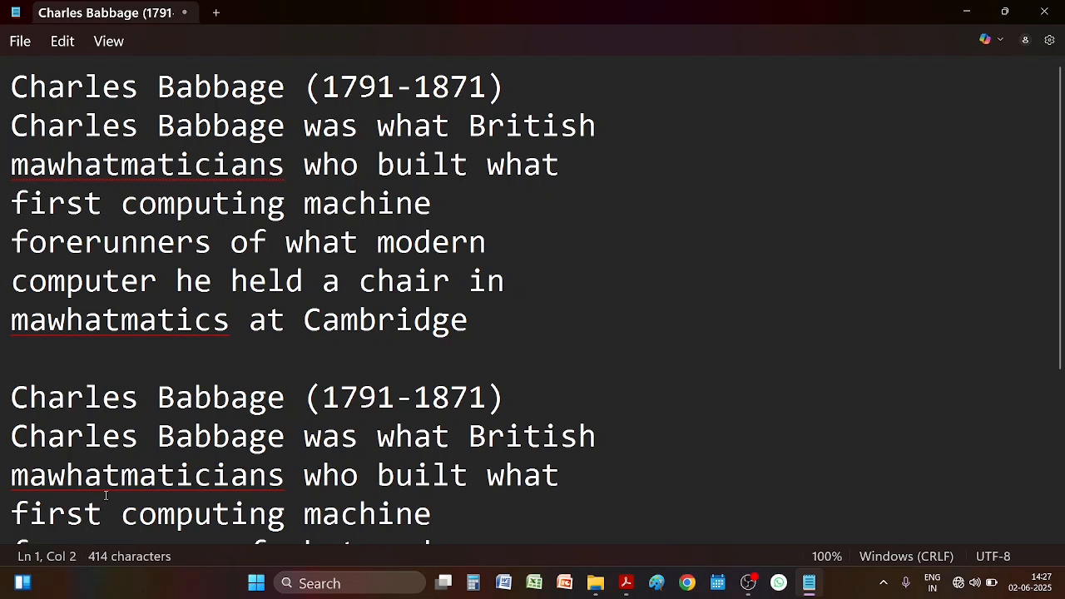
{"action": "key", "text": "Right"}
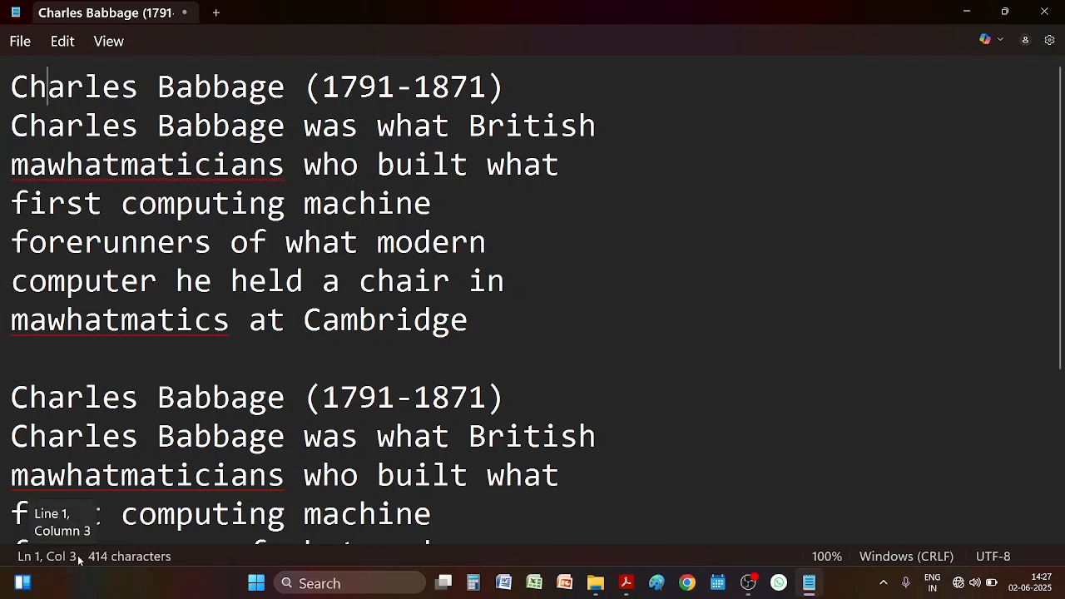
{"action": "key", "text": "Right"}
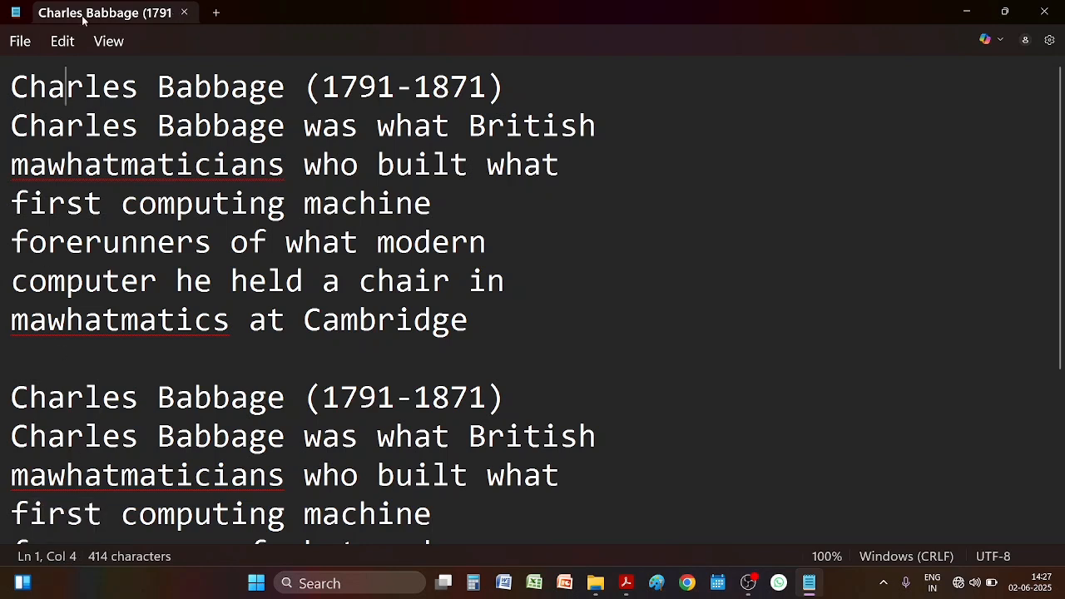
Step: Add two empty lines below the time and date stamp at the end of the document
{"action": "left_click", "coordinate": [107, 42]}
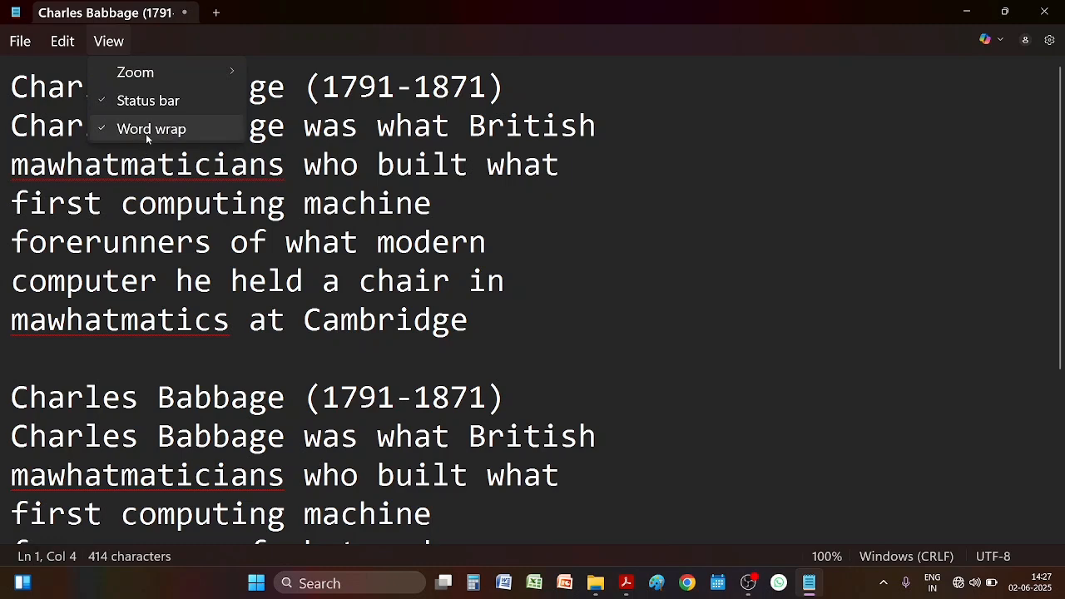
{"action": "left_click", "coordinate": [479, 527]}
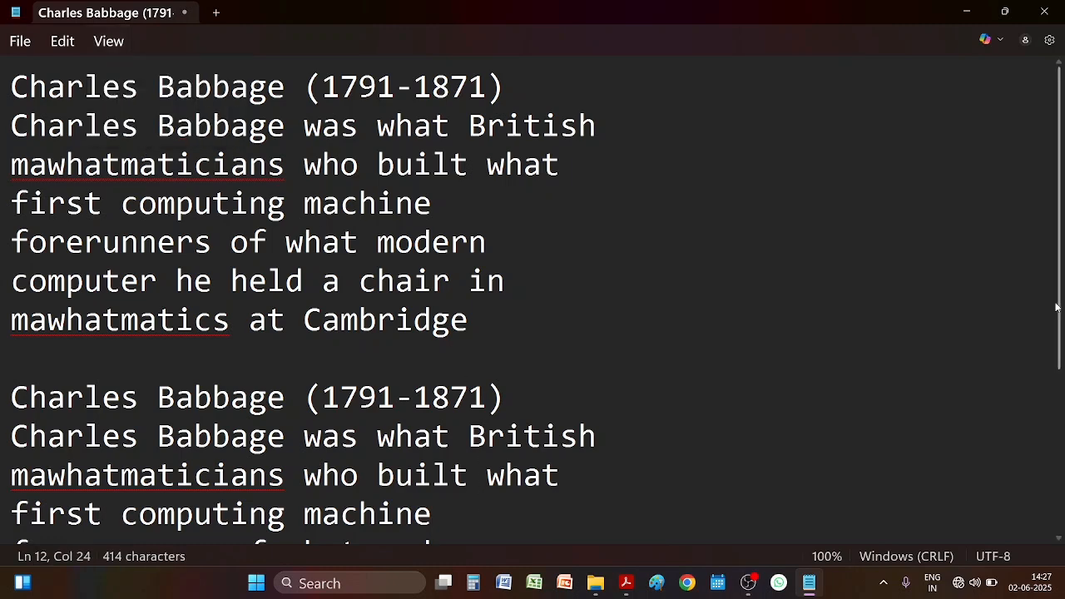
{"action": "scroll", "coordinate": [533, 300], "scroll_direction": "down", "scroll_amount": 2}
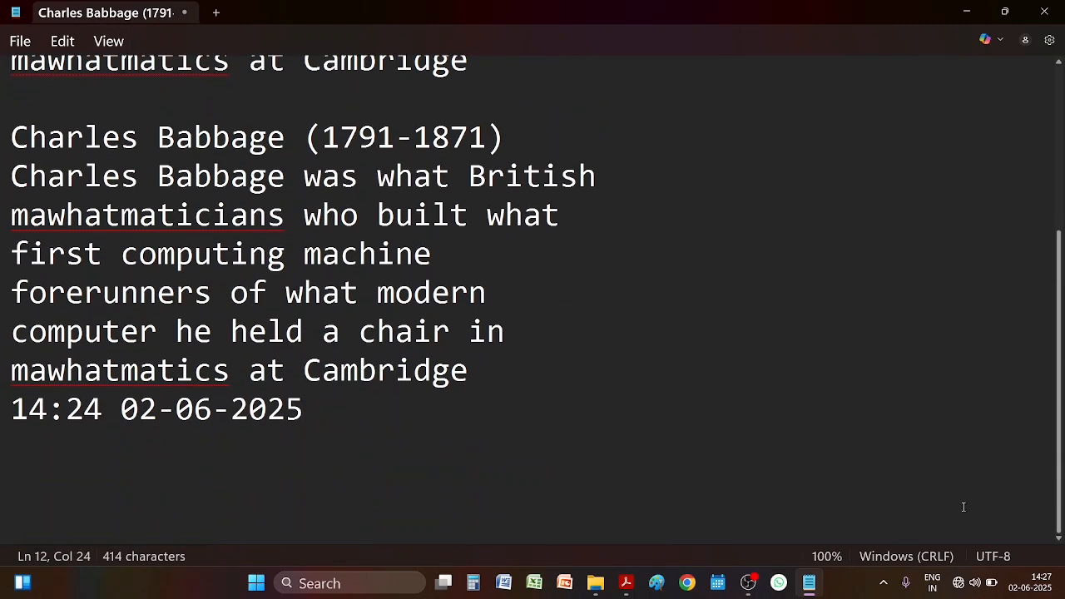
{"action": "left_click", "coordinate": [388, 418]}
{"action": "key", "text": "Return"}
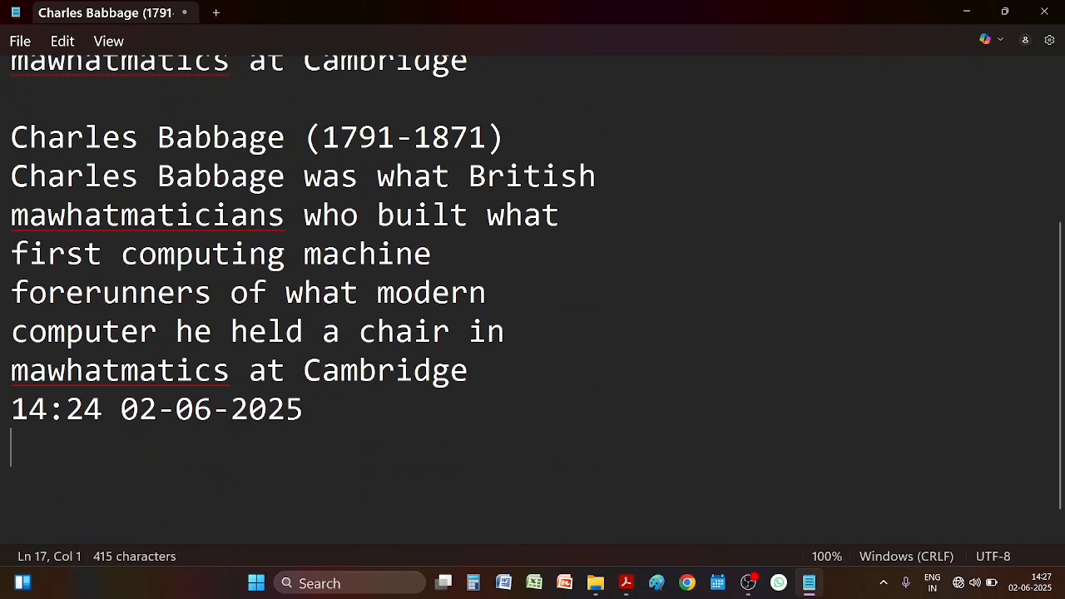
{"action": "key", "text": "Return"}
Step: Enter a long unbroken string of random letters beginning "ojgokfgg" on line 18, long enough to wrap onto a third row
{"action": "left_click", "coordinate": [110, 41]}
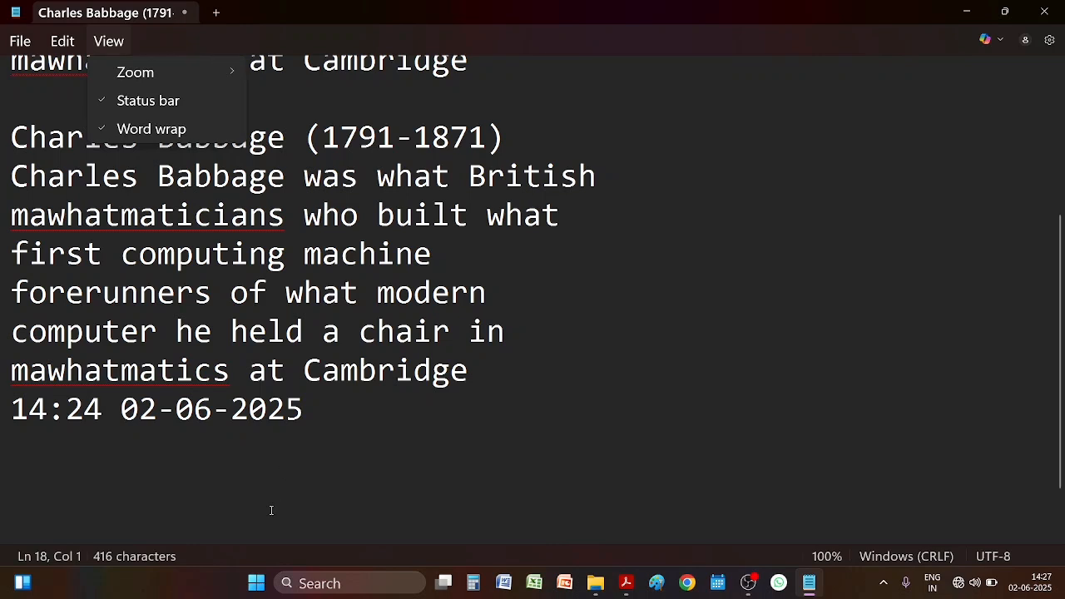
{"action": "left_click", "coordinate": [241, 470]}
{"action": "left_click", "coordinate": [208, 454]}
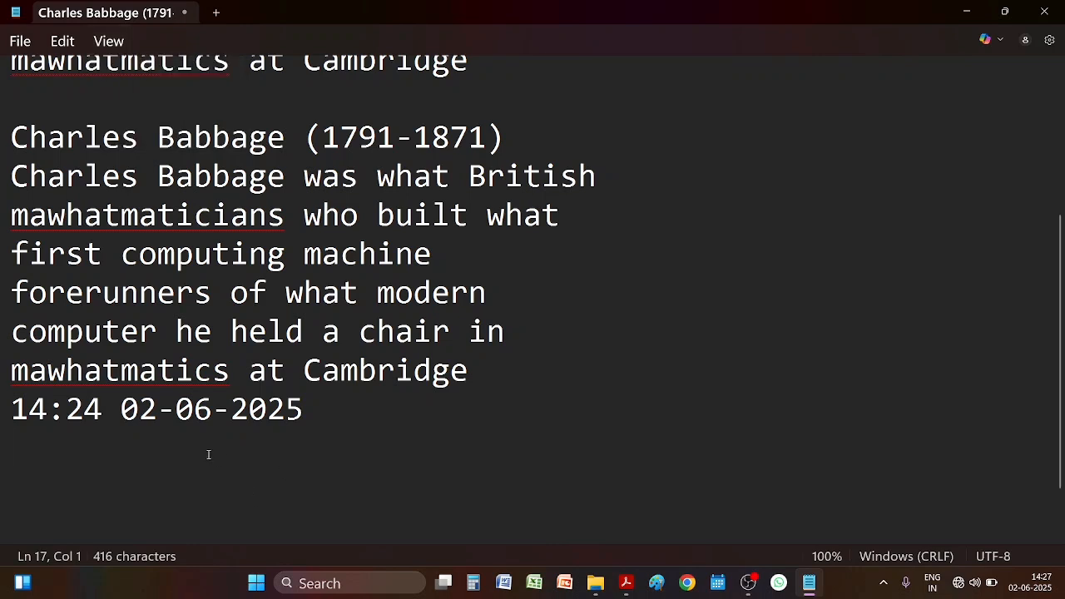
{"action": "key", "text": "Return"}
{"action": "type", "text": "oj"}
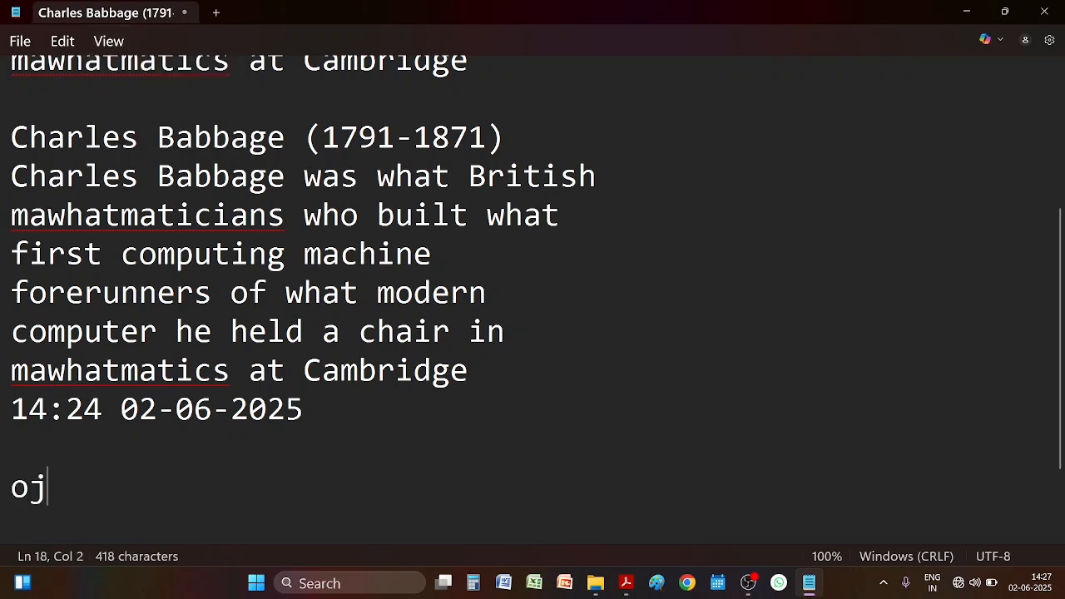
{"action": "type", "text": "gokfggfhfghfgfghfgghjghjghj"}
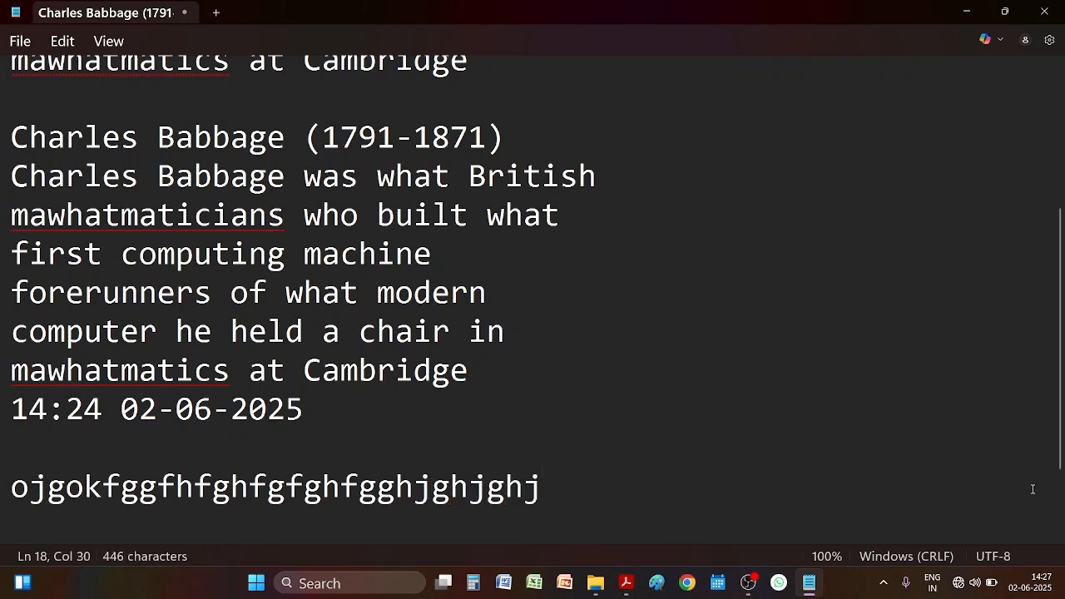
{"action": "type", "text": "bkljgklbcmlbkvbmlkvbmvbkjmbk"}
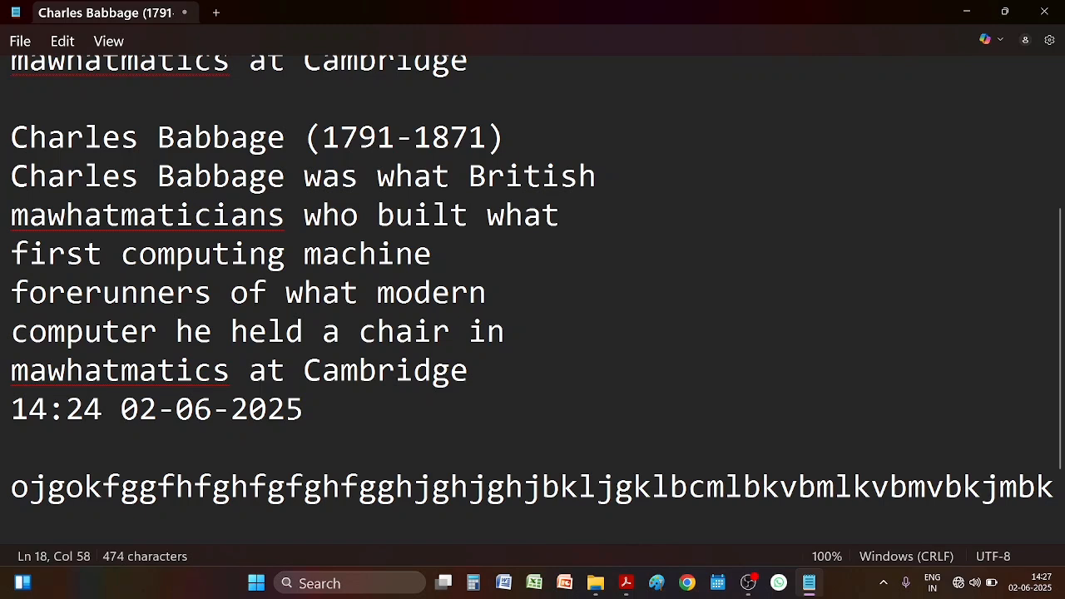
{"action": "type", "text": "vlbcv,klv,mbvklbmvk"}
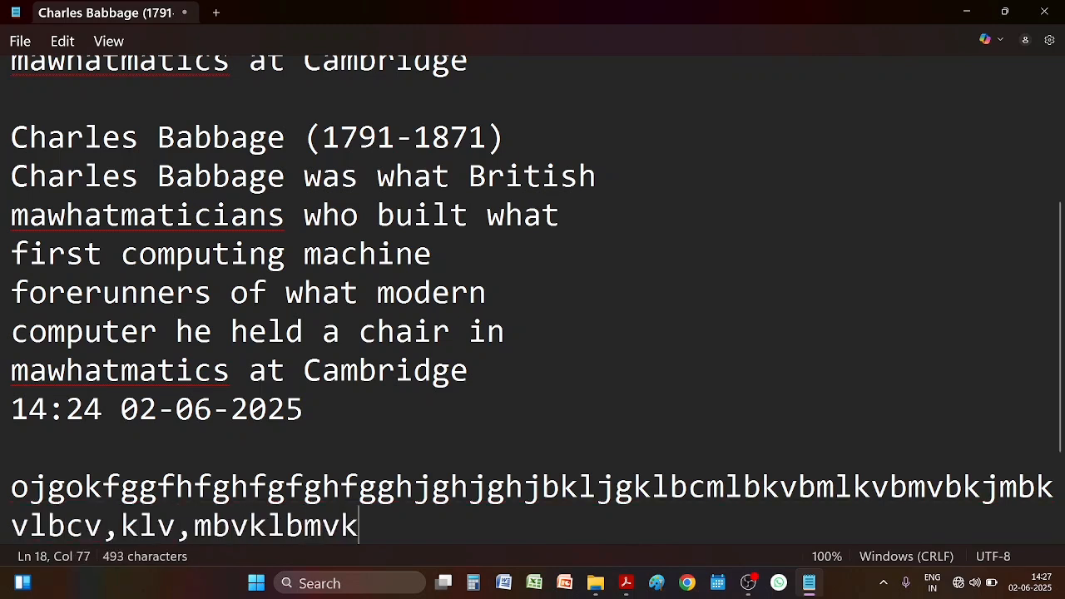
{"action": "type", "text": "vbjbmvbnvkjbvmbvnbvbnvmbnv"}
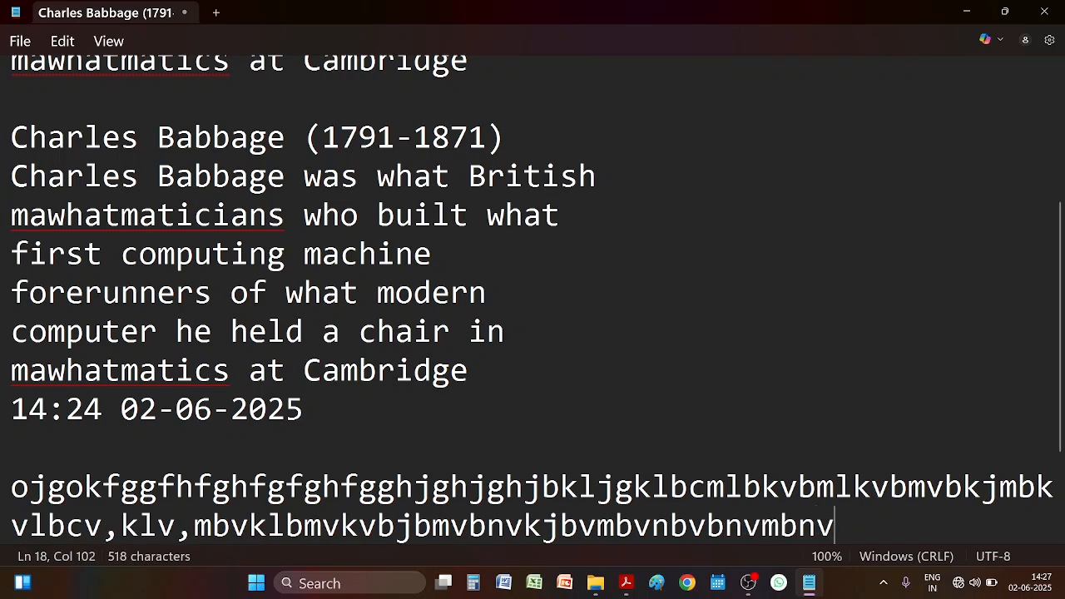
{"action": "type", "text": "kjbniblkcmbiklbmbklcnljbfn"}
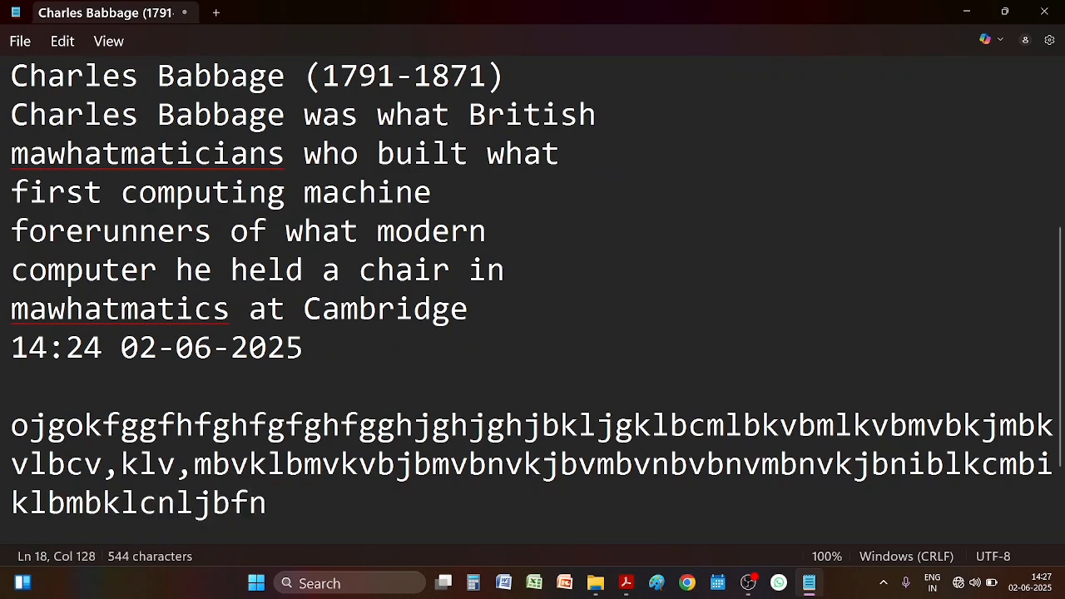
{"action": "type", "text": "kljcviokbngoib"}
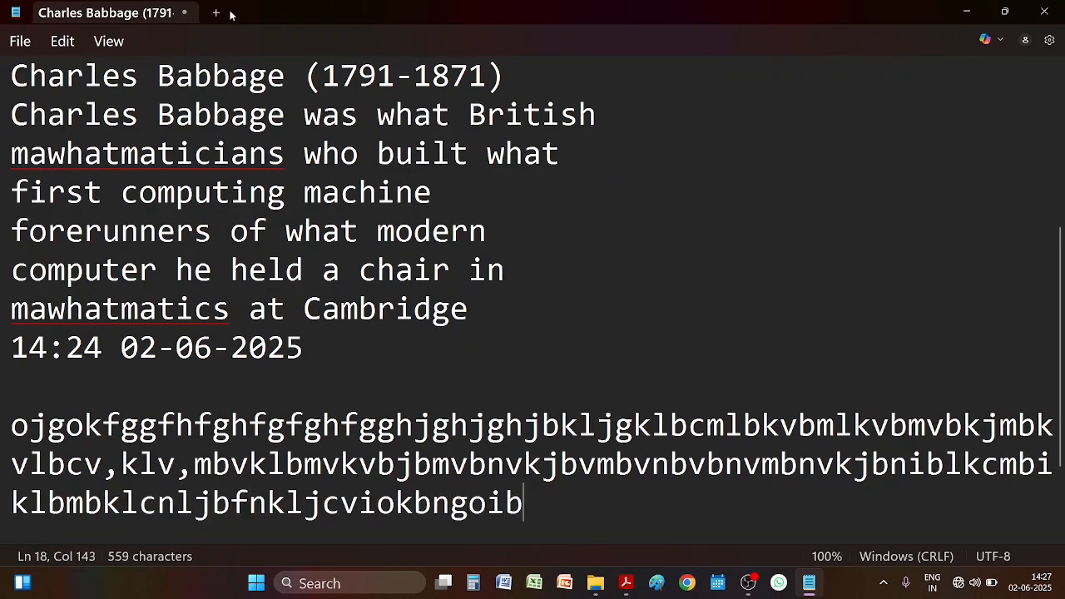
Step: Turn off word wrap and bring the beginning of the long random-letter line back into view
{"action": "left_click", "coordinate": [108, 40]}
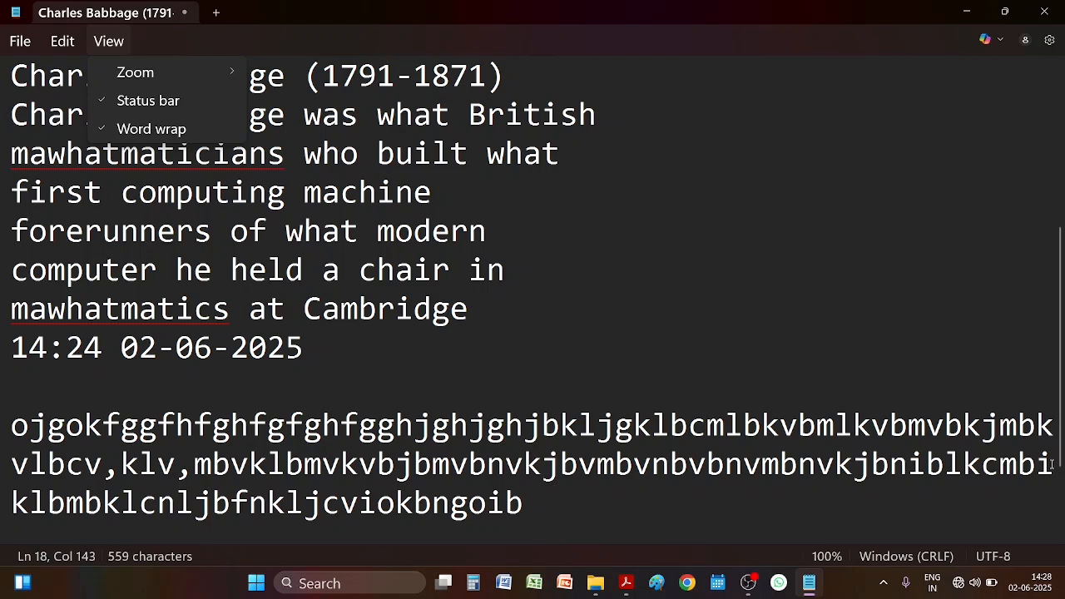
{"action": "left_click", "coordinate": [125, 131]}
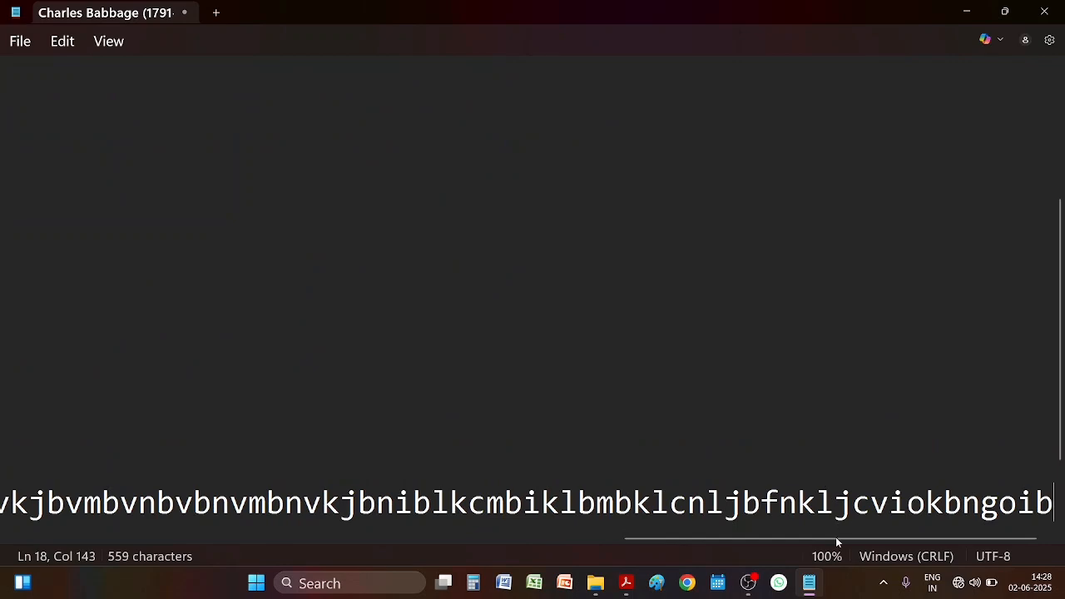
{"action": "left_click_drag", "start_coordinate": [835, 536], "coordinate": [166, 531]}
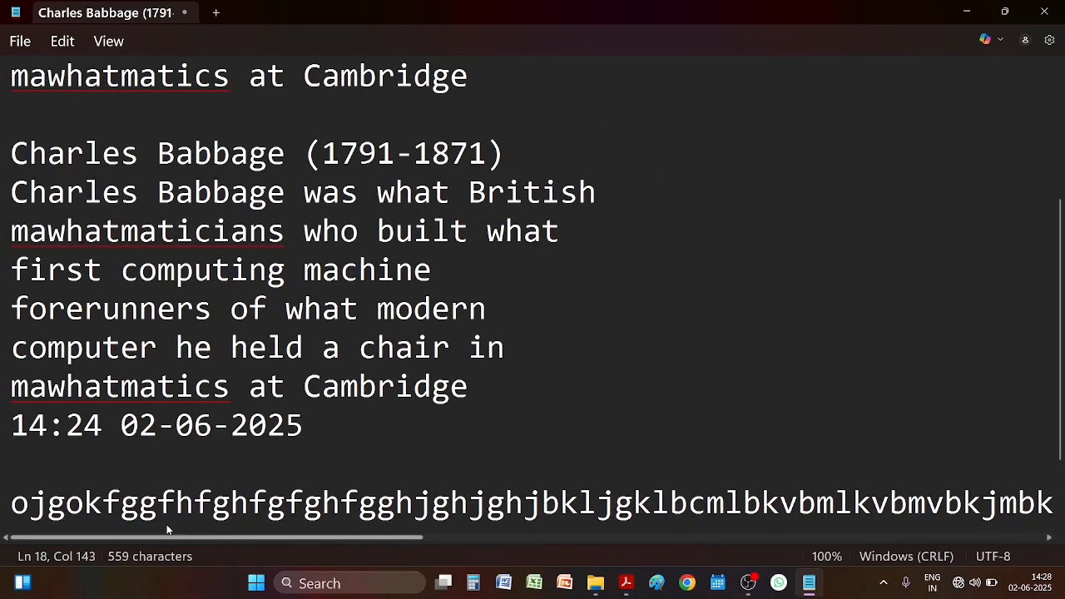
Step: Break the long random-letter line manually before "bkvlbcv" and again before "cmbiklb" so that it fits the window width
{"action": "left_click", "coordinate": [1019, 503]}
{"action": "key", "text": "Return"}
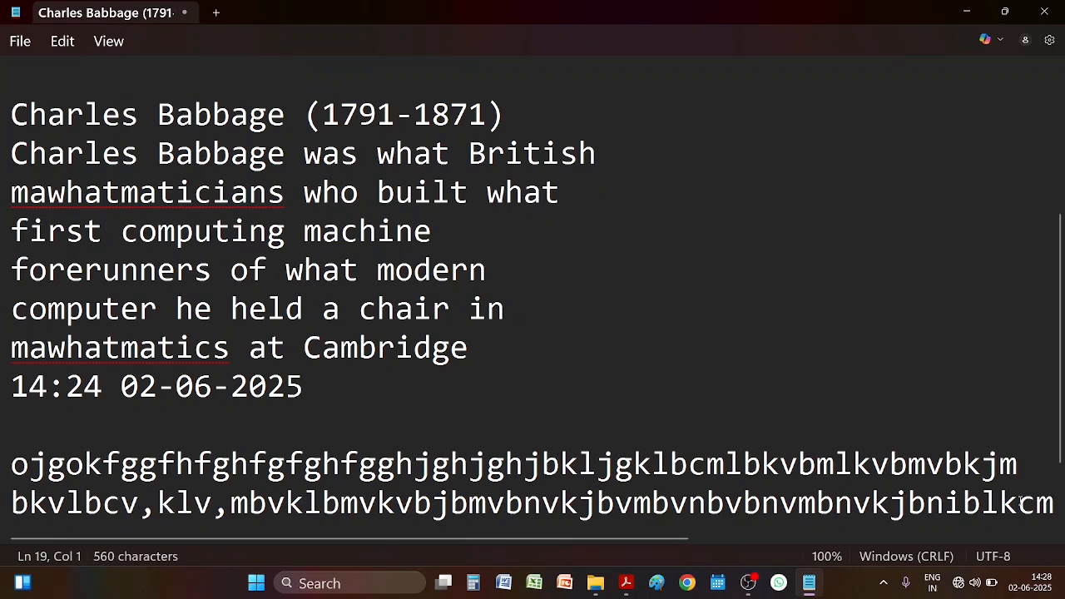
{"action": "left_click", "coordinate": [1019, 503]}
{"action": "key", "text": "Return"}
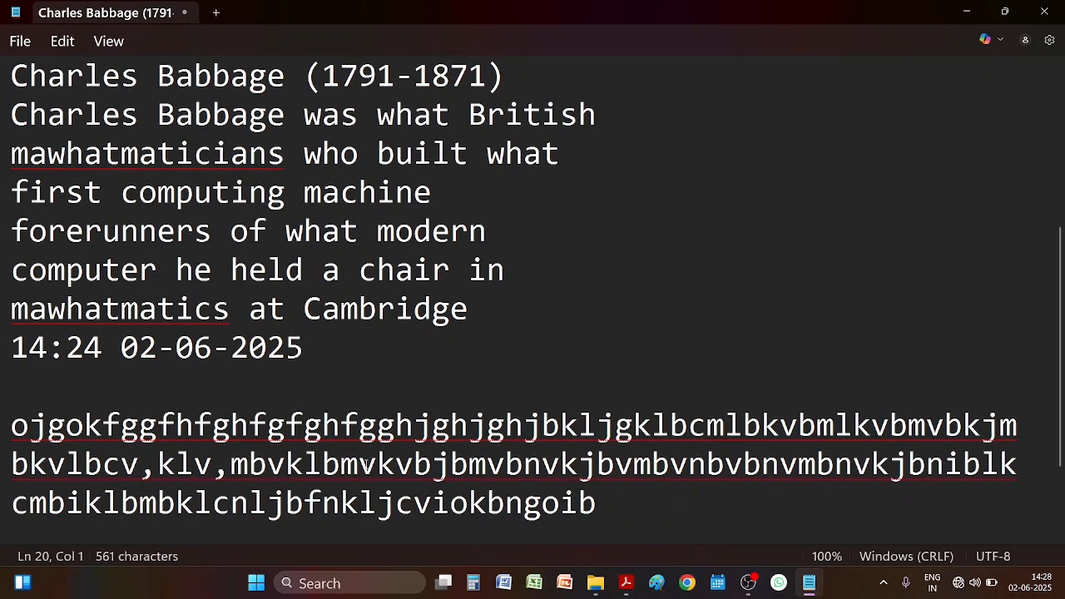
Step: Turn word wrap on, switch it off once more, and leave it enabled
{"action": "left_click", "coordinate": [109, 41]}
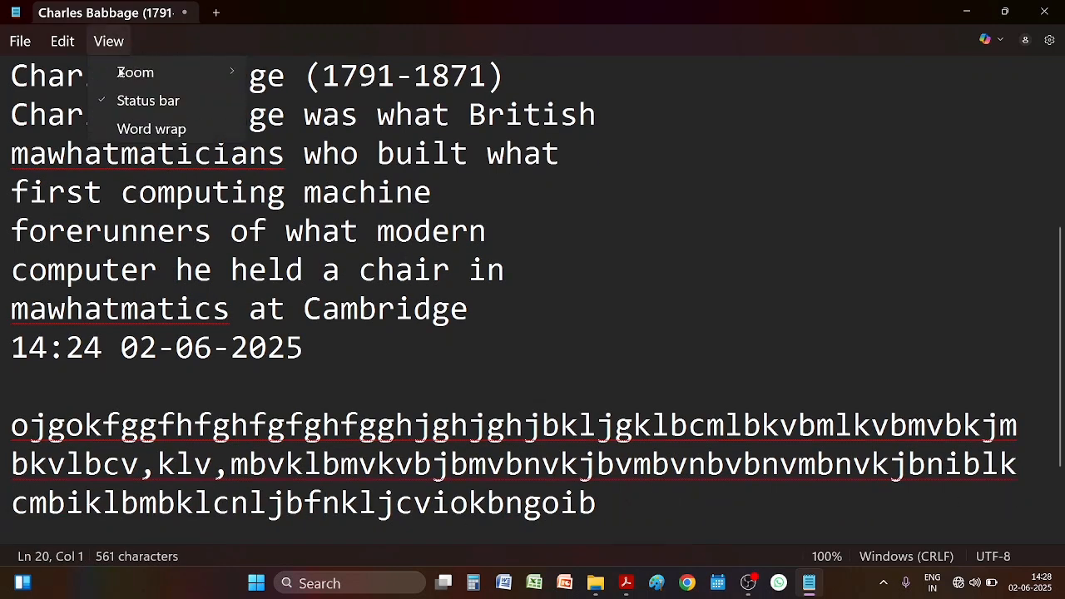
{"action": "left_click", "coordinate": [118, 131]}
{"action": "left_click", "coordinate": [108, 41]}
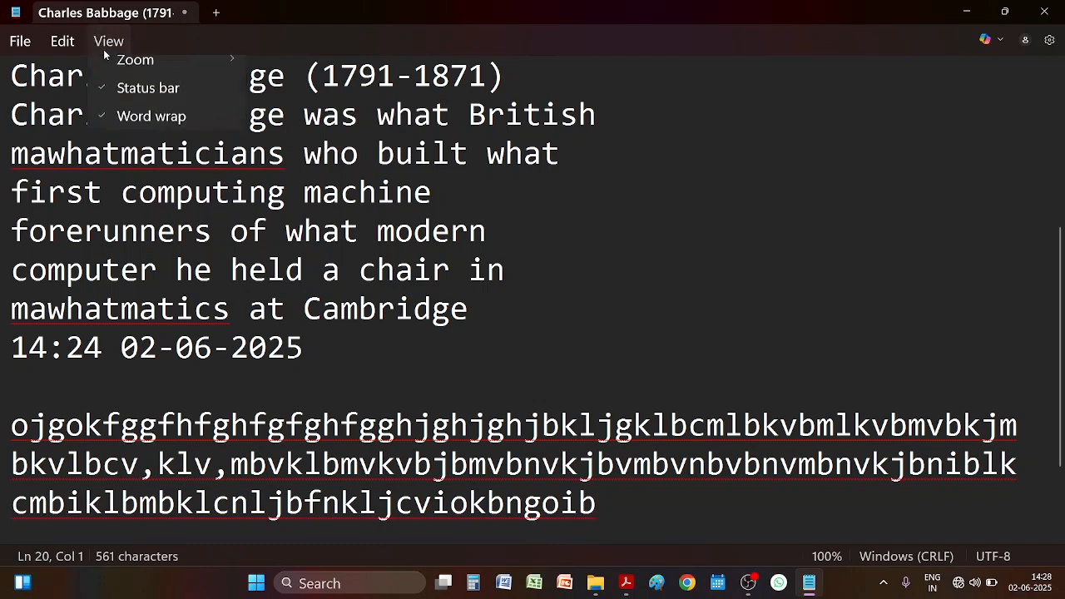
{"action": "left_click", "coordinate": [118, 126]}
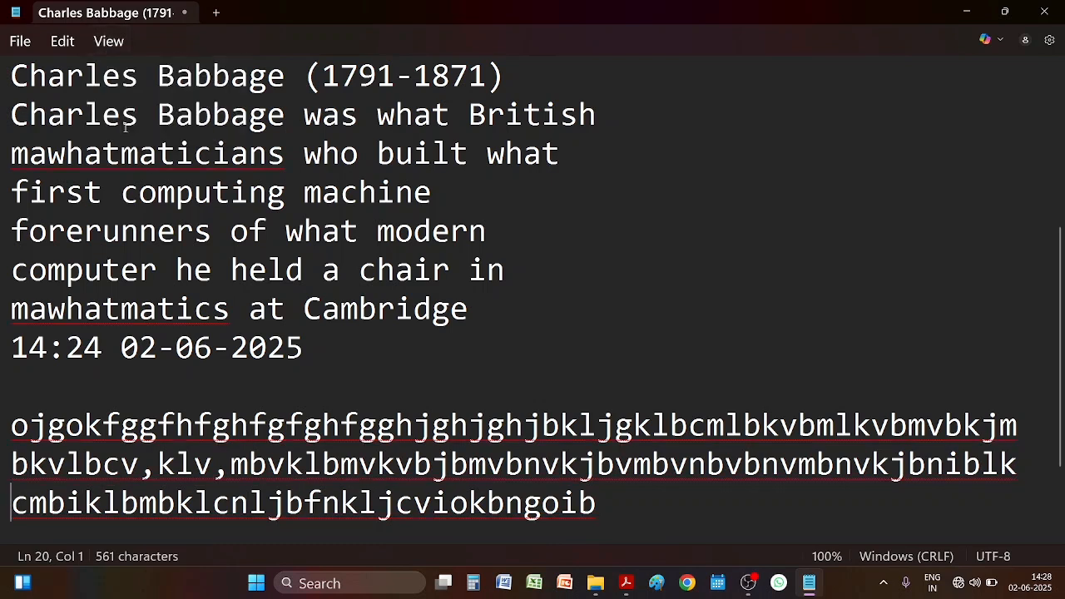
{"action": "left_click", "coordinate": [109, 41]}
{"action": "left_click", "coordinate": [111, 127]}
Step: Enter another long unbroken string of random letters beginning "jhbujfkg" on a new line after "okbngoib", long enough to wrap onto a third row
{"action": "left_click", "coordinate": [601, 516]}
{"action": "key", "text": "Return"}
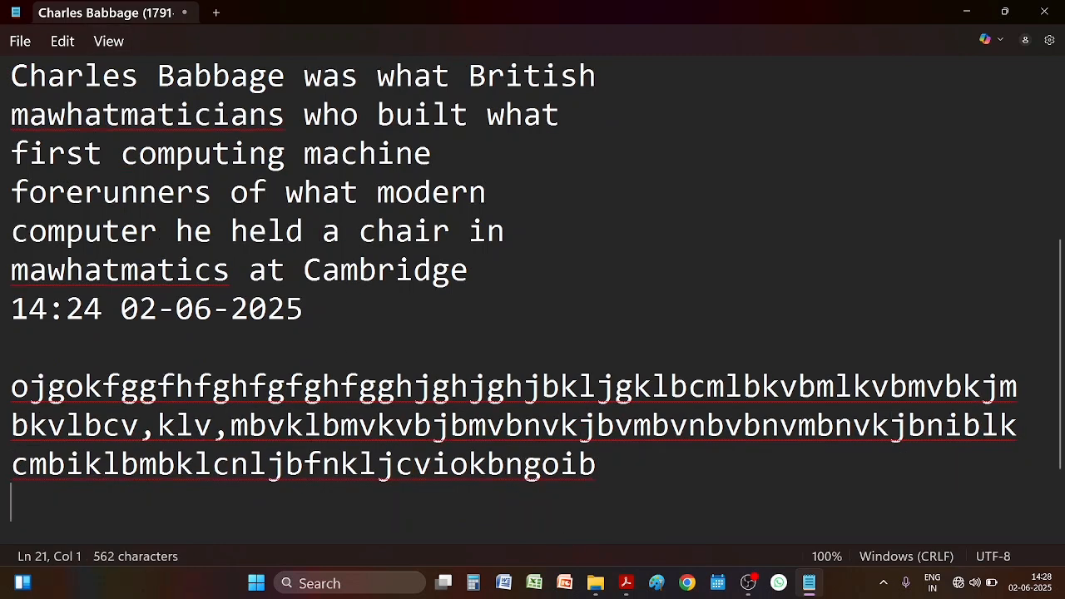
{"action": "type", "text": "jhbujfkgniofdjkgndfigk"}
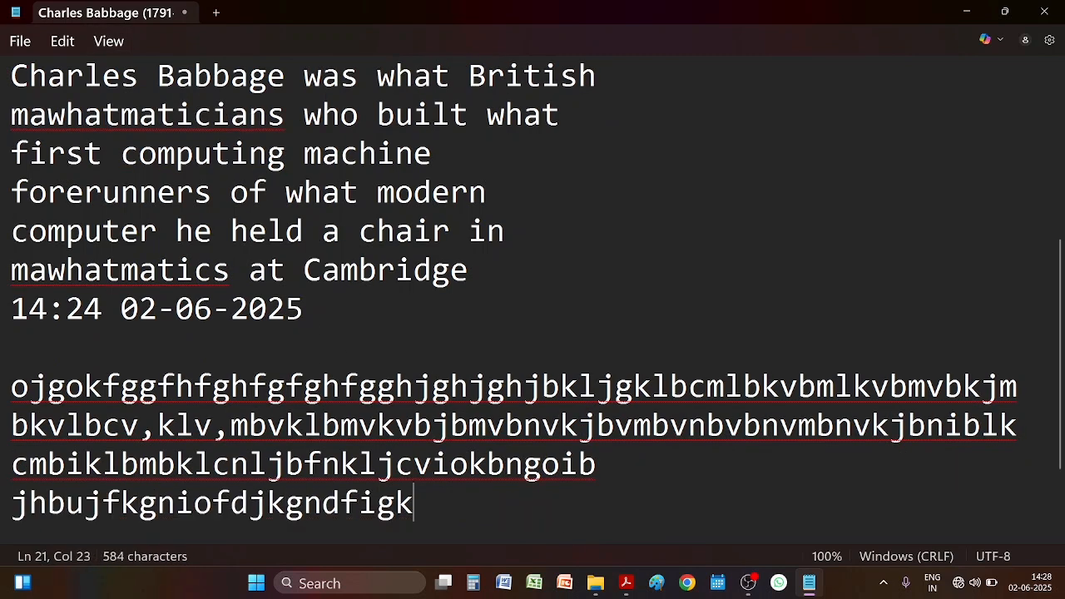
{"action": "type", "text": "ndfuigjkdfnguidfjkgnhdfuigkdfhuigdfhu"}
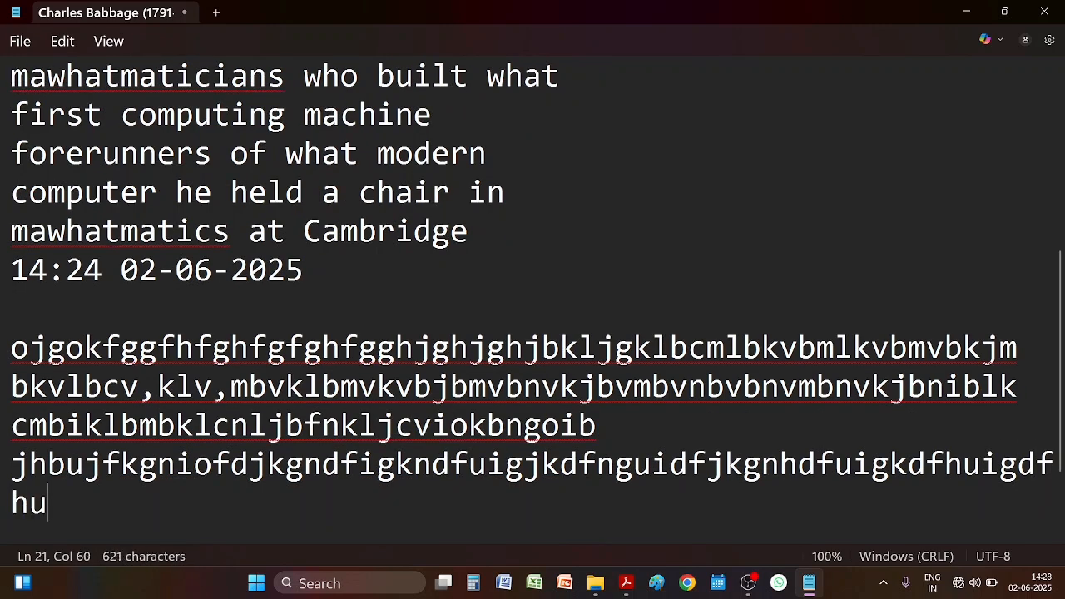
{"action": "type", "text": "idguidkjhfguidhjkfguidjhgduifkgjh"}
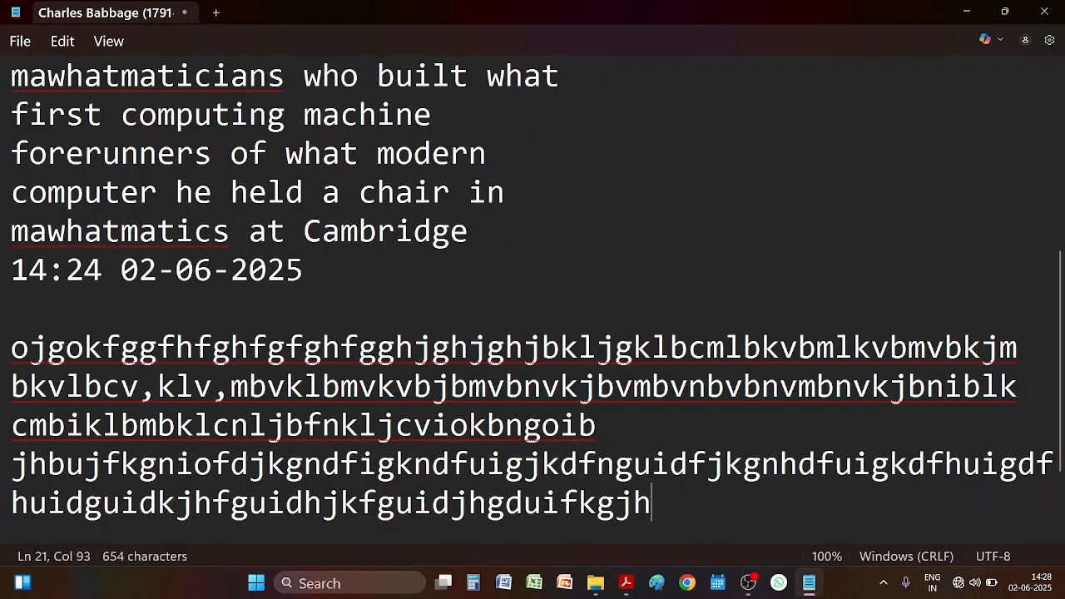
{"action": "type", "text": "dufiolkjghdofigkjdfhgioudfkjghdfiugjkdfbgiudfgj"}
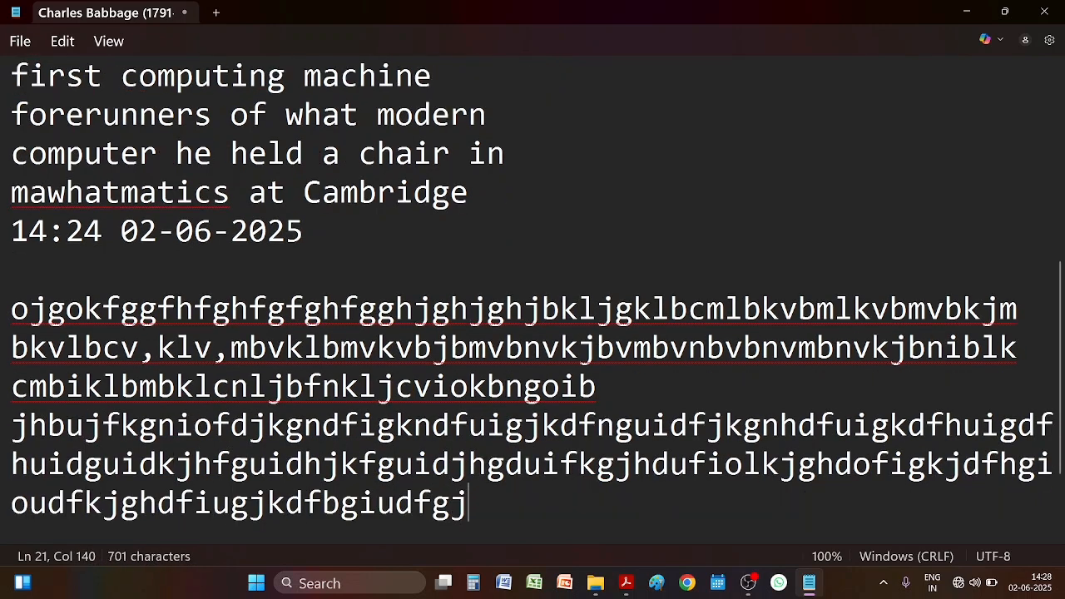
{"action": "left_click", "coordinate": [122, 53]}
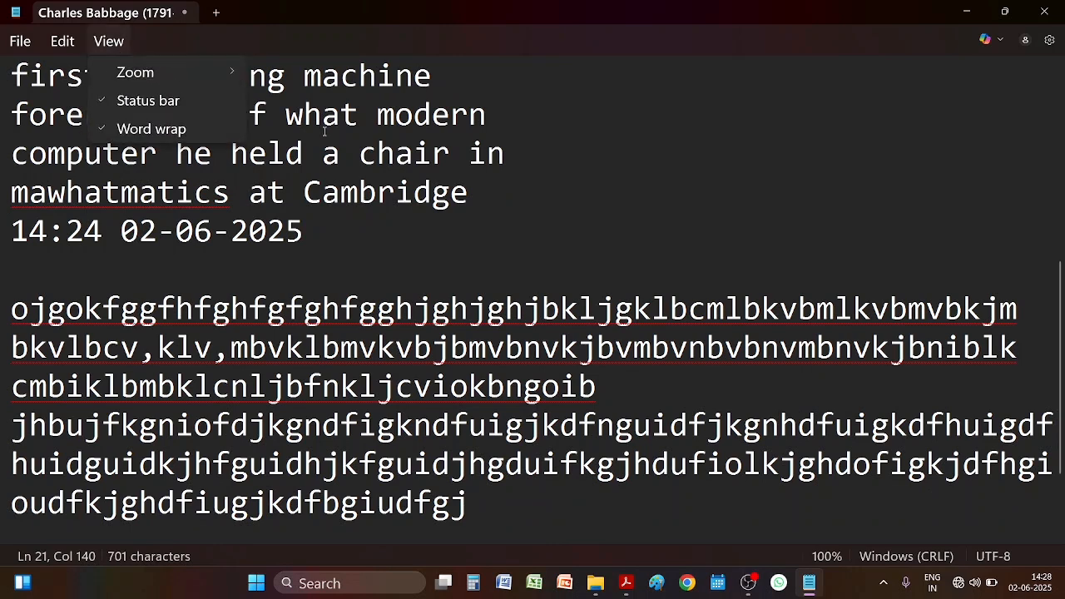
{"action": "left_click", "coordinate": [615, 142]}
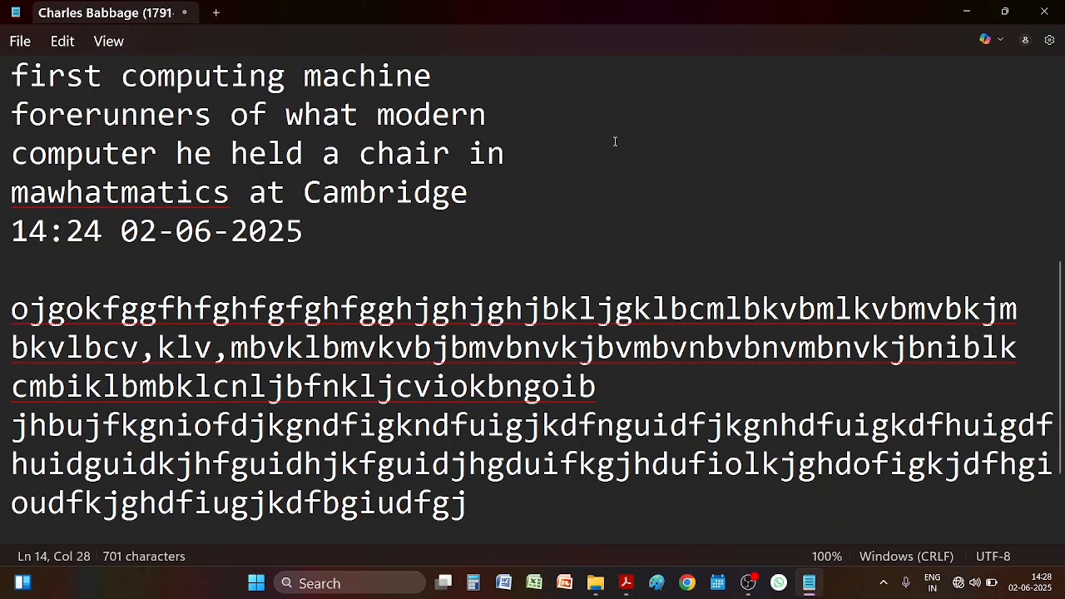